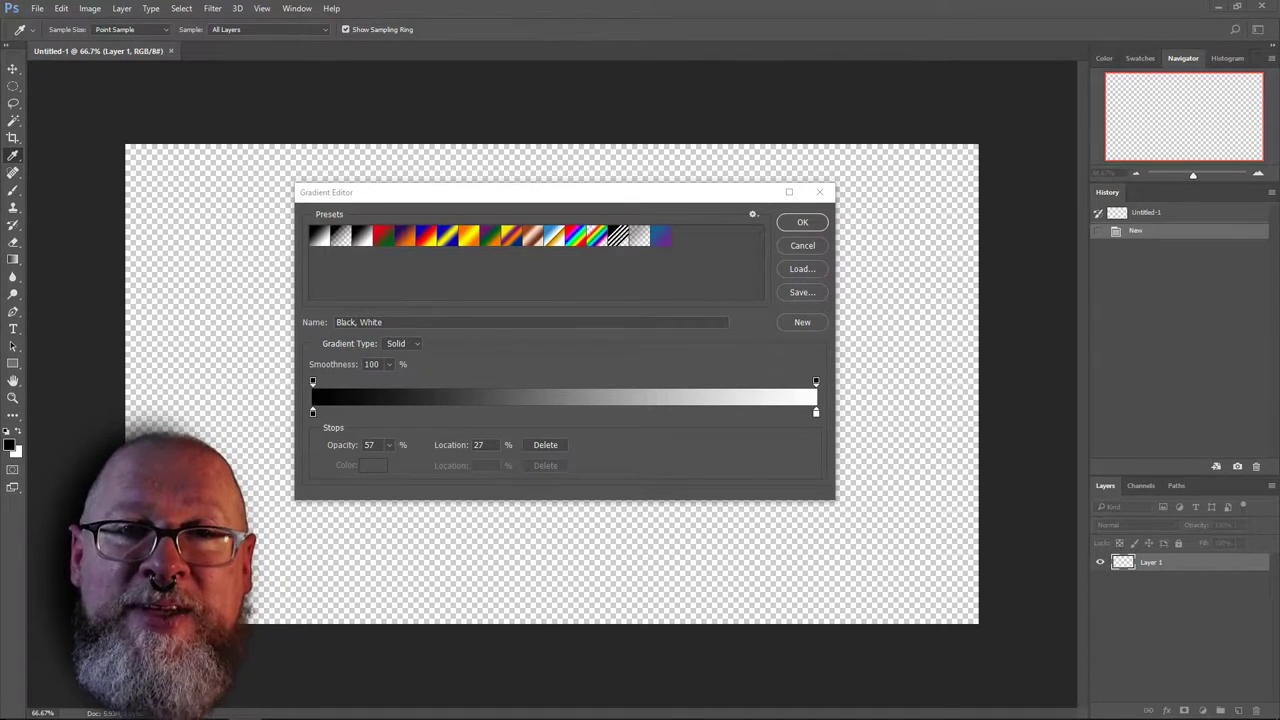
- Try the black stop at several positions, return it to 0%, and add a black stop at 33%
{"action": "left_click", "coordinate": [562, 195]}
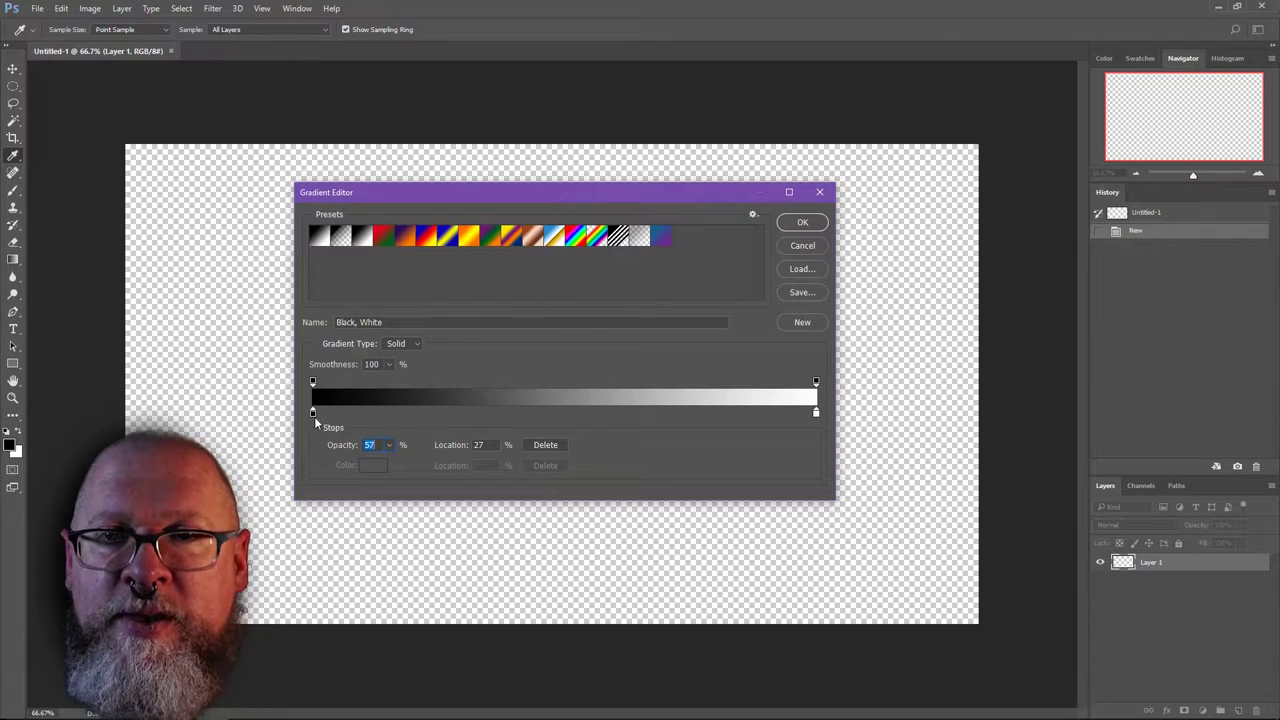
{"action": "mouse_move", "coordinate": [312, 412]}
{"action": "left_mouse_down"}
{"action": "mouse_move", "coordinate": [553, 416]}
{"action": "mouse_move", "coordinate": [309, 423]}
{"action": "left_mouse_up"}
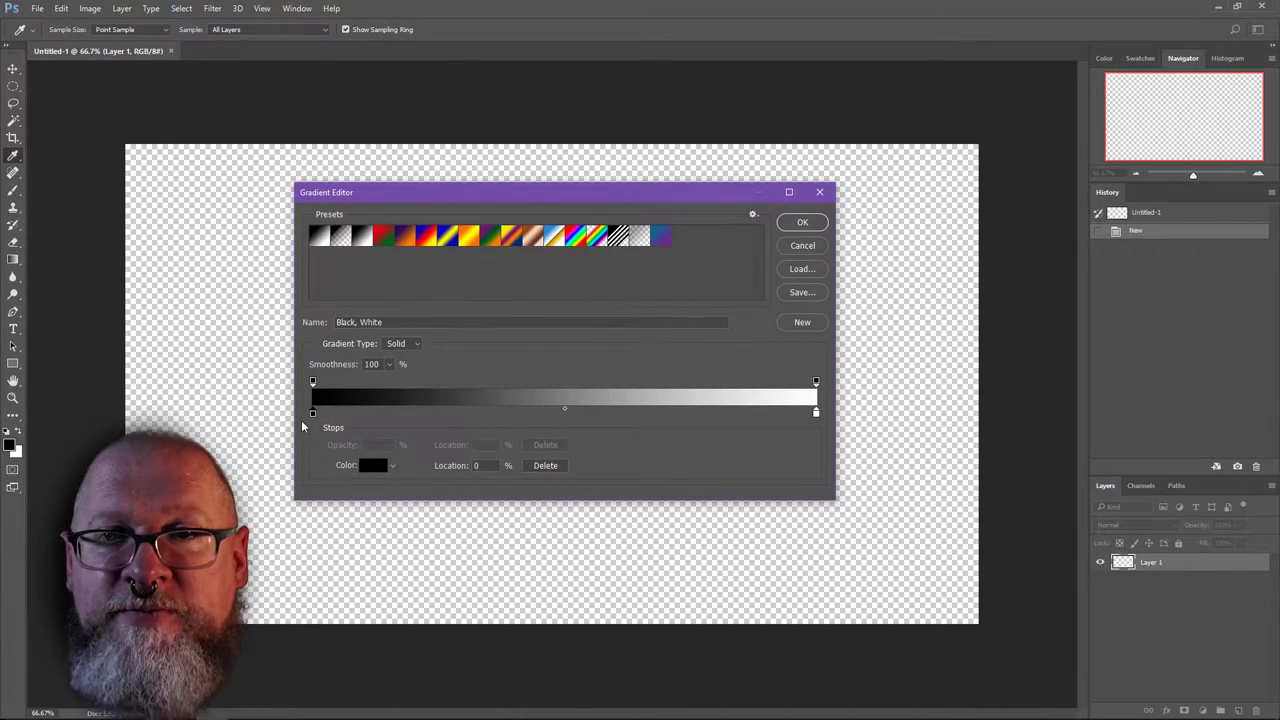
{"action": "left_click", "coordinate": [816, 412]}
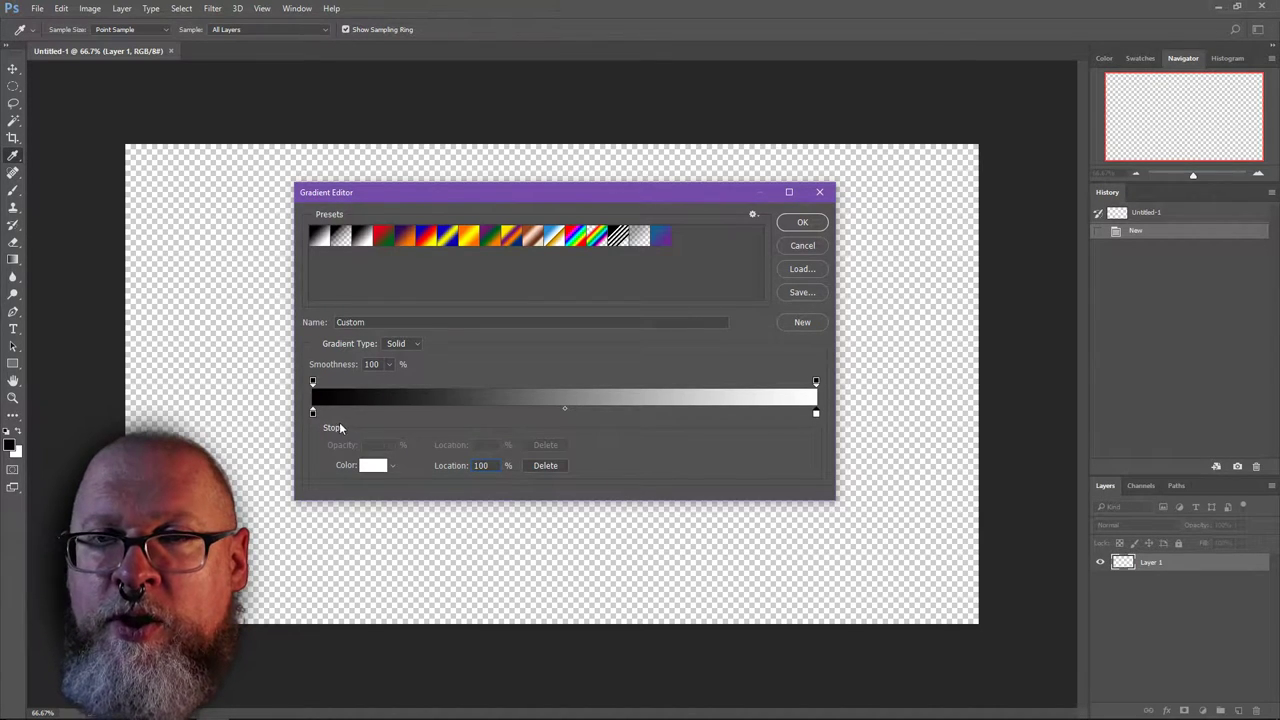
{"action": "left_click", "coordinate": [312, 413]}
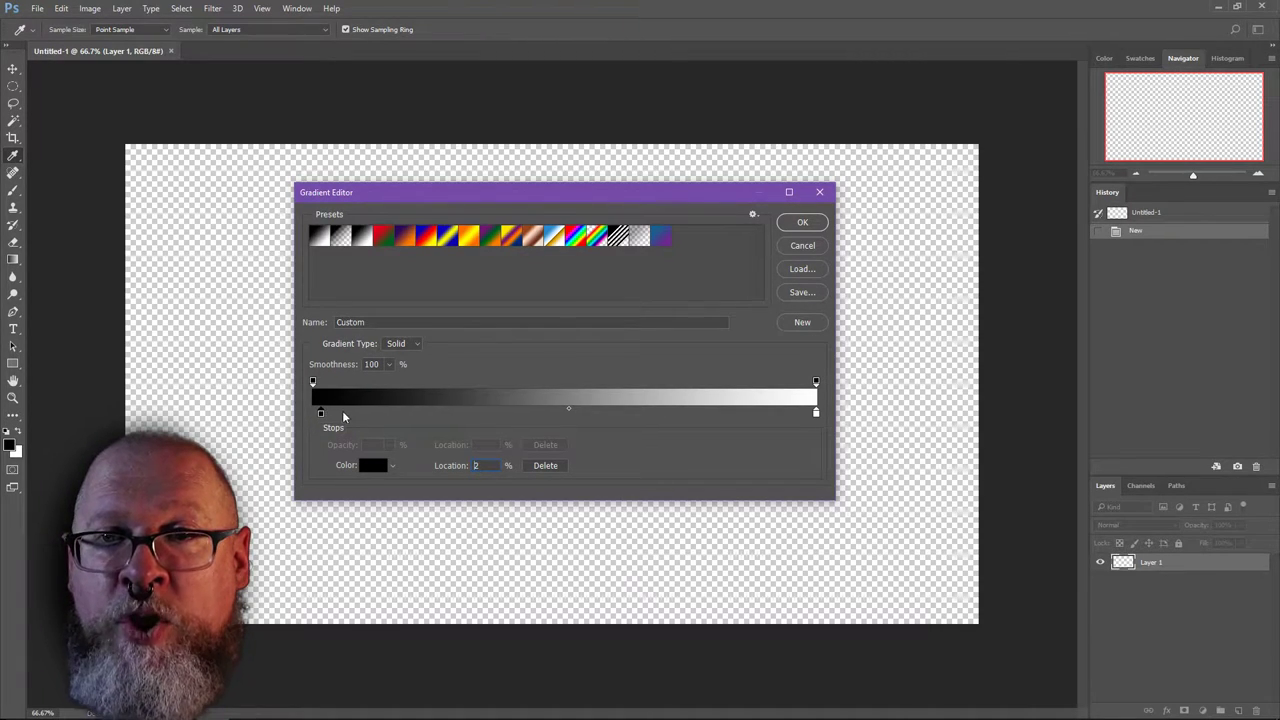
{"action": "left_click_drag", "start_coordinate": [343, 413], "coordinate": [578, 407]}
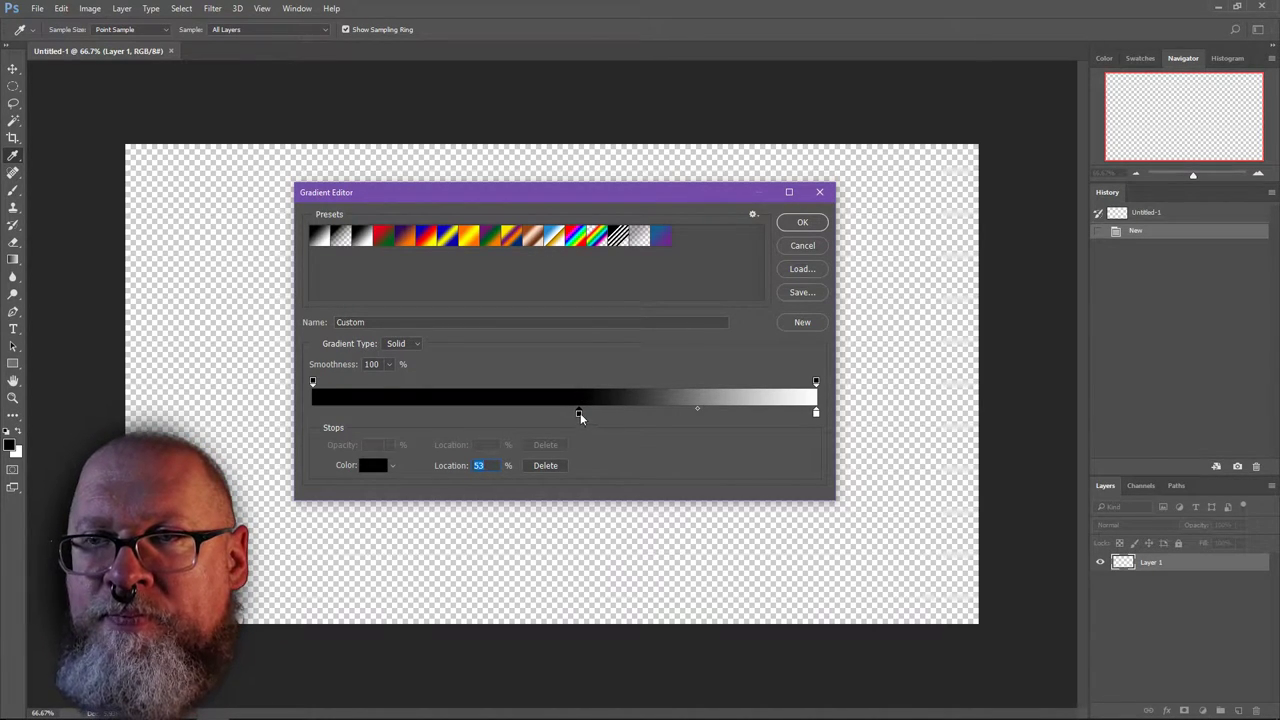
{"action": "mouse_move", "coordinate": [578, 411]}
{"action": "left_mouse_down"}
{"action": "mouse_move", "coordinate": [544, 411]}
{"action": "mouse_move", "coordinate": [573, 408]}
{"action": "left_mouse_up"}
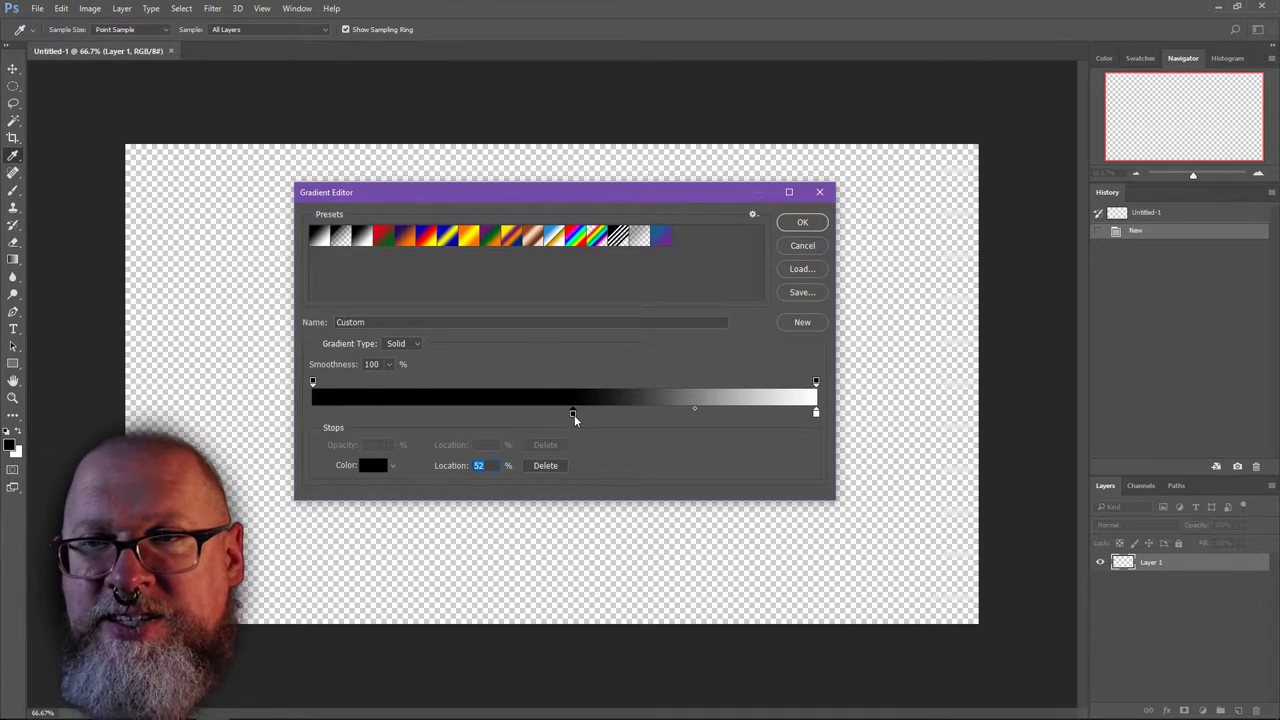
{"action": "left_click_drag", "start_coordinate": [574, 414], "coordinate": [299, 418]}
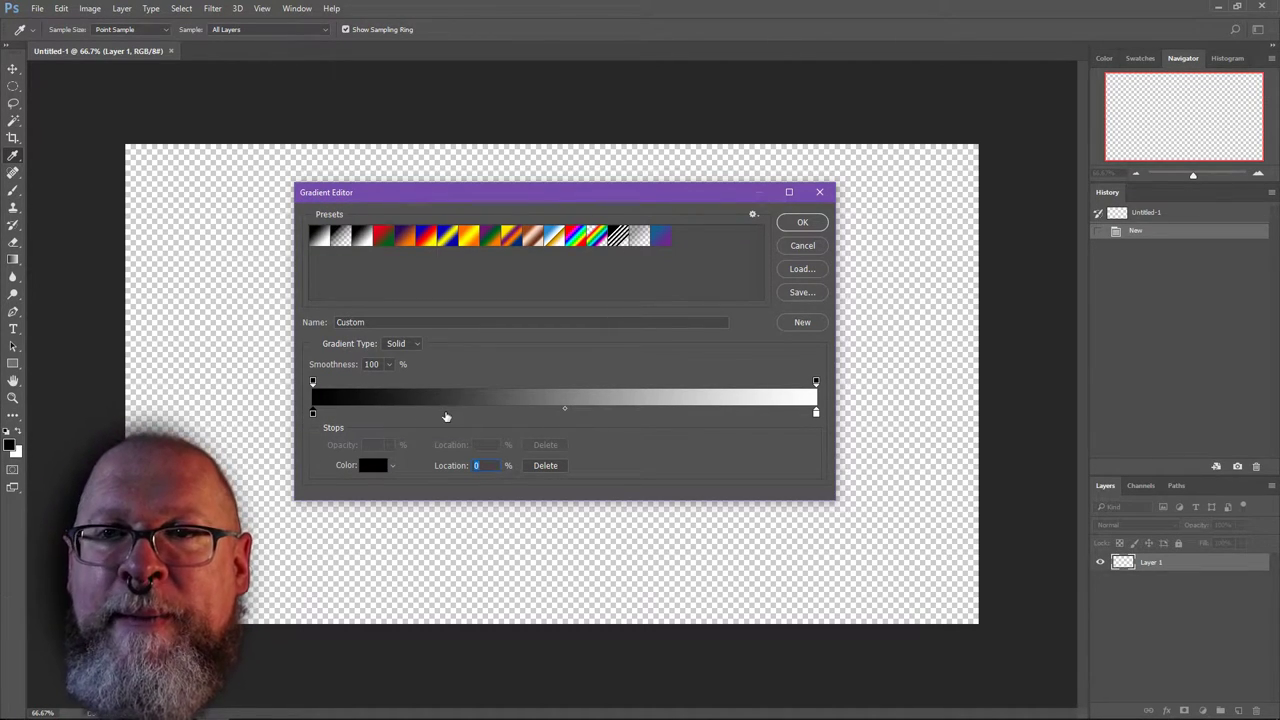
{"action": "left_click_drag", "start_coordinate": [457, 414], "coordinate": [481, 414]}
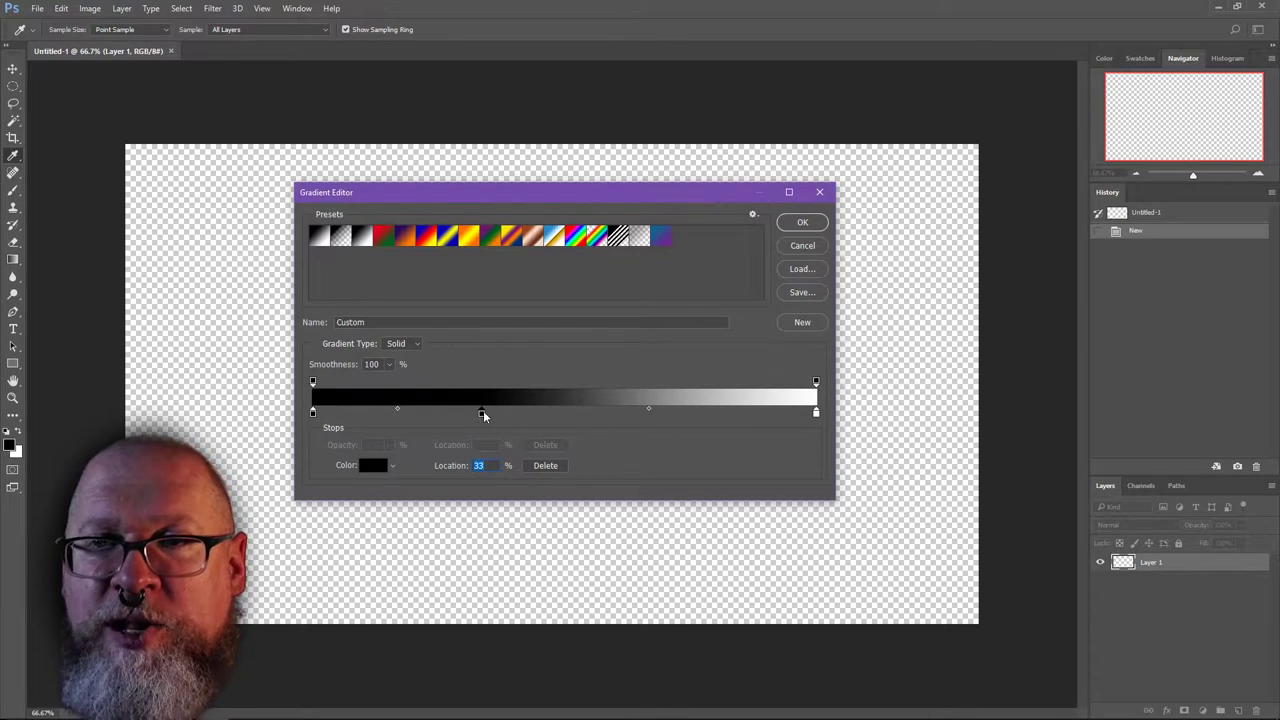
- Colour the new stop dark blue (0000bd) and slide it toward the middle
{"action": "left_click", "coordinate": [372, 465]}
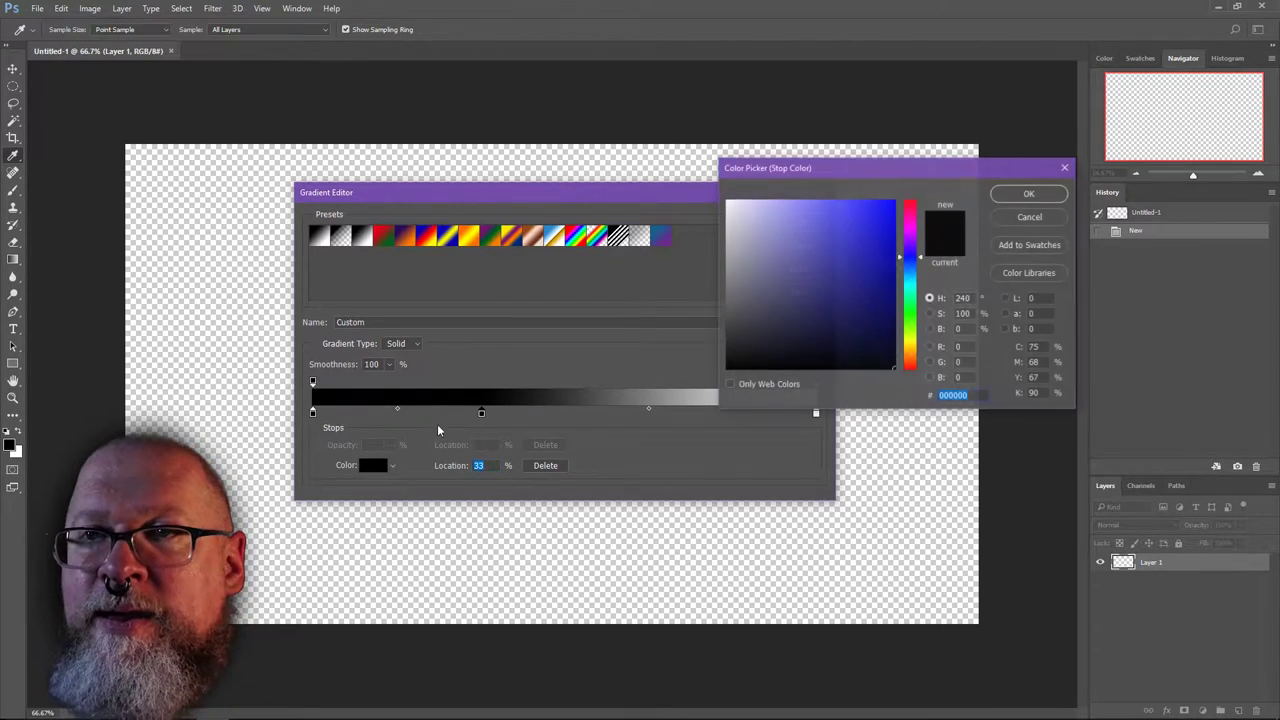
{"action": "left_click_drag", "start_coordinate": [837, 293], "coordinate": [894, 244]}
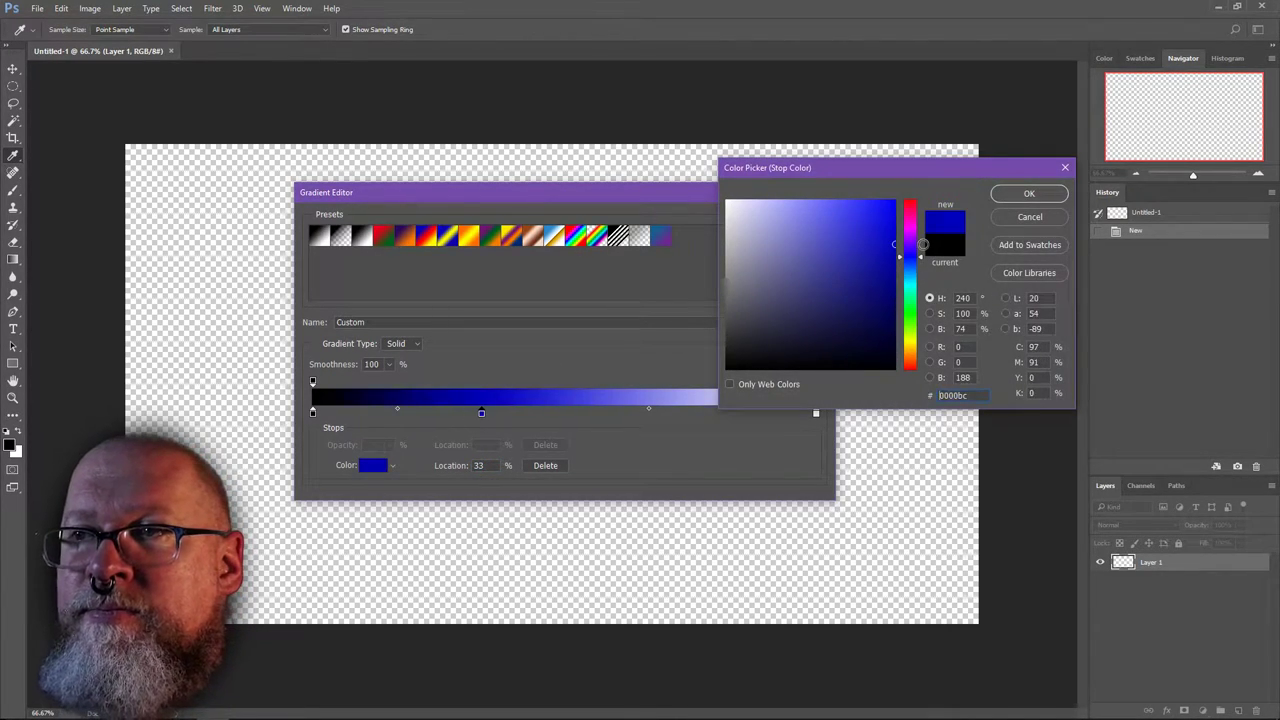
{"action": "left_click", "coordinate": [1030, 193]}
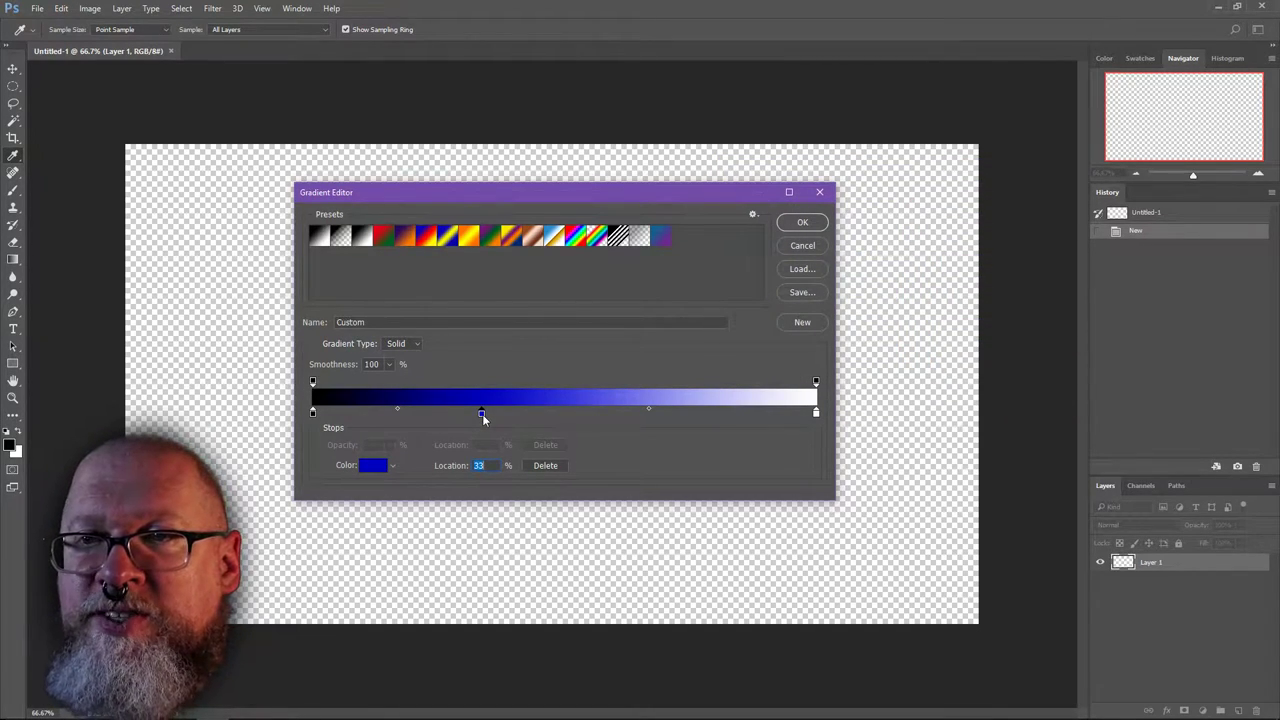
{"action": "left_click_drag", "start_coordinate": [482, 414], "coordinate": [546, 414]}
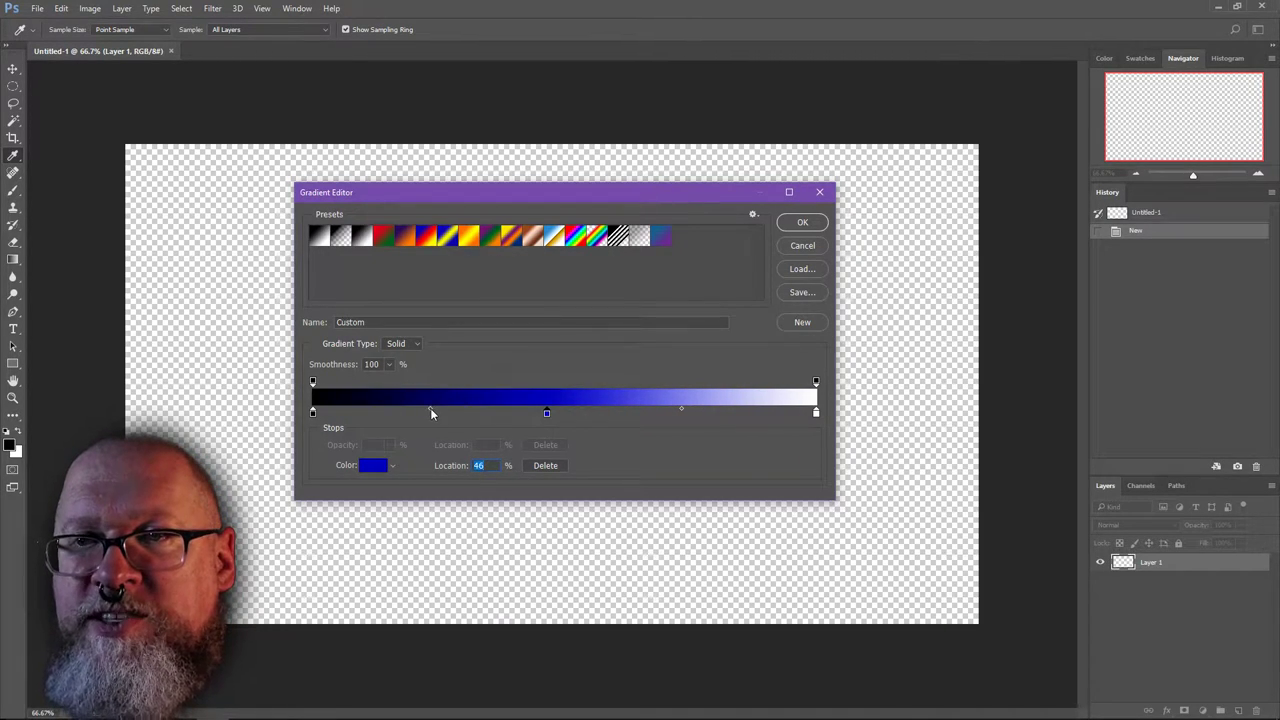
- Adjust the midpoint diamonds on both sides of the blue stop
{"action": "left_click_drag", "start_coordinate": [430, 408], "coordinate": [394, 409]}
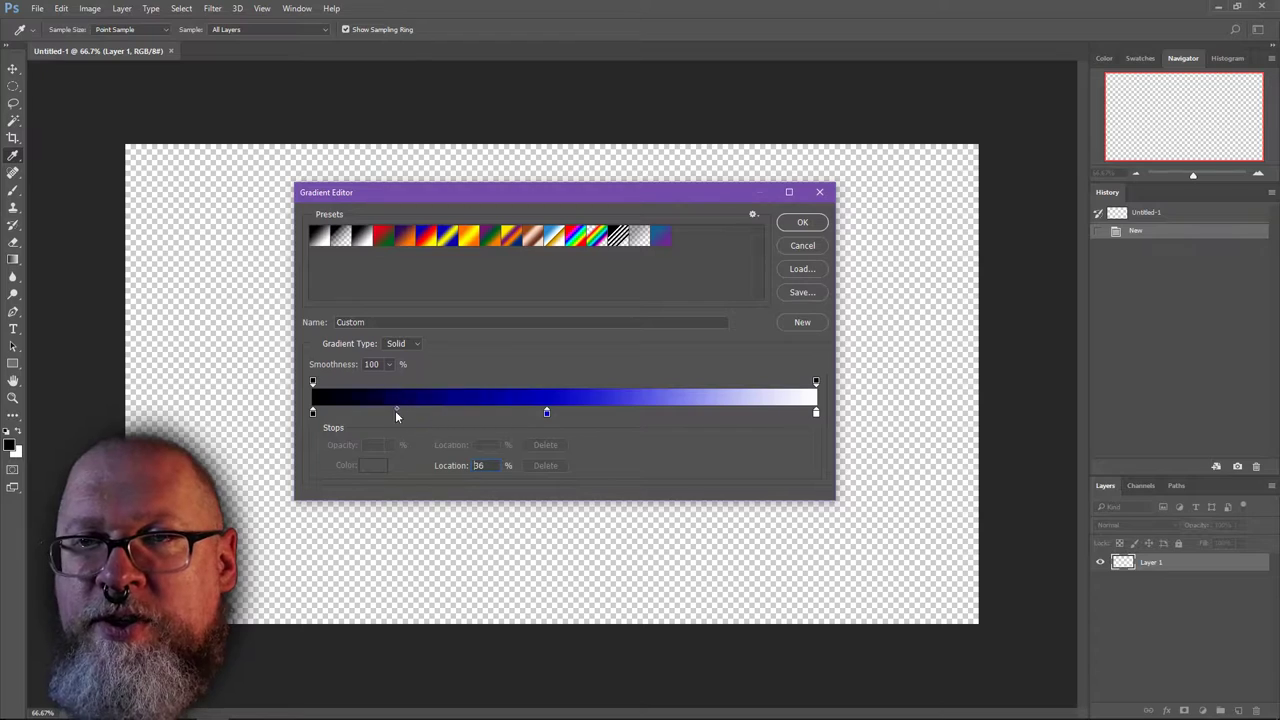
{"action": "left_click", "coordinate": [547, 411]}
{"action": "left_click_drag", "start_coordinate": [680, 408], "coordinate": [590, 409]}
{"action": "left_click", "coordinate": [548, 412]}
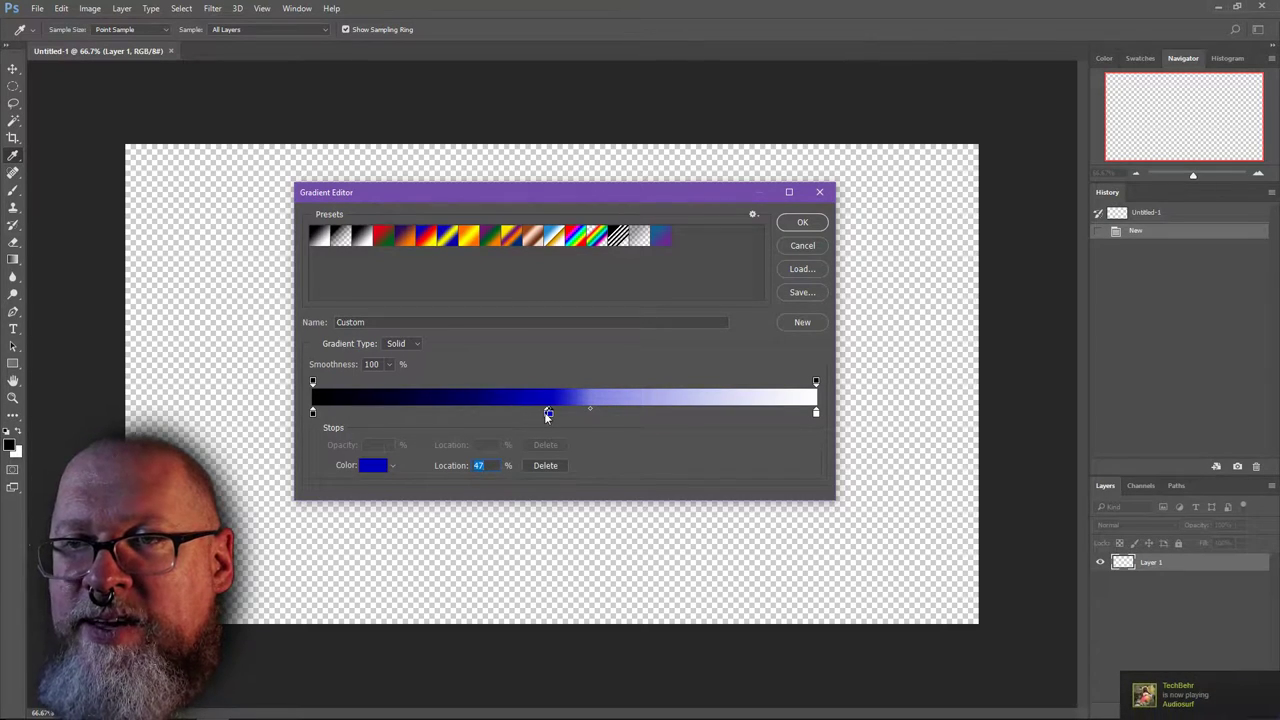
{"action": "left_click", "coordinate": [552, 466]}
{"action": "left_click", "coordinate": [546, 412]}
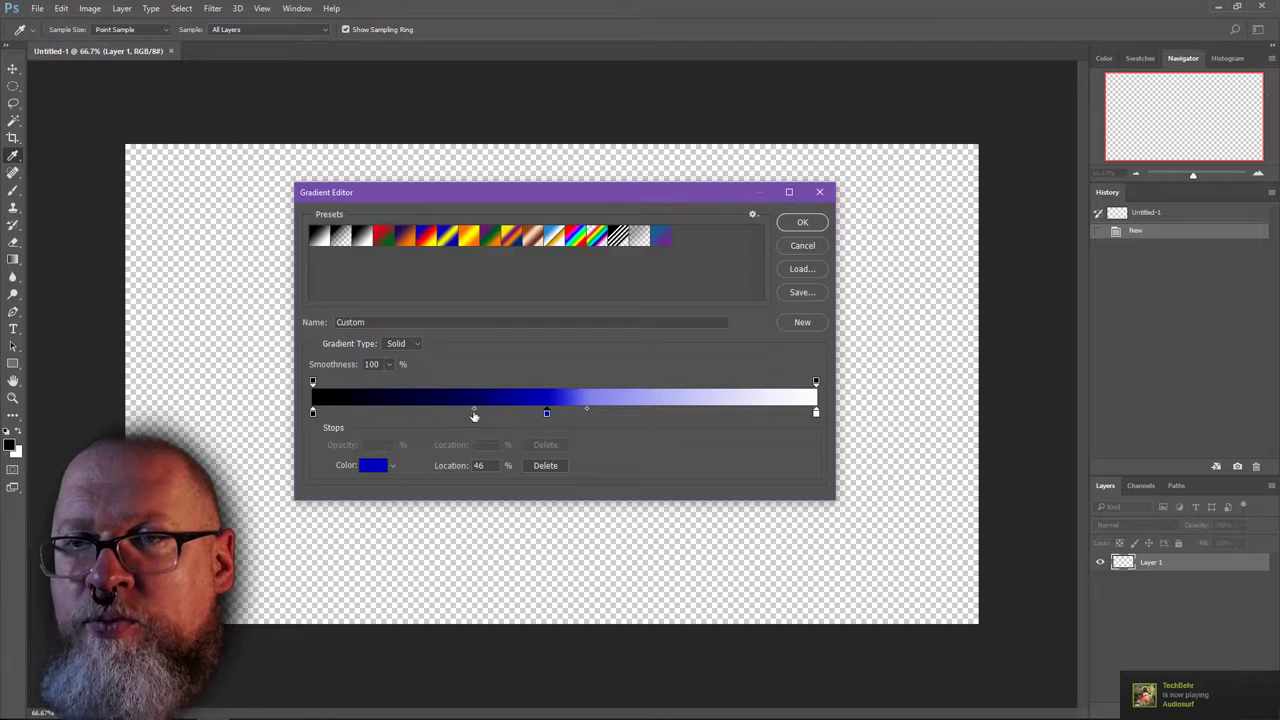
{"action": "left_click_drag", "start_coordinate": [474, 410], "coordinate": [521, 410]}
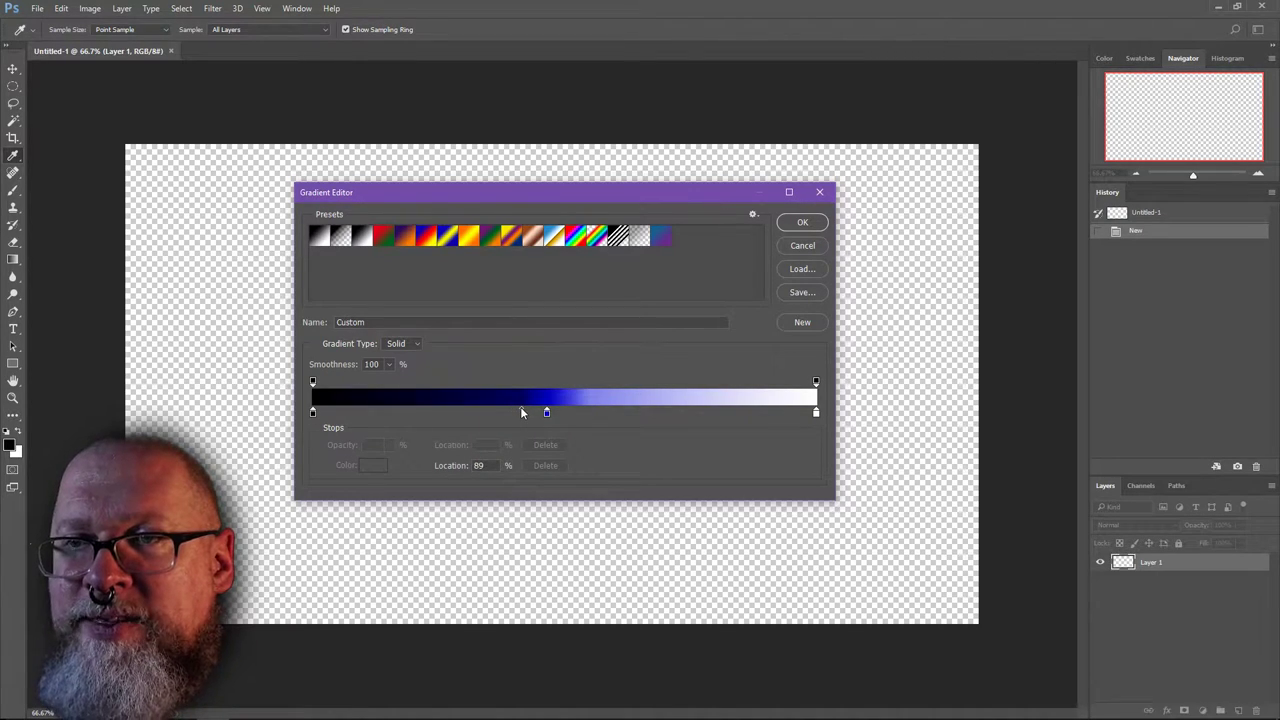
- Add and delete a trial stop at 73%, then settle the blue stop near 47%
{"action": "left_click", "coordinate": [683, 411]}
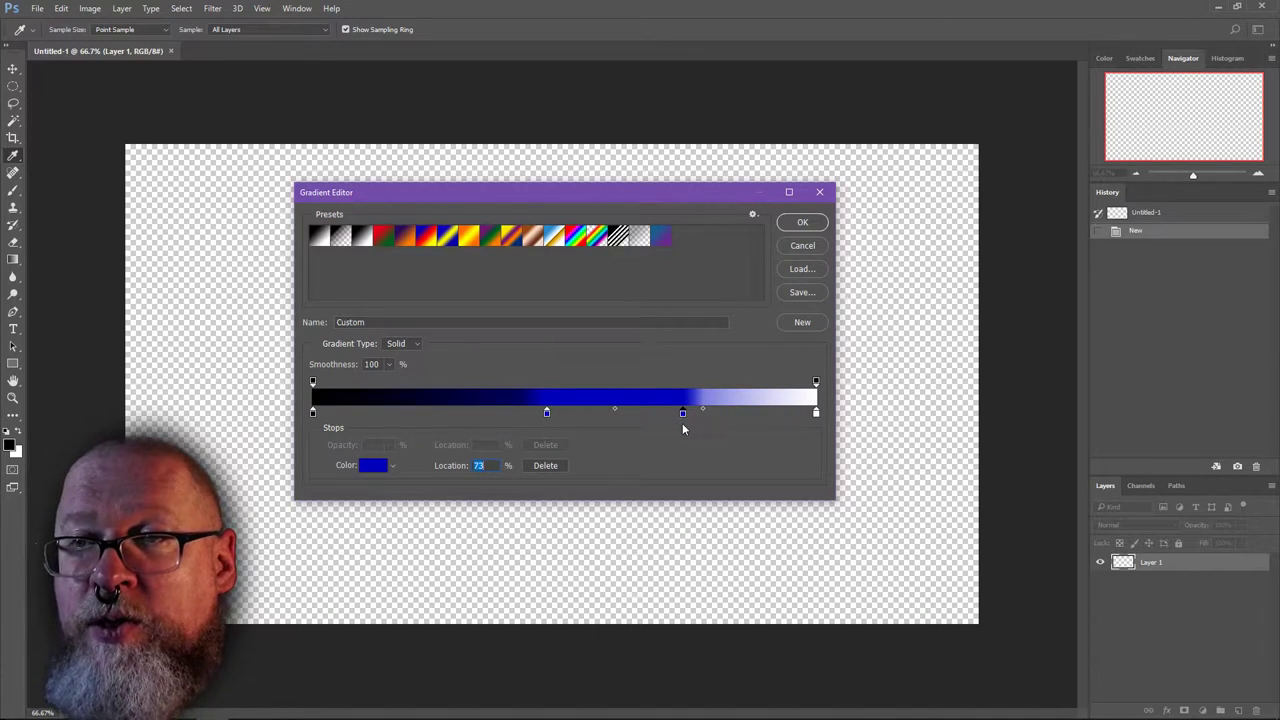
{"action": "left_click", "coordinate": [548, 466]}
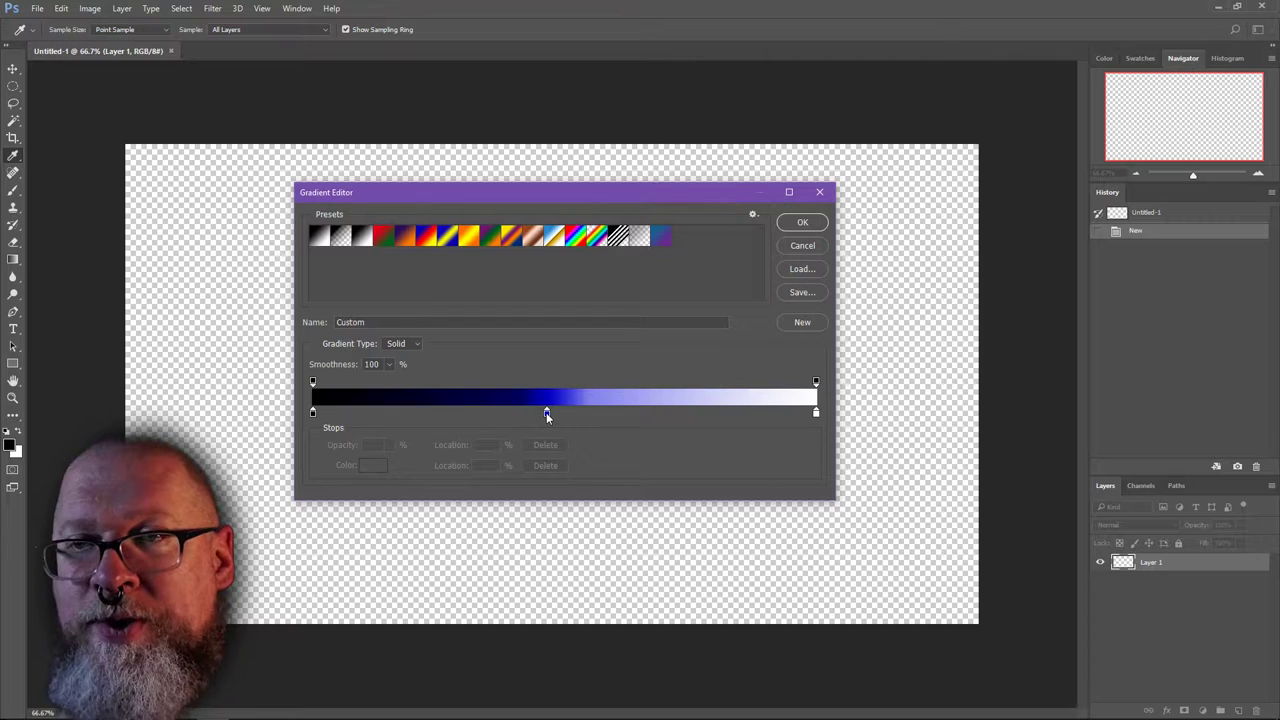
{"action": "mouse_move", "coordinate": [546, 412]}
{"action": "left_mouse_down"}
{"action": "mouse_move", "coordinate": [476, 414]}
{"action": "mouse_move", "coordinate": [584, 407]}
{"action": "mouse_move", "coordinate": [482, 413]}
{"action": "mouse_move", "coordinate": [580, 416]}
{"action": "mouse_move", "coordinate": [549, 416]}
{"action": "left_mouse_up"}
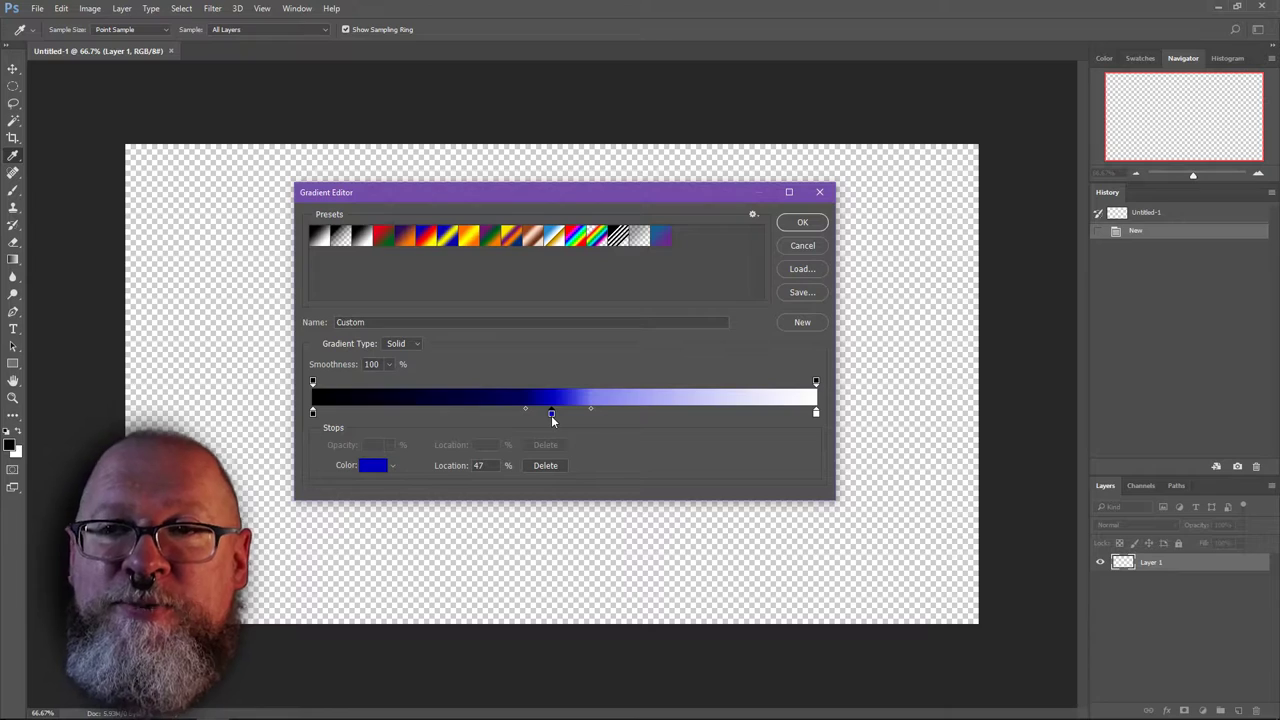
{"action": "mouse_move", "coordinate": [551, 415]}
{"action": "left_mouse_down"}
{"action": "mouse_move", "coordinate": [486, 414]}
{"action": "mouse_move", "coordinate": [559, 408]}
{"action": "left_mouse_up"}
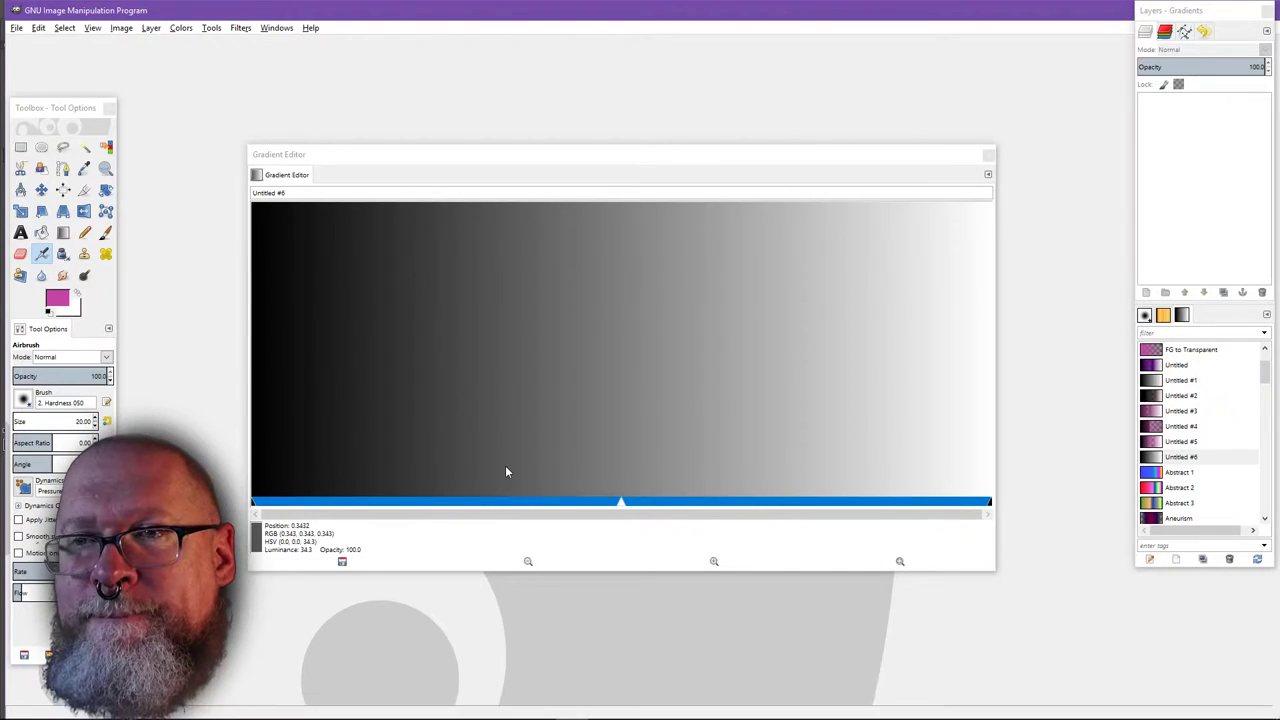
- Nudge the Untitled #6 midpoint handle, then set GIMP's foreground colour to black (000000)
{"action": "left_click", "coordinate": [530, 160]}
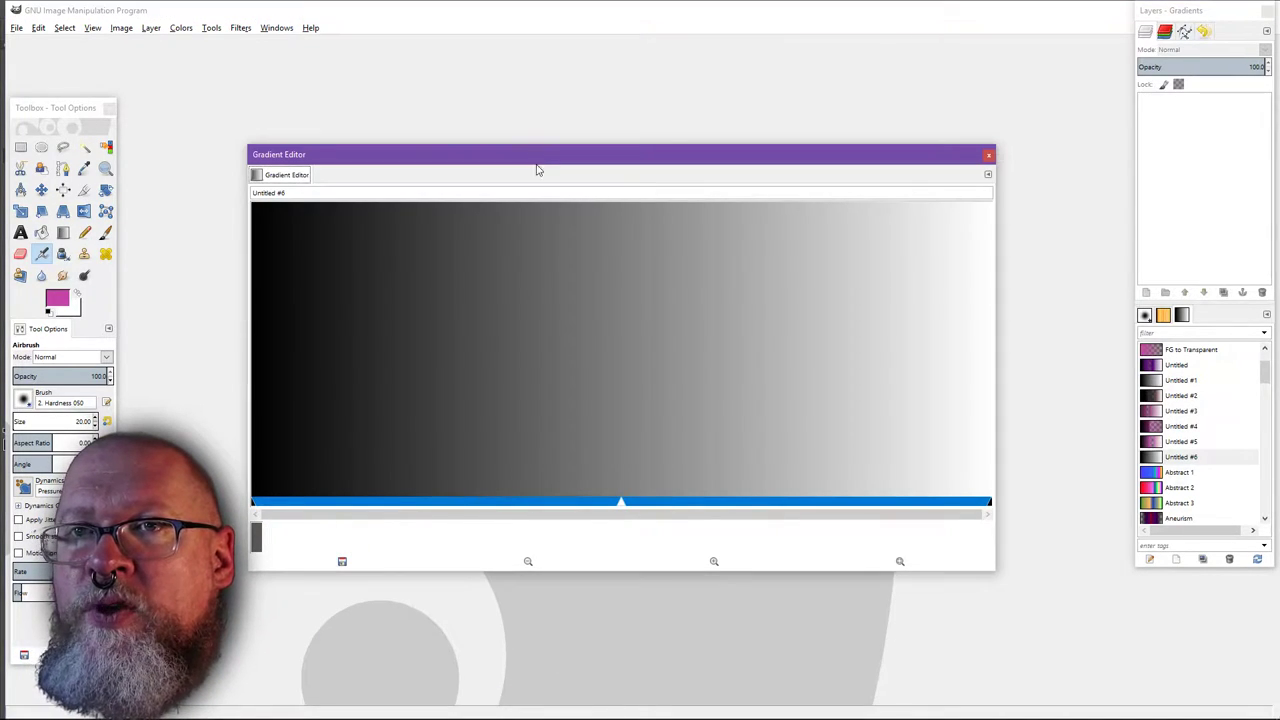
{"action": "mouse_move", "coordinate": [621, 502]}
{"action": "left_mouse_down"}
{"action": "mouse_move", "coordinate": [322, 502]}
{"action": "mouse_move", "coordinate": [886, 516]}
{"action": "mouse_move", "coordinate": [540, 512]}
{"action": "mouse_move", "coordinate": [637, 514]}
{"action": "left_mouse_up"}
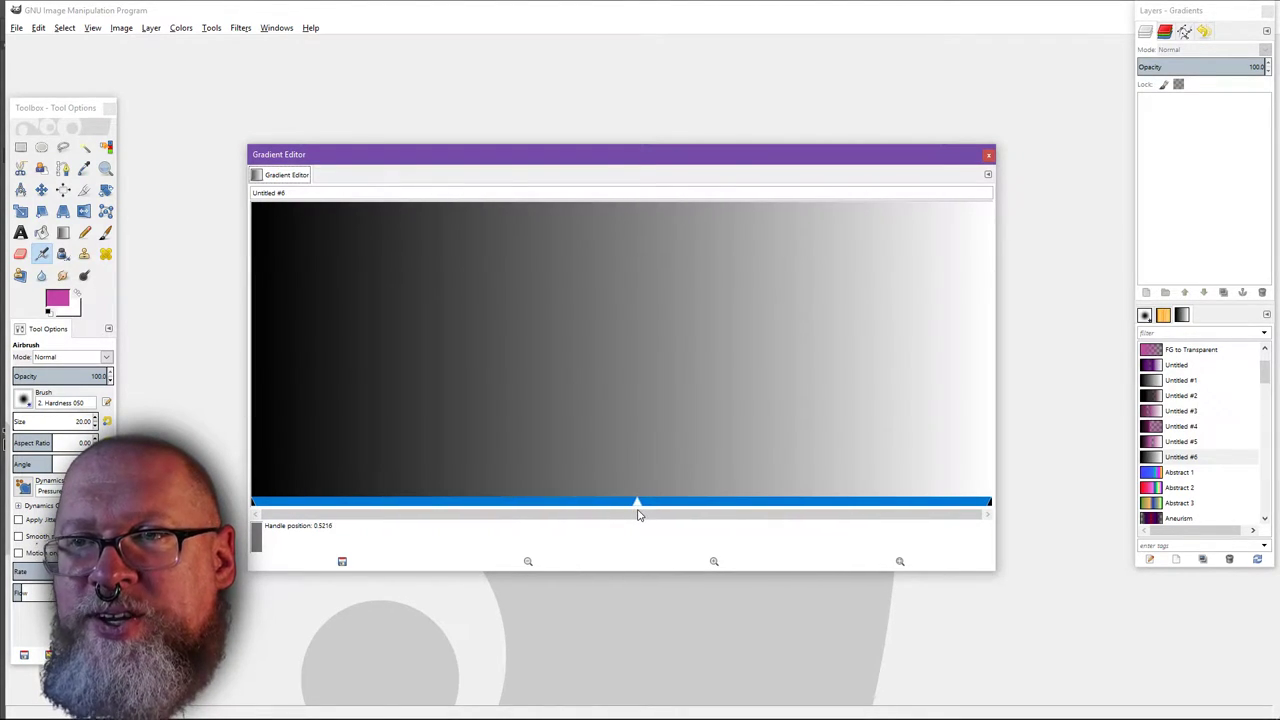
{"action": "left_click", "coordinate": [57, 300]}
{"action": "left_click_drag", "start_coordinate": [215, 290], "coordinate": [90, 350]}
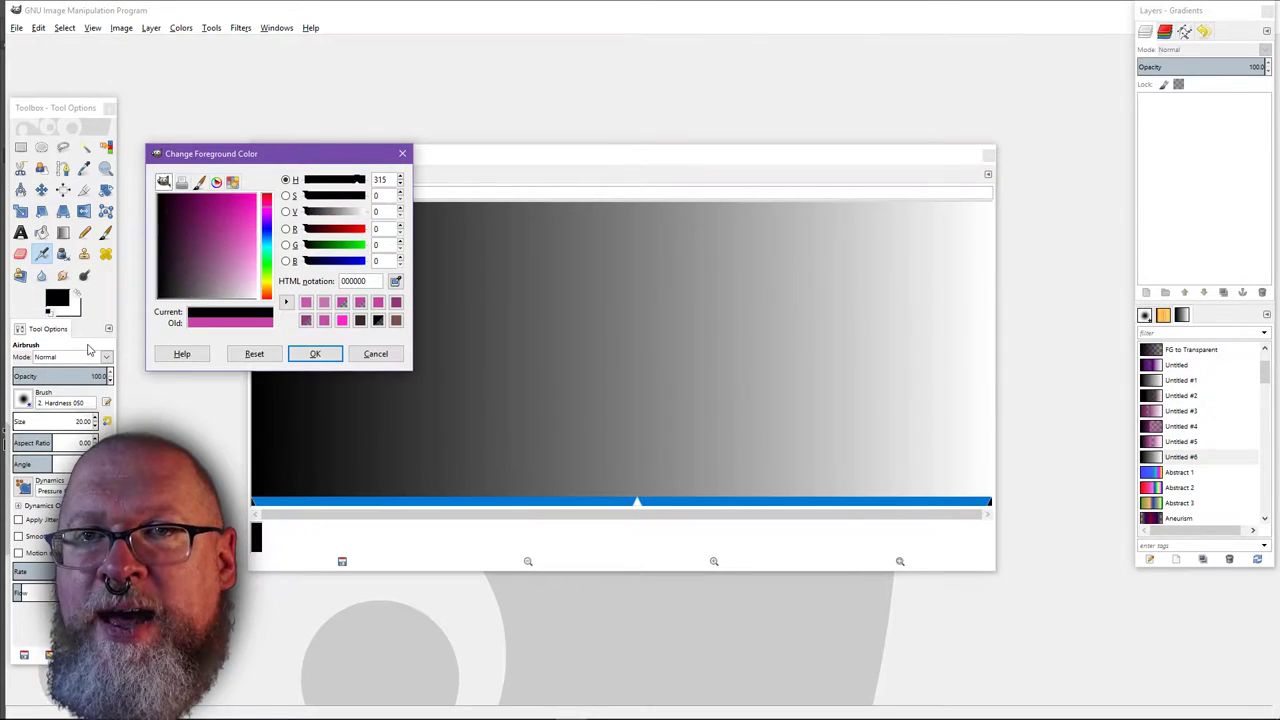
{"action": "left_click", "coordinate": [316, 354]}
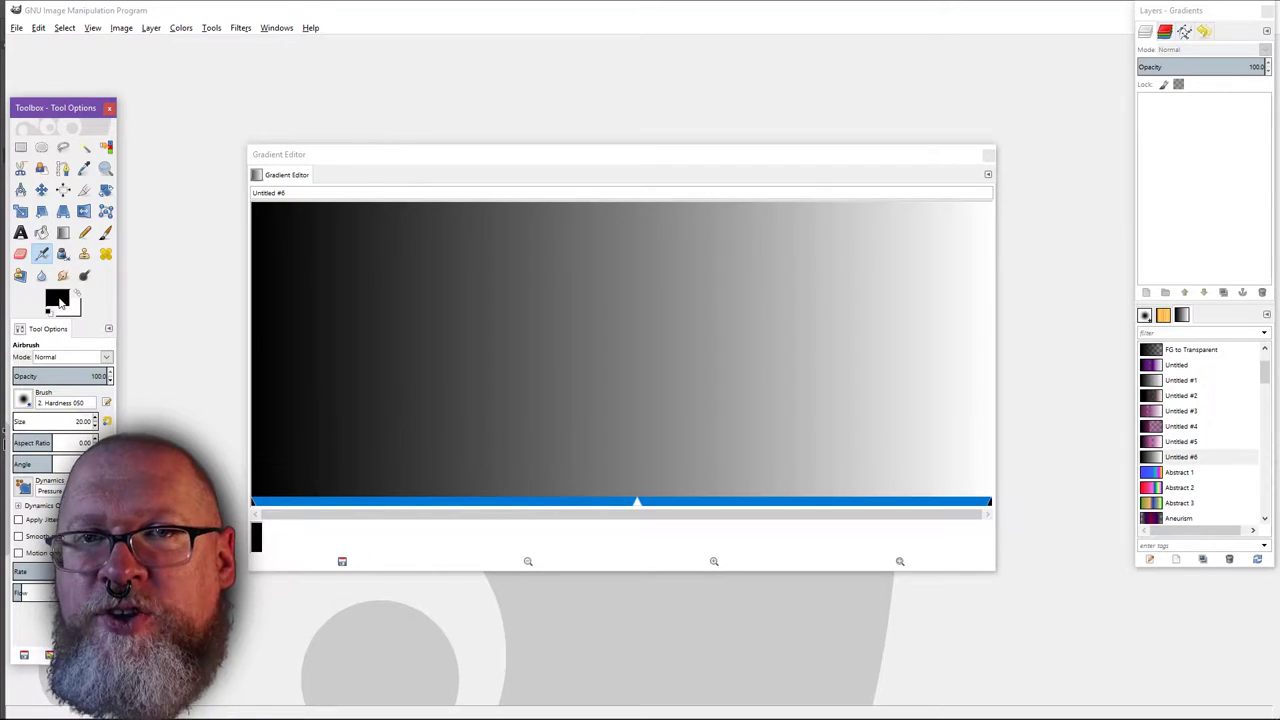
- Drop black onto Untitled #6 so the first third is solid black, then select the left segment
{"action": "left_click_drag", "start_coordinate": [56, 298], "coordinate": [410, 358]}
{"action": "left_click_drag", "start_coordinate": [411, 502], "coordinate": [525, 507]}
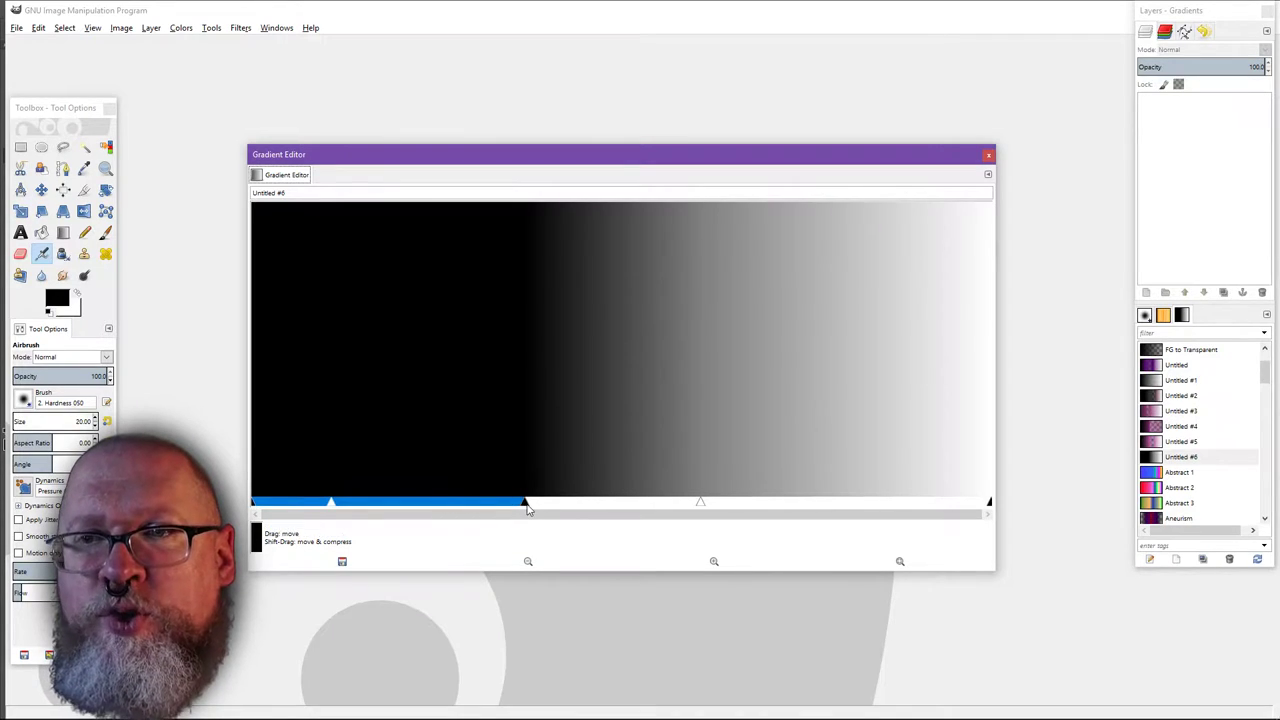
{"action": "left_click", "coordinate": [580, 508]}
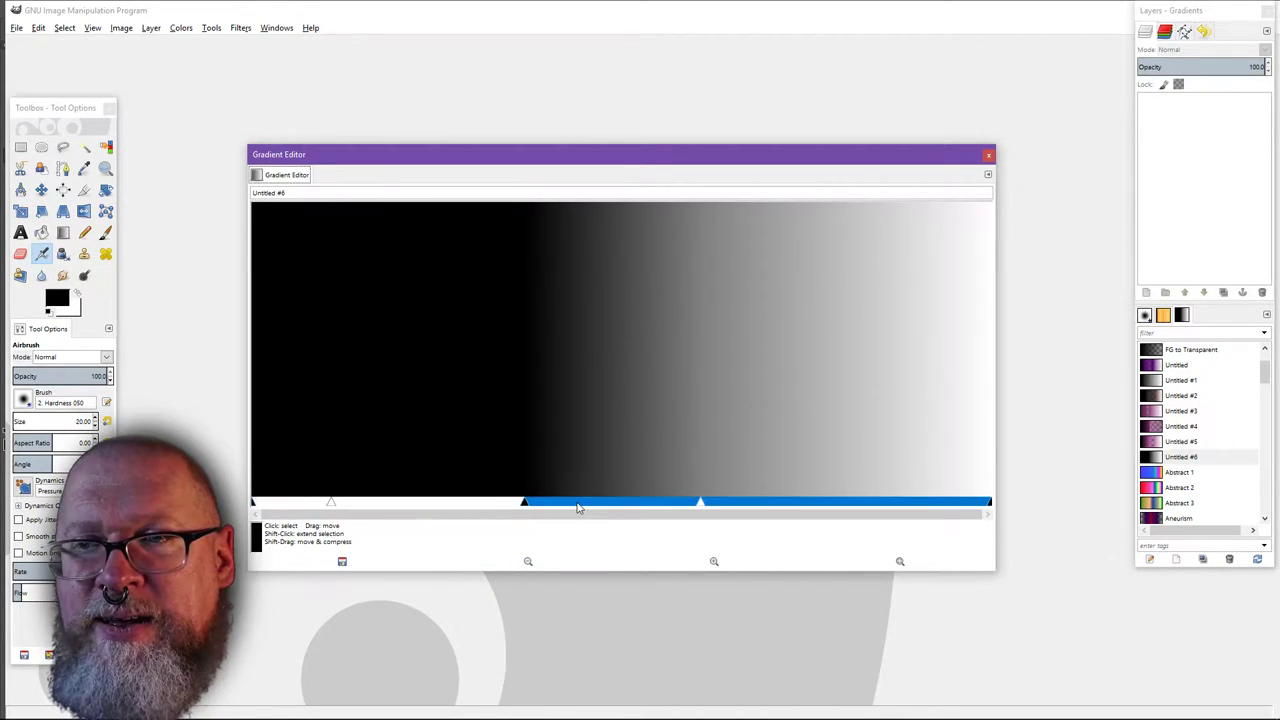
{"action": "left_click", "coordinate": [490, 508]}
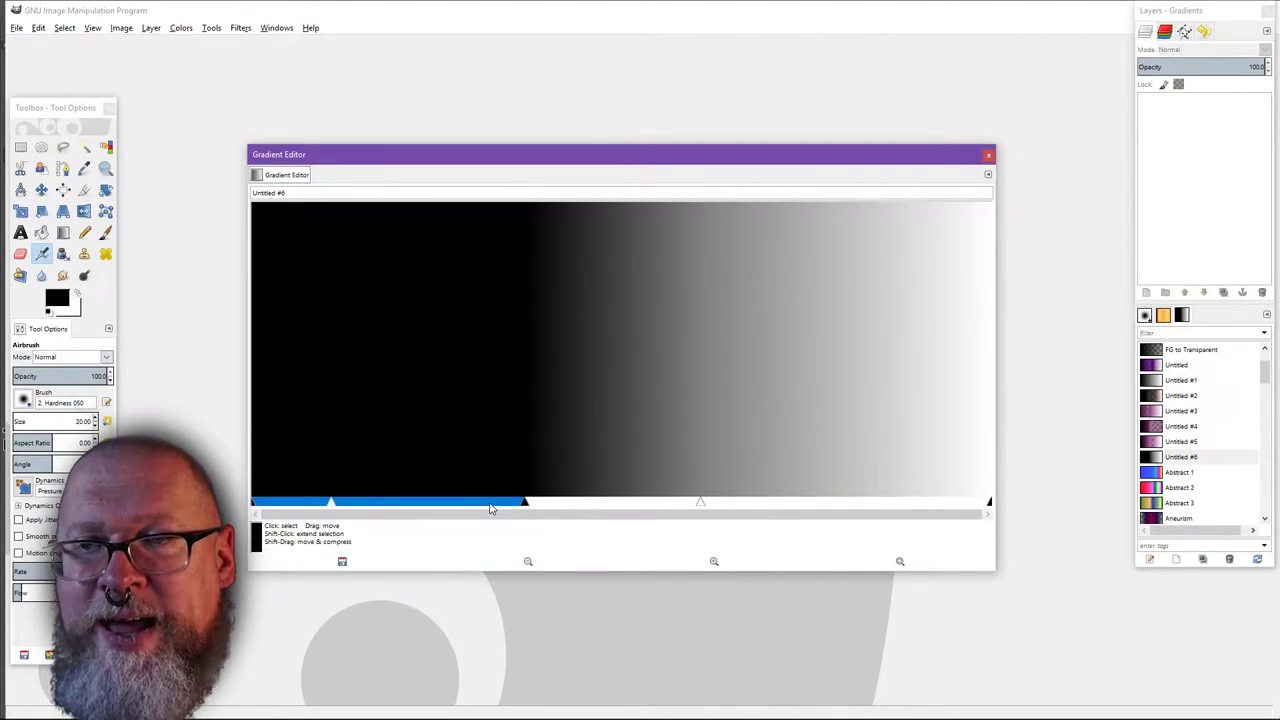
{"action": "left_click", "coordinate": [593, 507]}
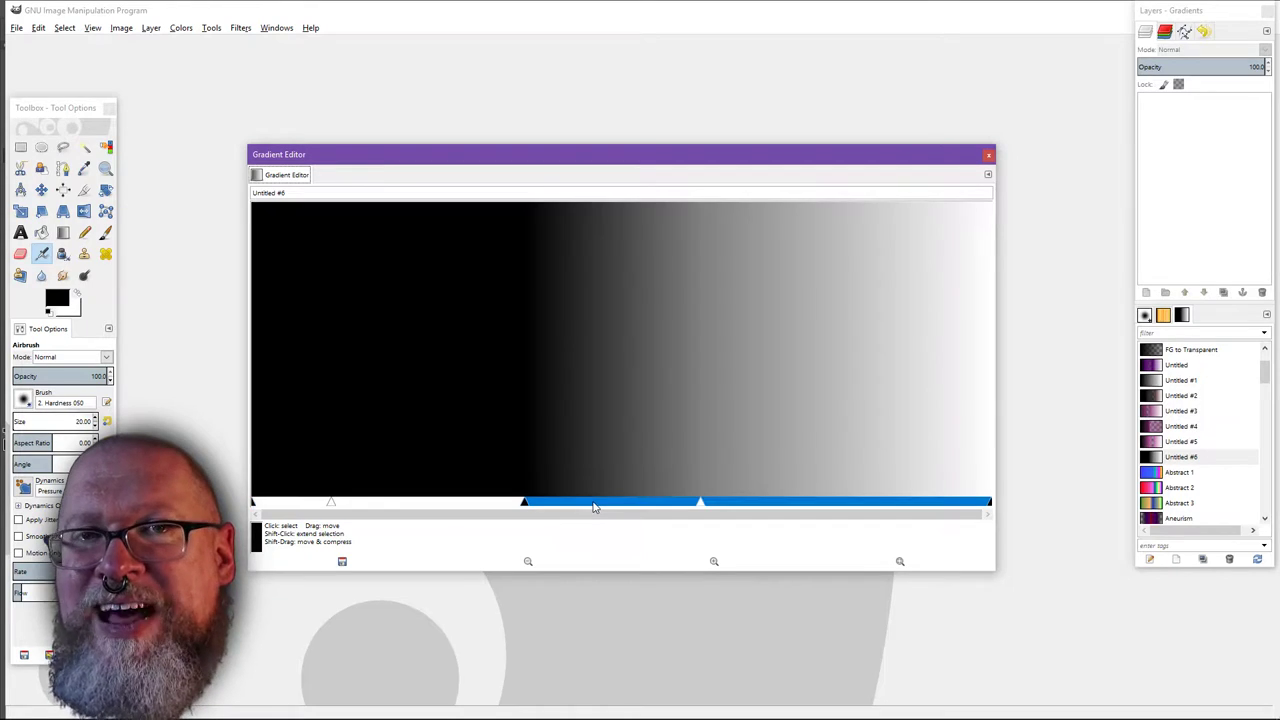
{"action": "left_click", "coordinate": [490, 506]}
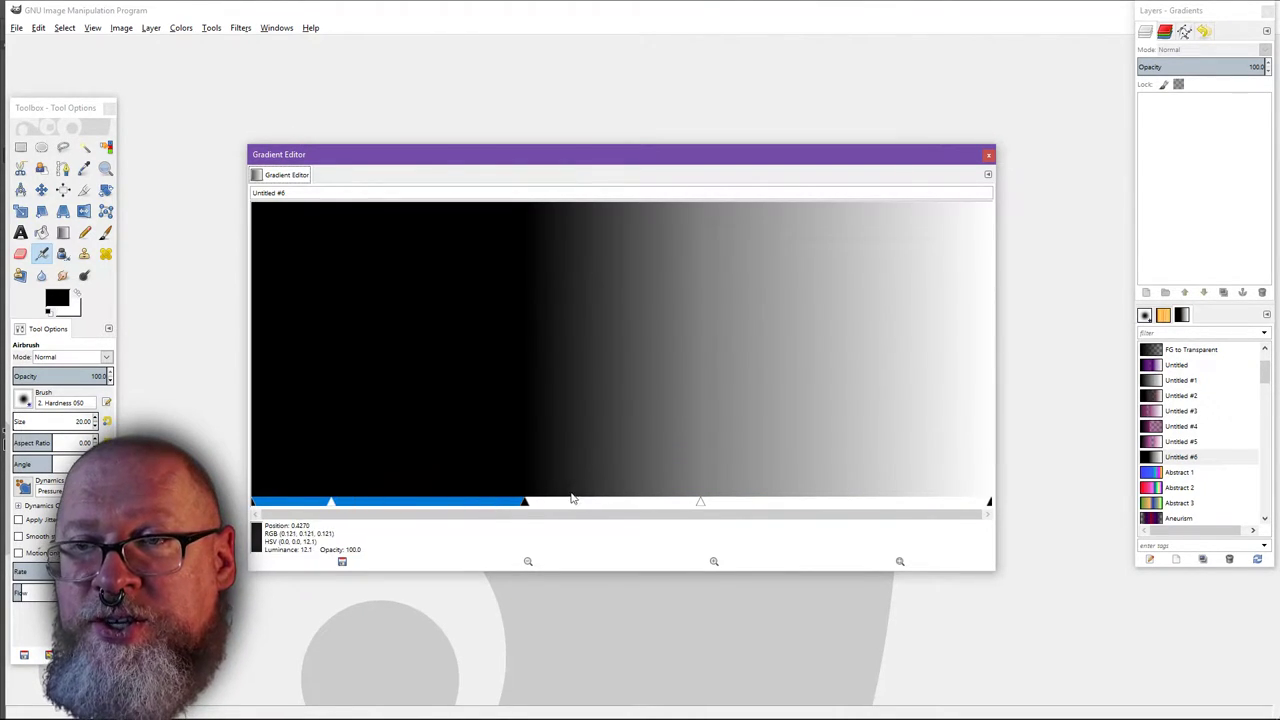
{"action": "left_click", "coordinate": [584, 506]}
{"action": "left_click", "coordinate": [486, 507]}
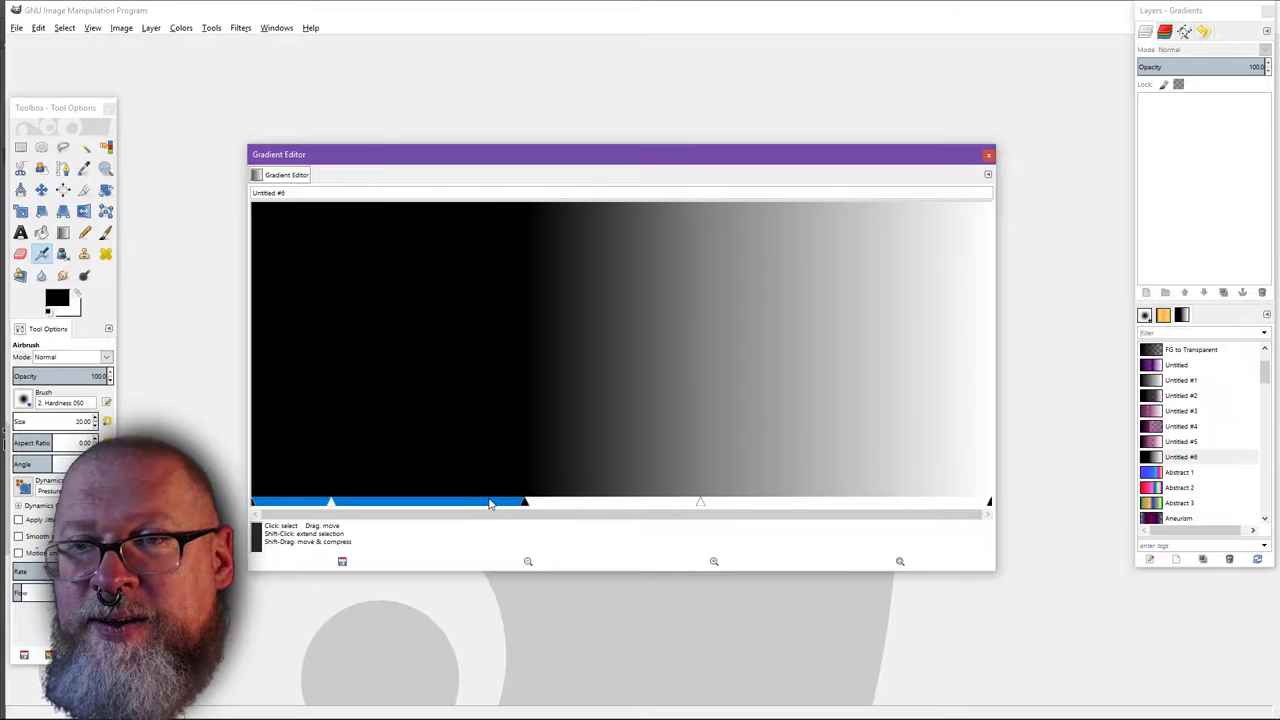
- Set the left segment's right endpoint colour to dark red 820101
{"action": "right_click", "coordinate": [492, 507]}
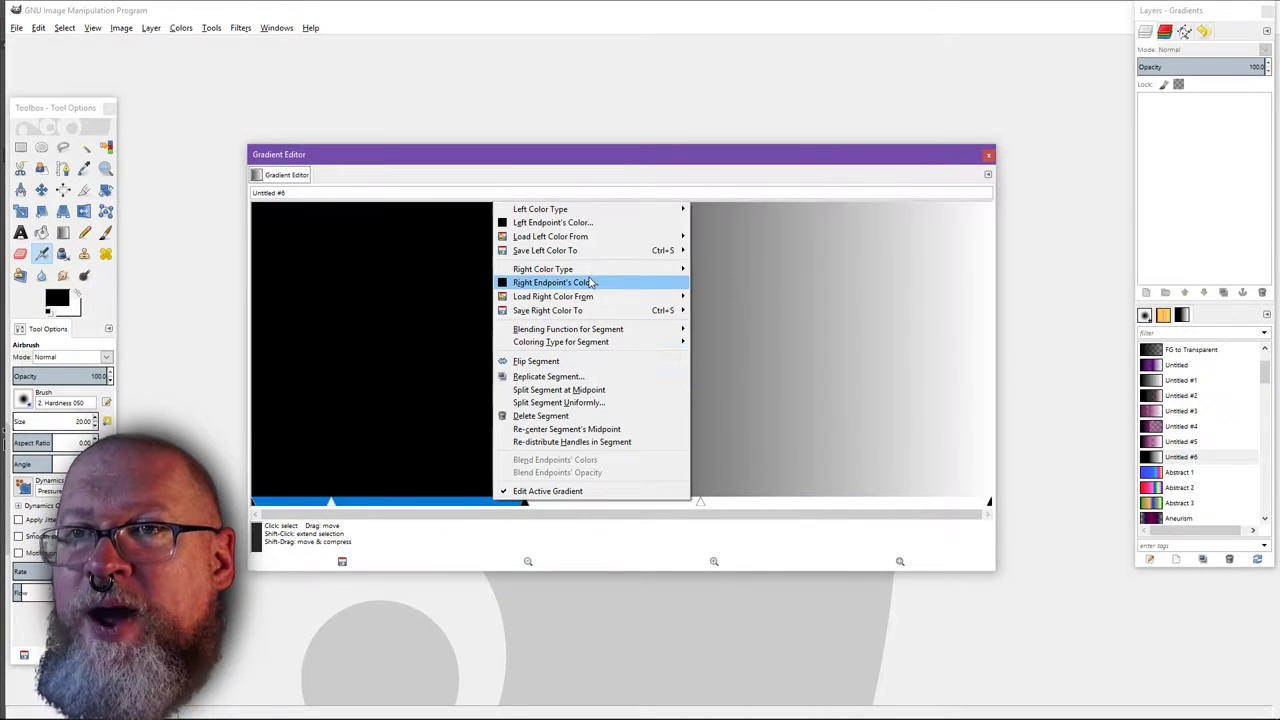
{"action": "left_click", "coordinate": [588, 285]}
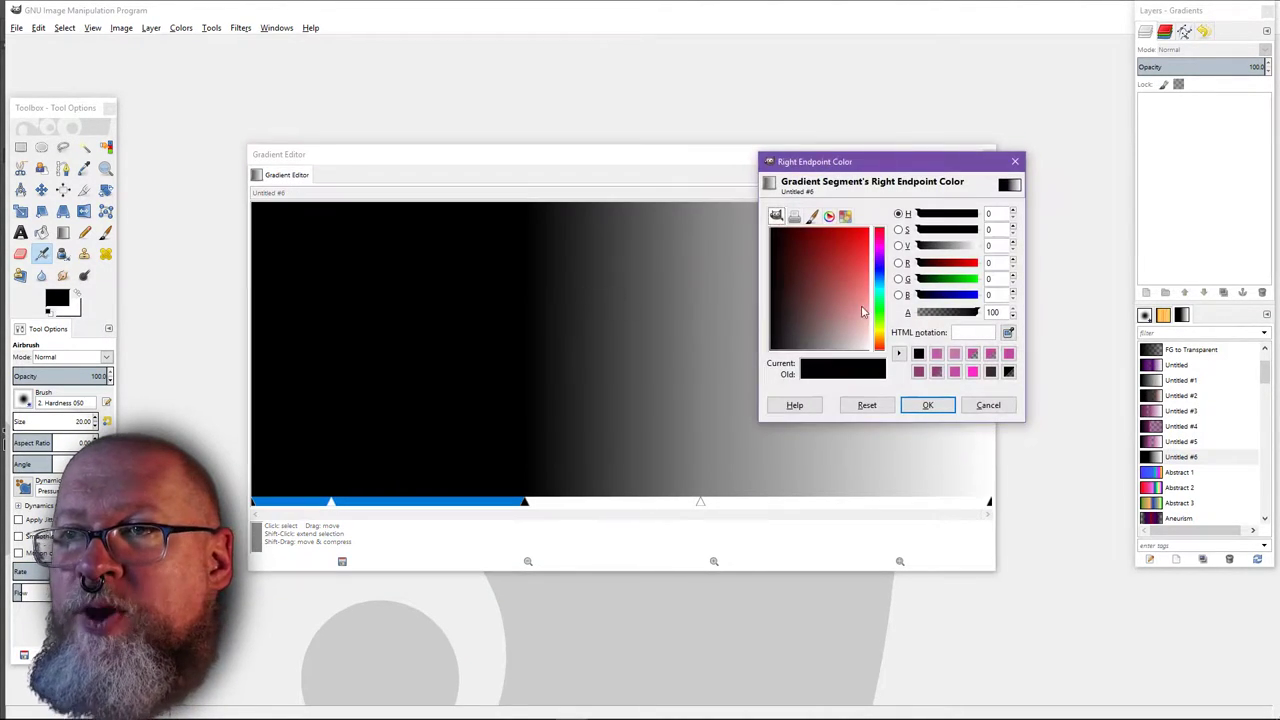
{"action": "left_click", "coordinate": [850, 257]}
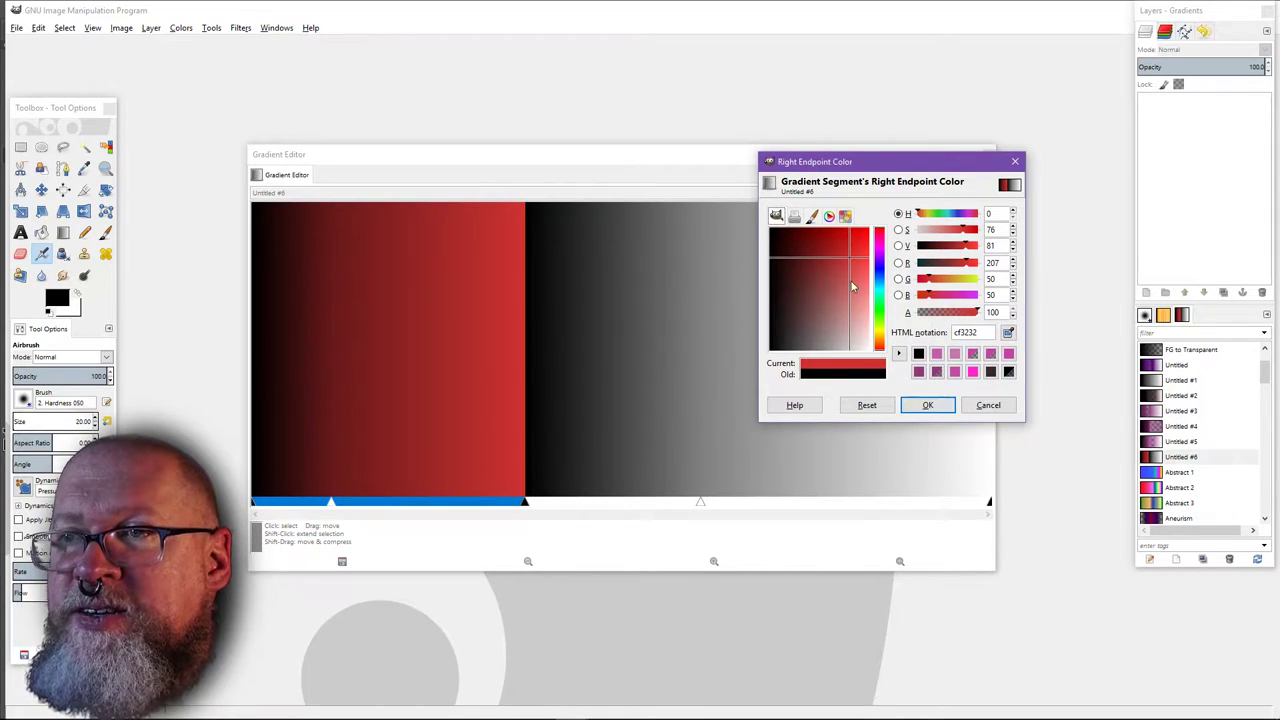
{"action": "left_click_drag", "start_coordinate": [802, 242], "coordinate": [822, 233]}
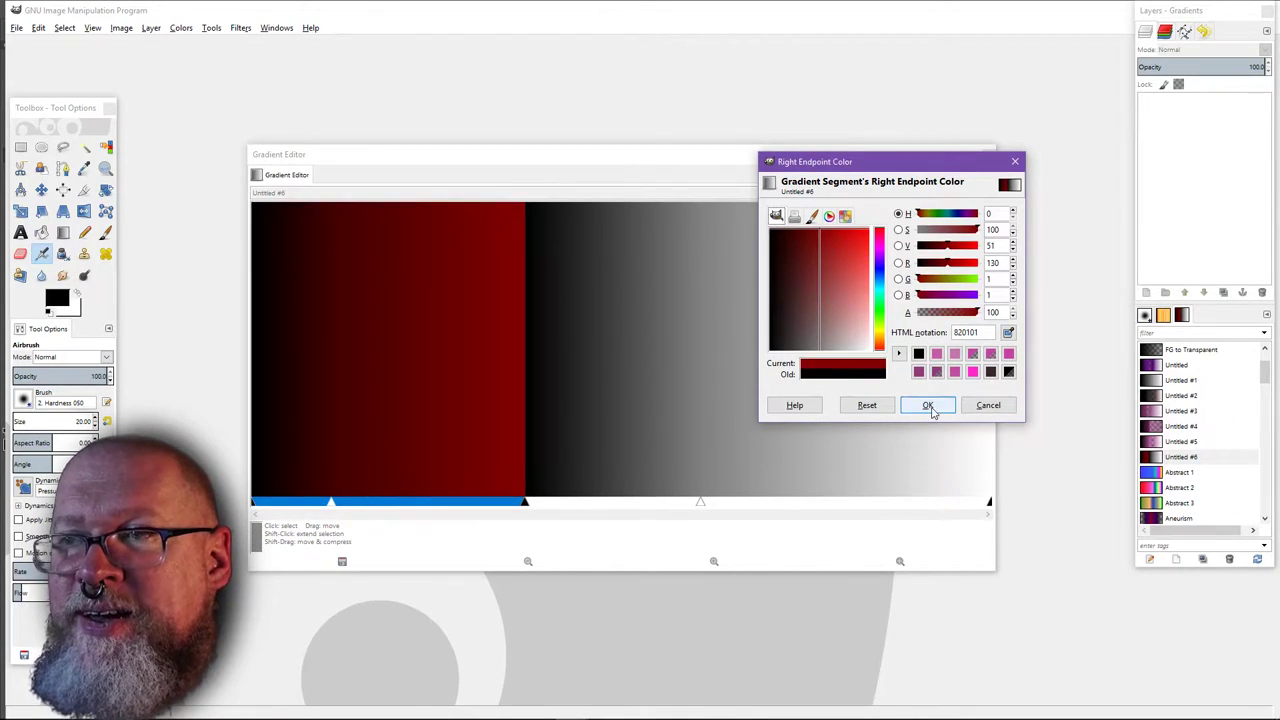
{"action": "left_click", "coordinate": [928, 405]}
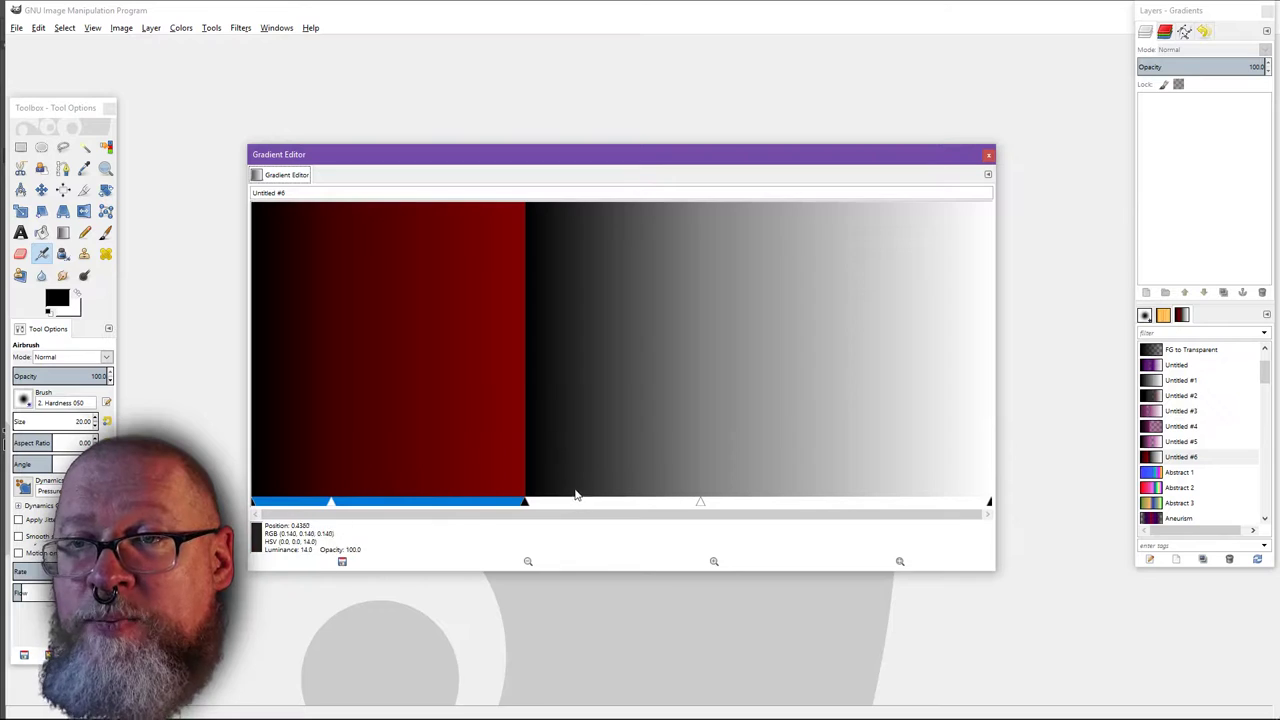
- Load the right segment's left colour from its left neighbour's dark red right endpoint
{"action": "left_click", "coordinate": [596, 506]}
{"action": "right_click", "coordinate": [598, 507]}
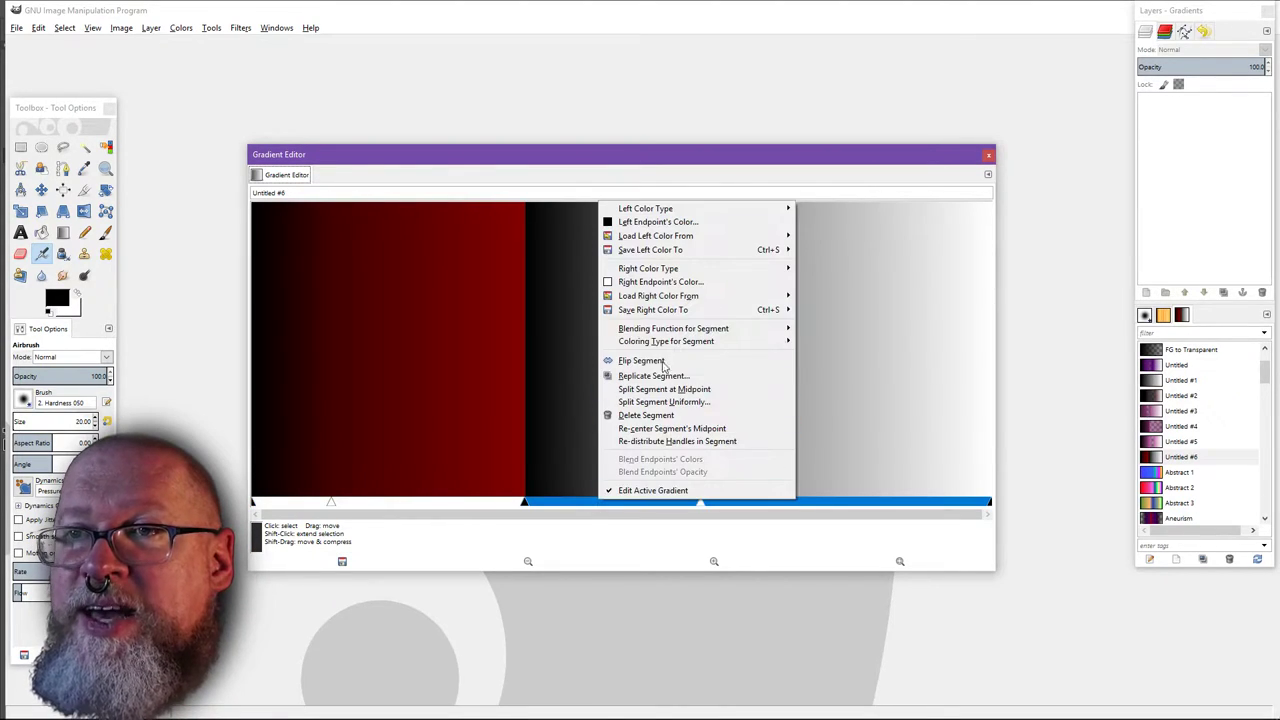
{"action": "mouse_move", "coordinate": [757, 238]}
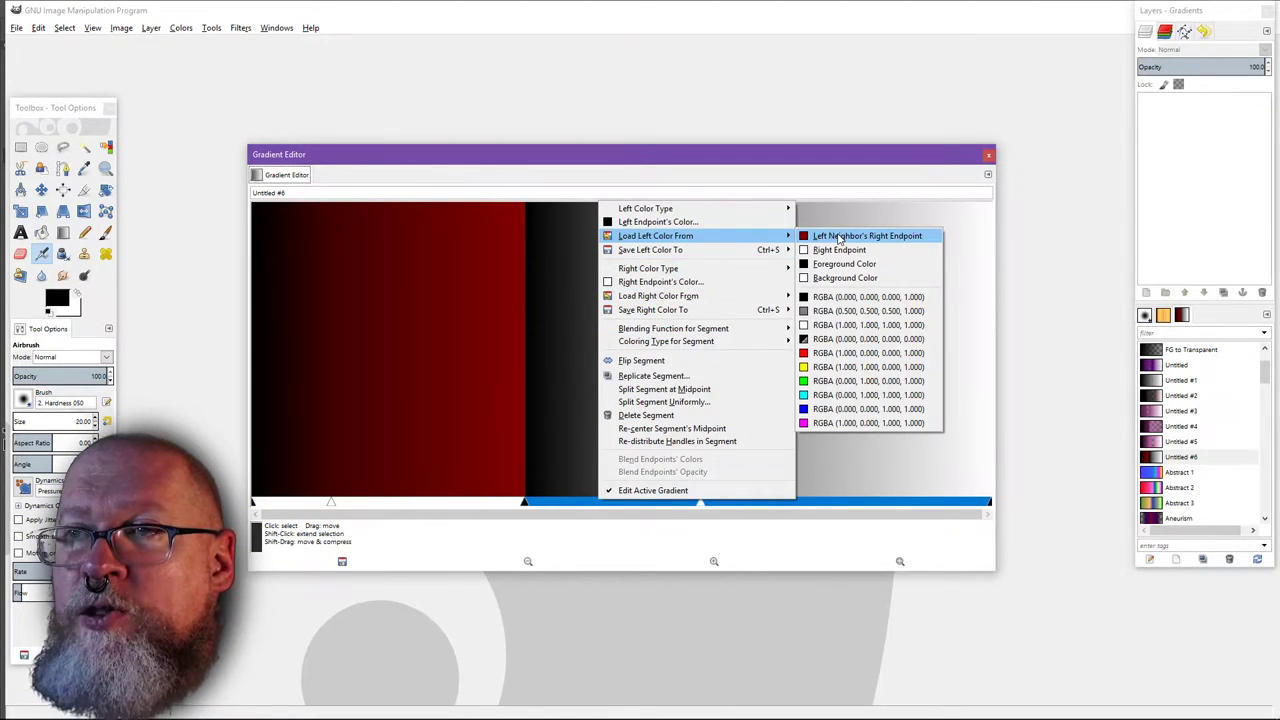
{"action": "left_click", "coordinate": [838, 237]}
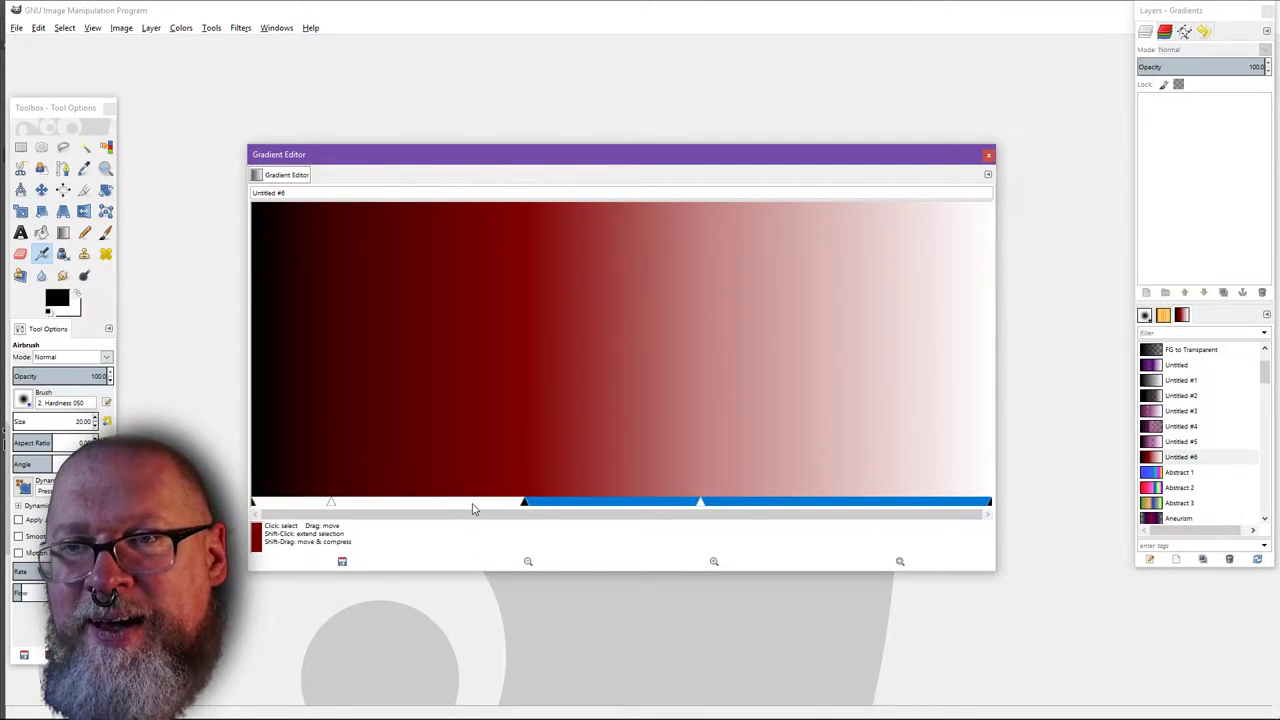
- Switch the selection between the left and right segments, ending on the right one
{"action": "left_click", "coordinate": [476, 508]}
{"action": "left_click", "coordinate": [519, 510]}
{"action": "left_click", "coordinate": [490, 509]}
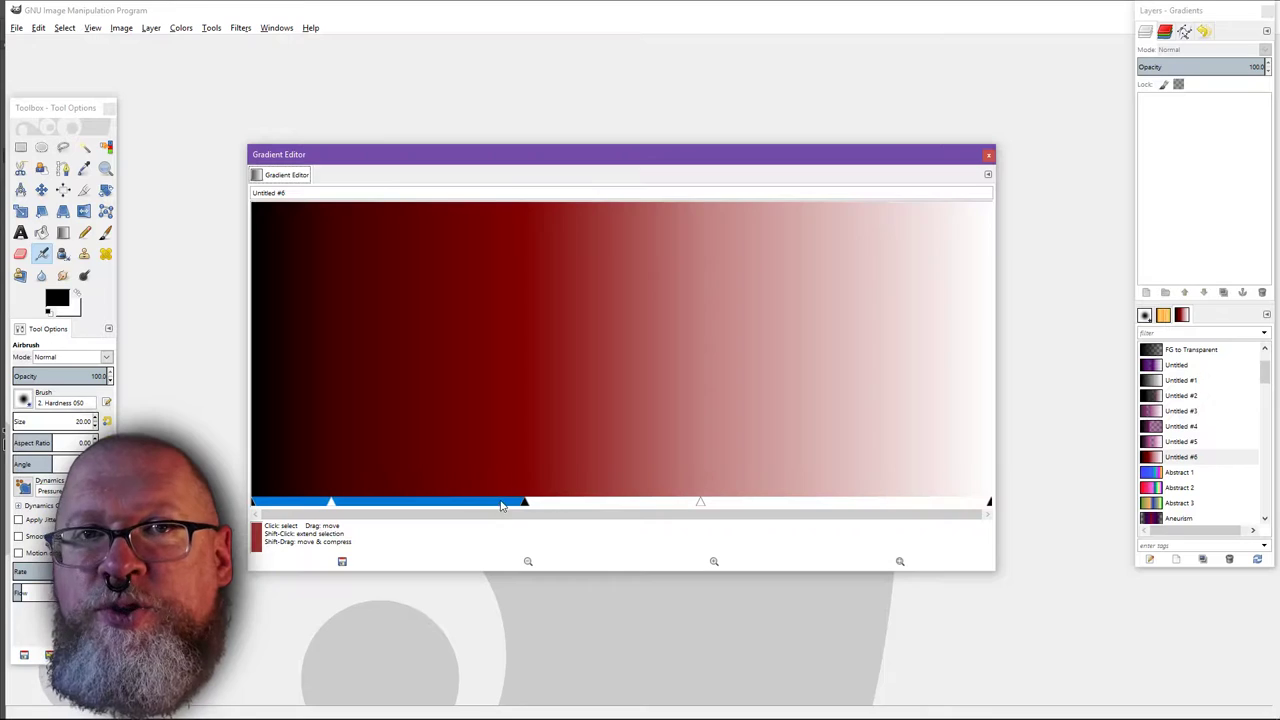
{"action": "left_click", "coordinate": [610, 508]}
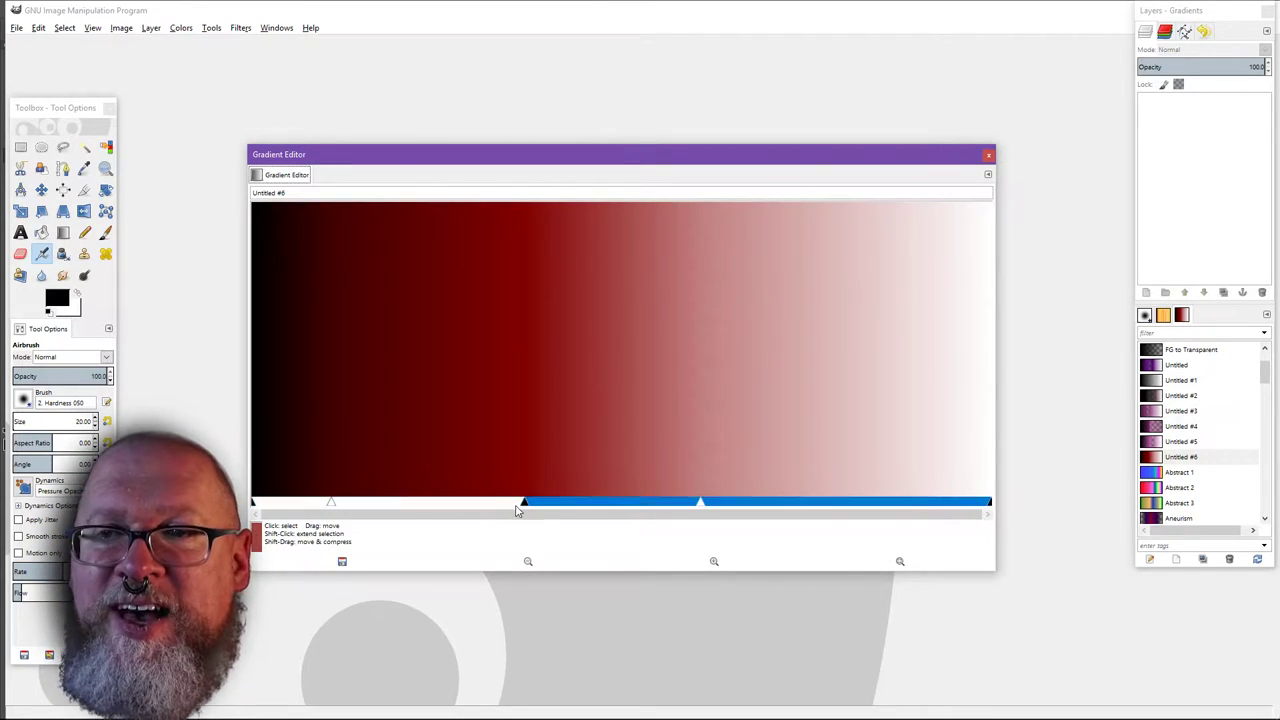
{"action": "left_click", "coordinate": [460, 508]}
{"action": "left_click", "coordinate": [616, 507]}
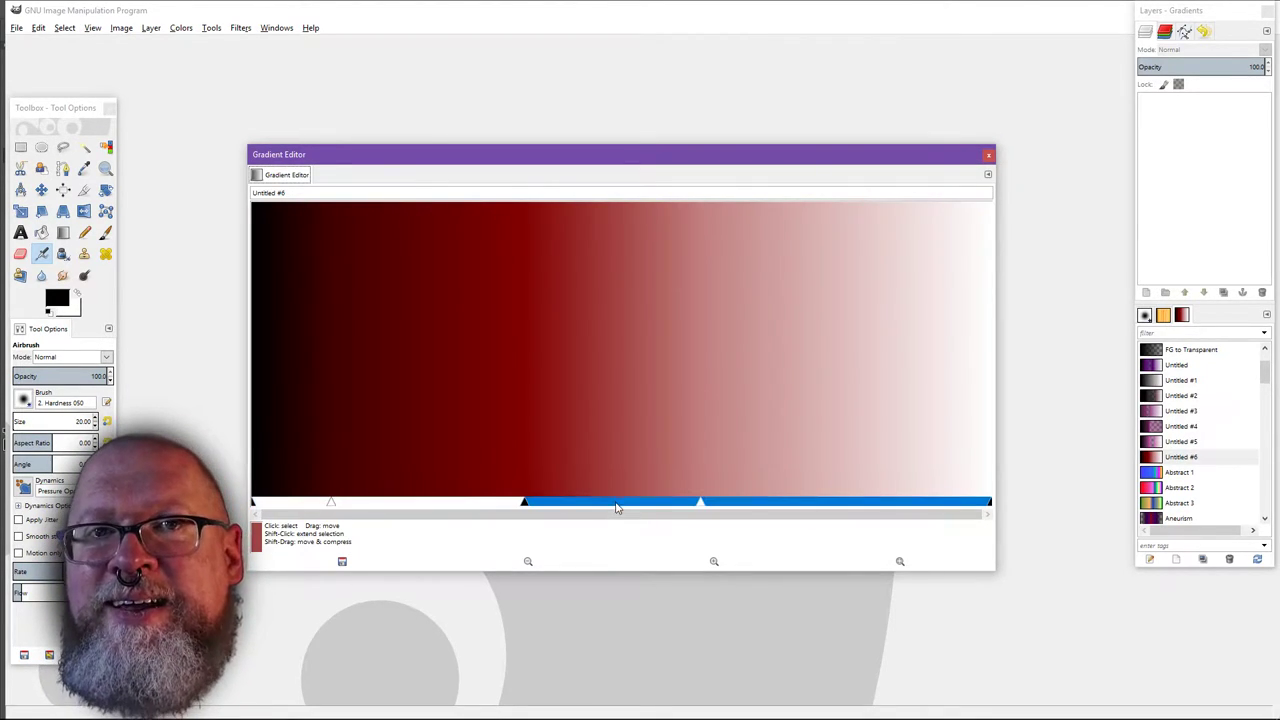
- Drag the dark red stop and midpoint so red holds to about 0.62 before fading to white
{"action": "mouse_move", "coordinate": [524, 508]}
{"action": "left_mouse_down"}
{"action": "mouse_move", "coordinate": [674, 508]}
{"action": "mouse_move", "coordinate": [334, 508]}
{"action": "mouse_move", "coordinate": [545, 508]}
{"action": "mouse_move", "coordinate": [508, 508]}
{"action": "left_mouse_up"}
{"action": "left_click_drag", "start_coordinate": [700, 508], "coordinate": [855, 515]}
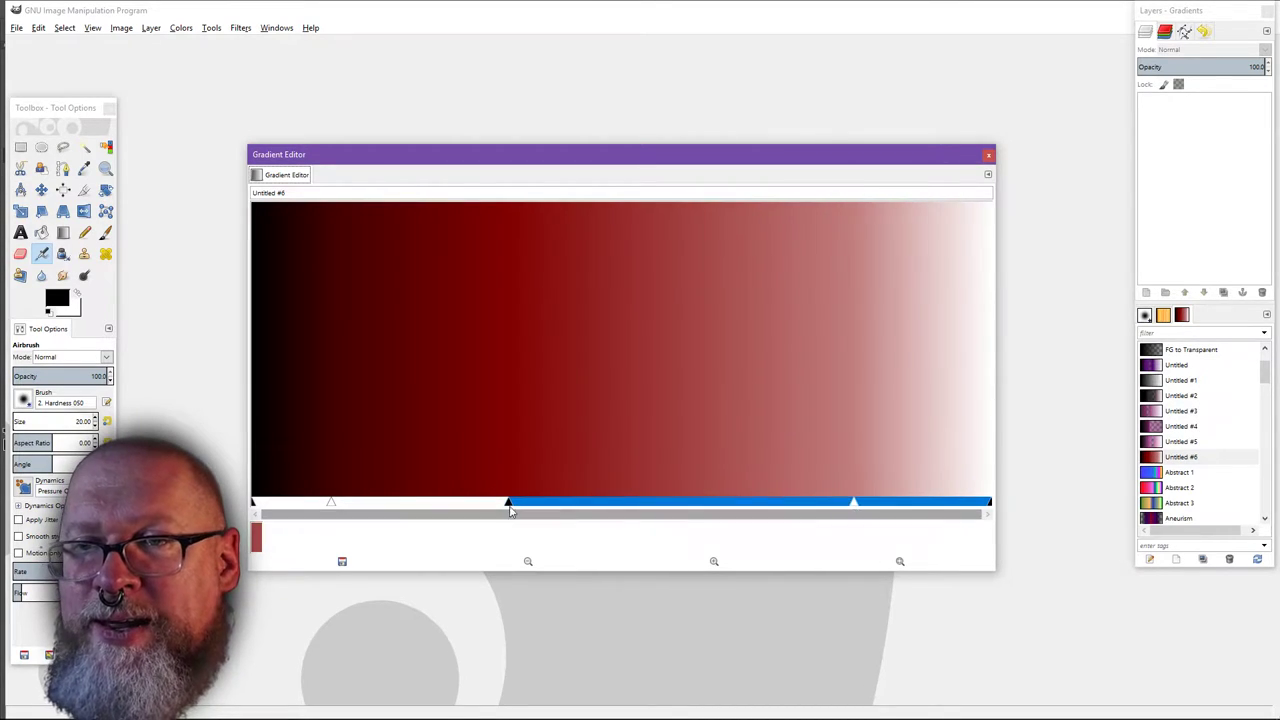
{"action": "left_click_drag", "start_coordinate": [508, 505], "coordinate": [710, 505]}
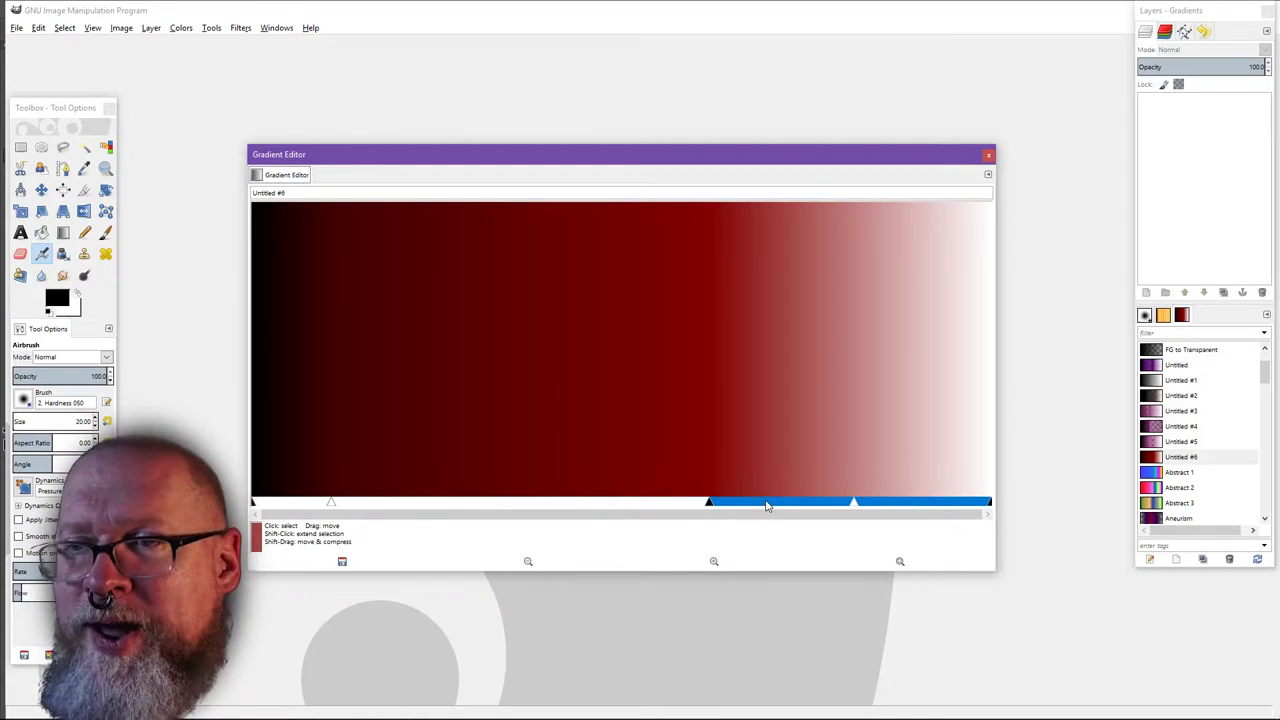
- Re-center the right segment's midpoint, nudge it left, then re-center it again
{"action": "right_click", "coordinate": [766, 506]}
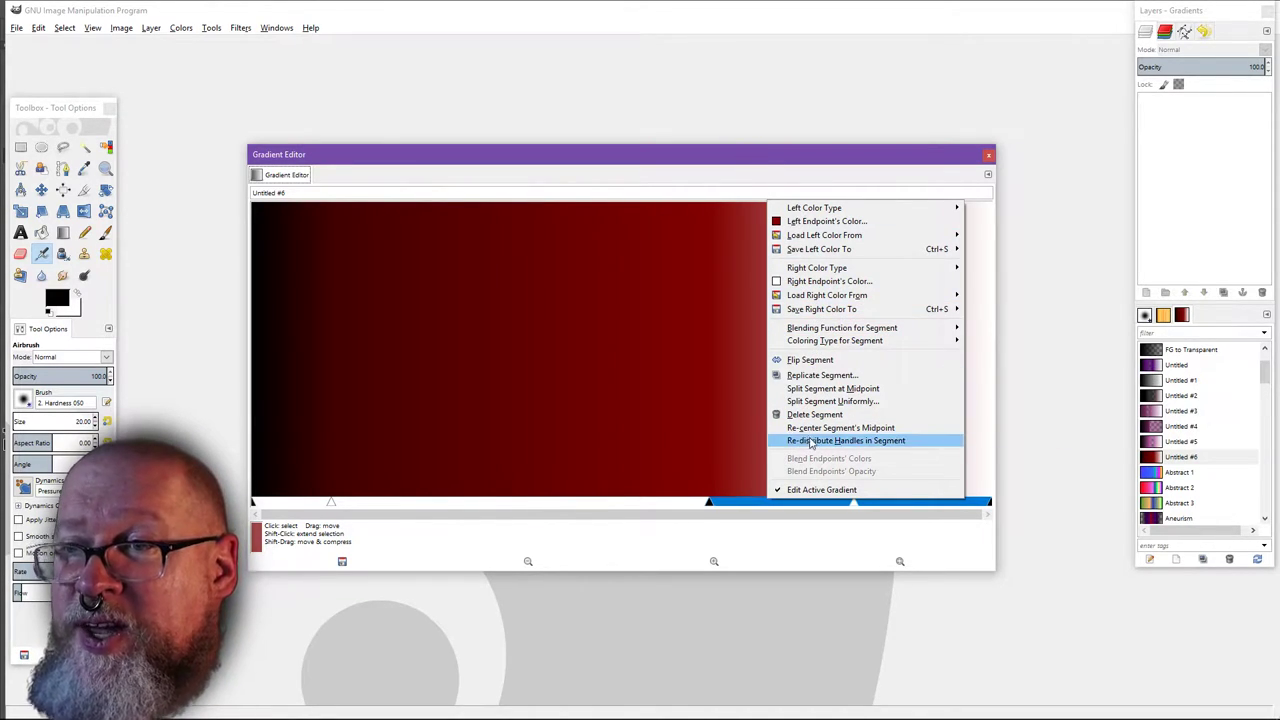
{"action": "left_click", "coordinate": [833, 428]}
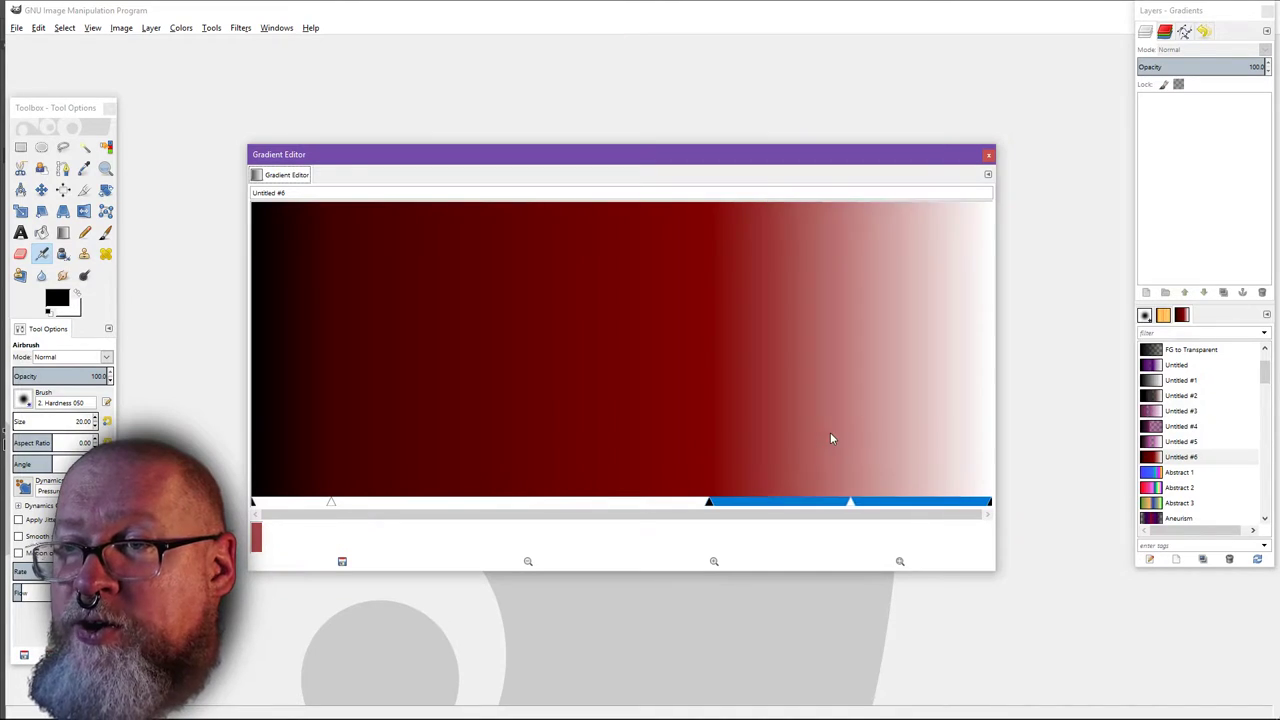
{"action": "left_click_drag", "start_coordinate": [849, 510], "coordinate": [800, 504]}
{"action": "right_click", "coordinate": [766, 508]}
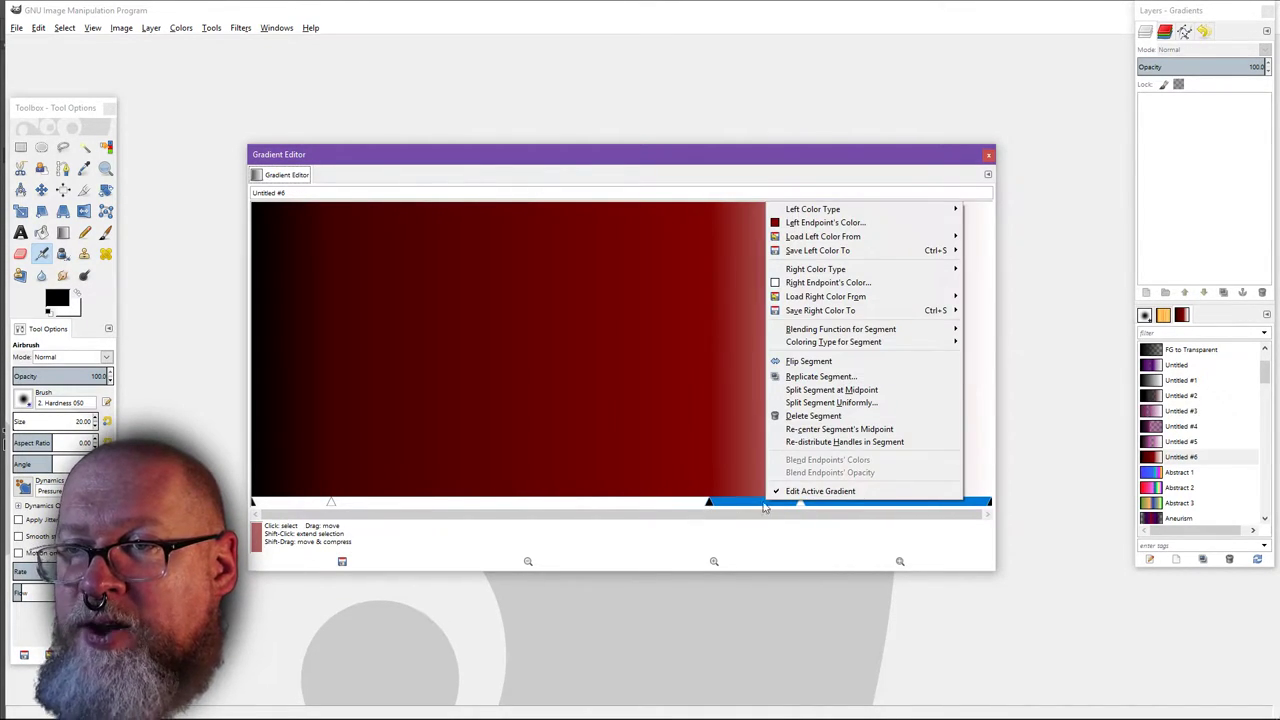
{"action": "left_click", "coordinate": [832, 429]}
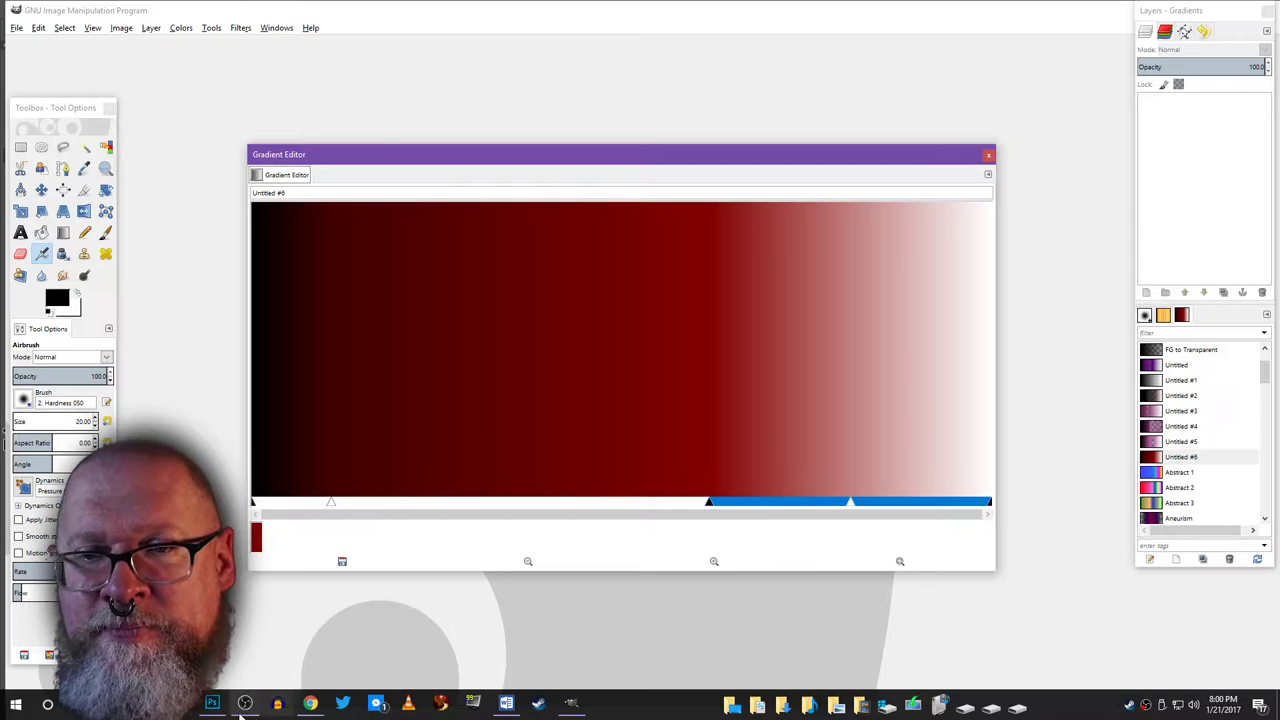
- In Photoshop, shift the partial-opacity stop and its midpoint, then drag the stop off to delete it
{"action": "left_click", "coordinate": [213, 704]}
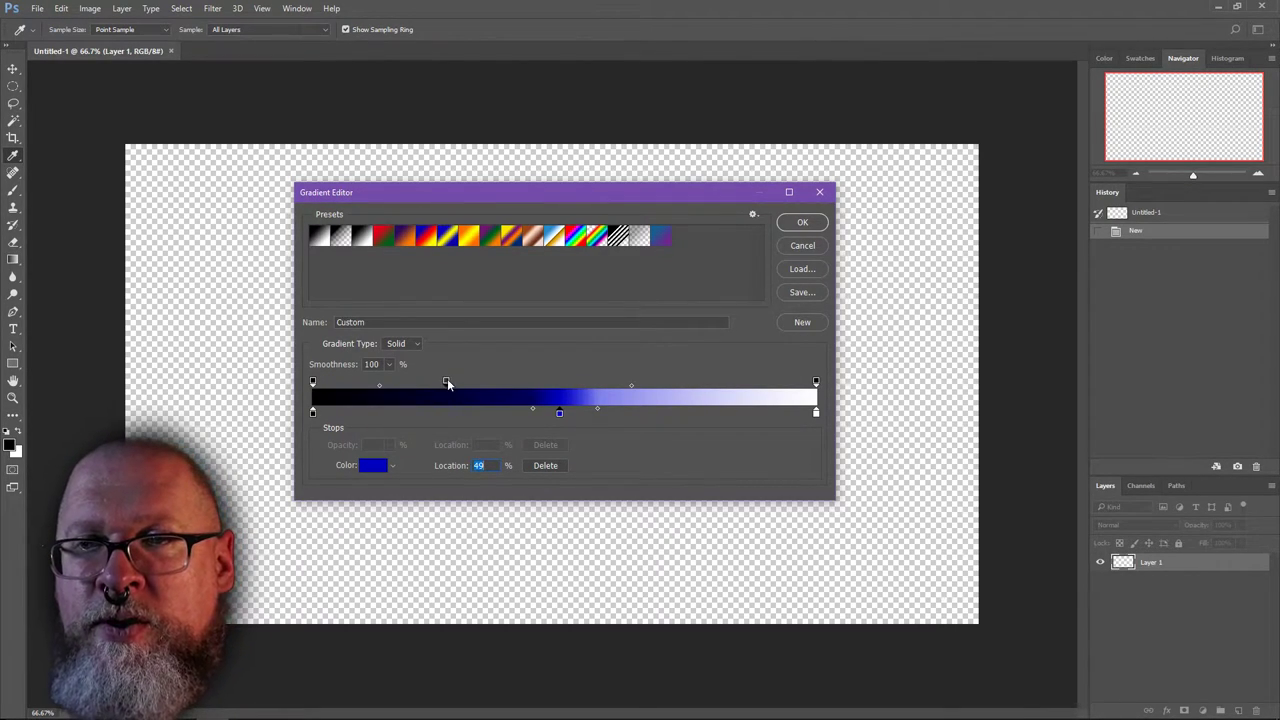
{"action": "left_click", "coordinate": [446, 381]}
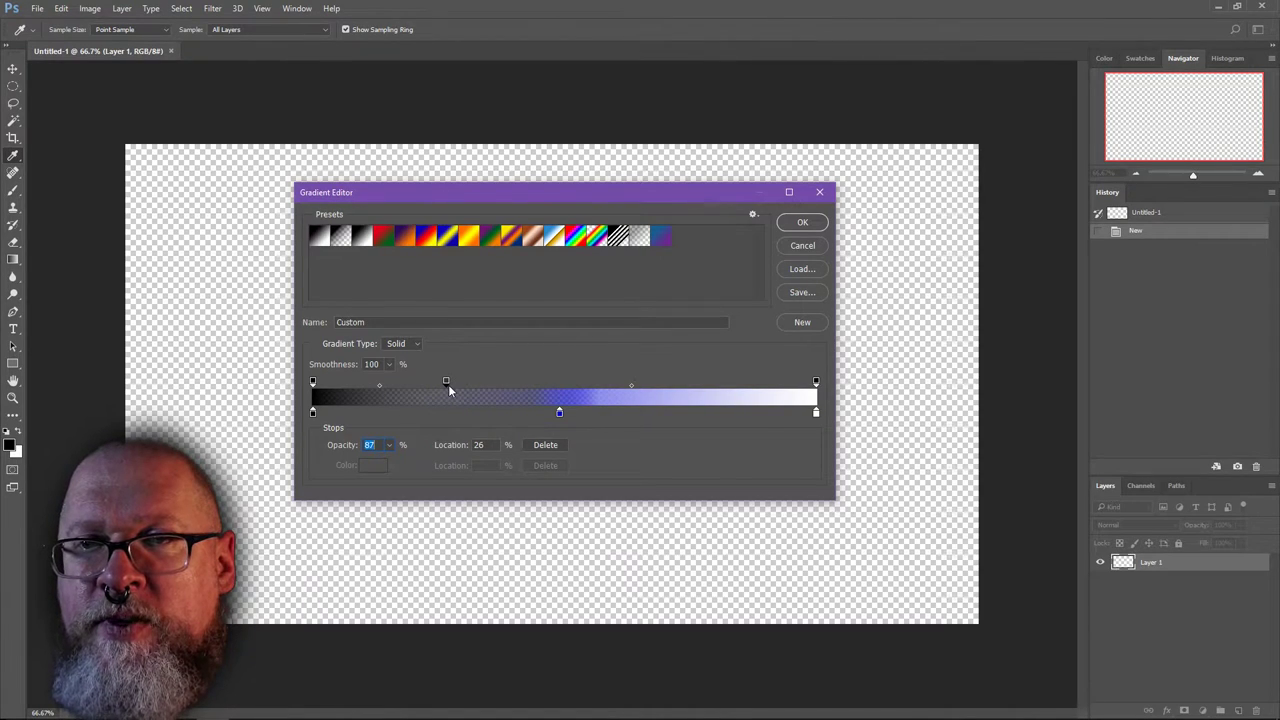
{"action": "mouse_move", "coordinate": [447, 381]}
{"action": "left_mouse_down"}
{"action": "mouse_move", "coordinate": [469, 376]}
{"action": "mouse_move", "coordinate": [454, 378]}
{"action": "left_mouse_up"}
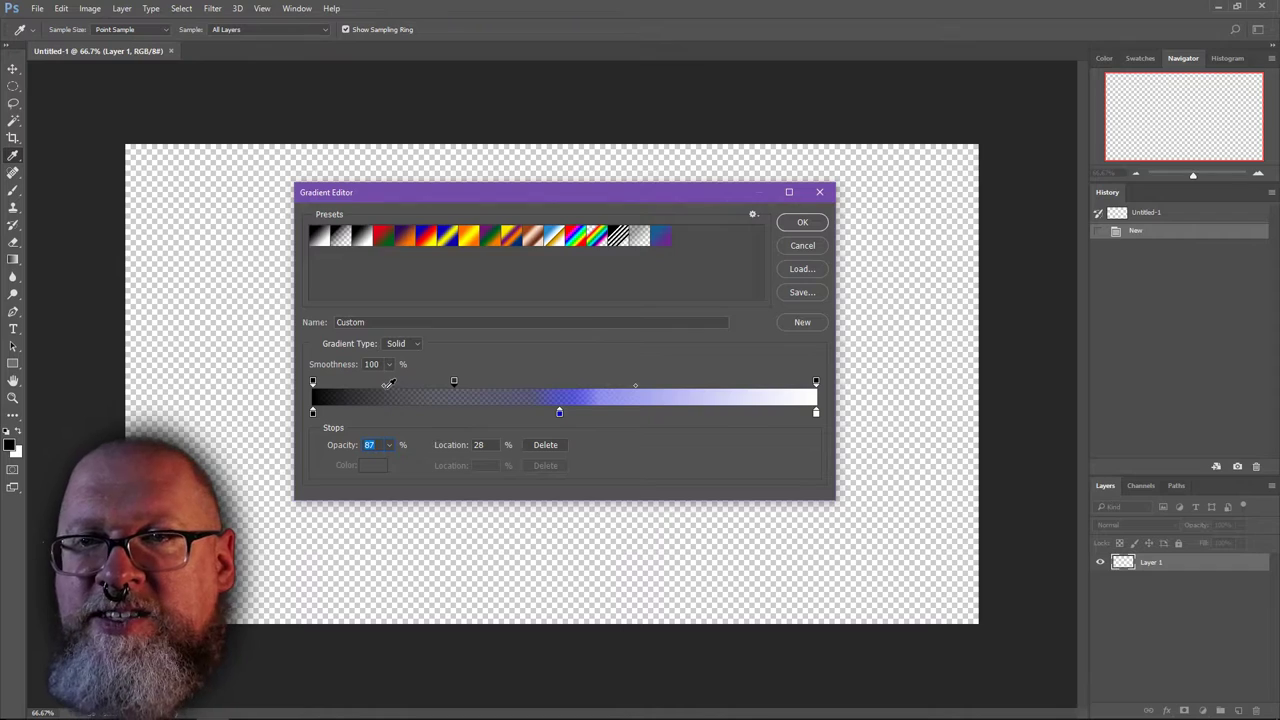
{"action": "left_click_drag", "start_coordinate": [384, 387], "coordinate": [438, 396]}
{"action": "left_click", "coordinate": [454, 381]}
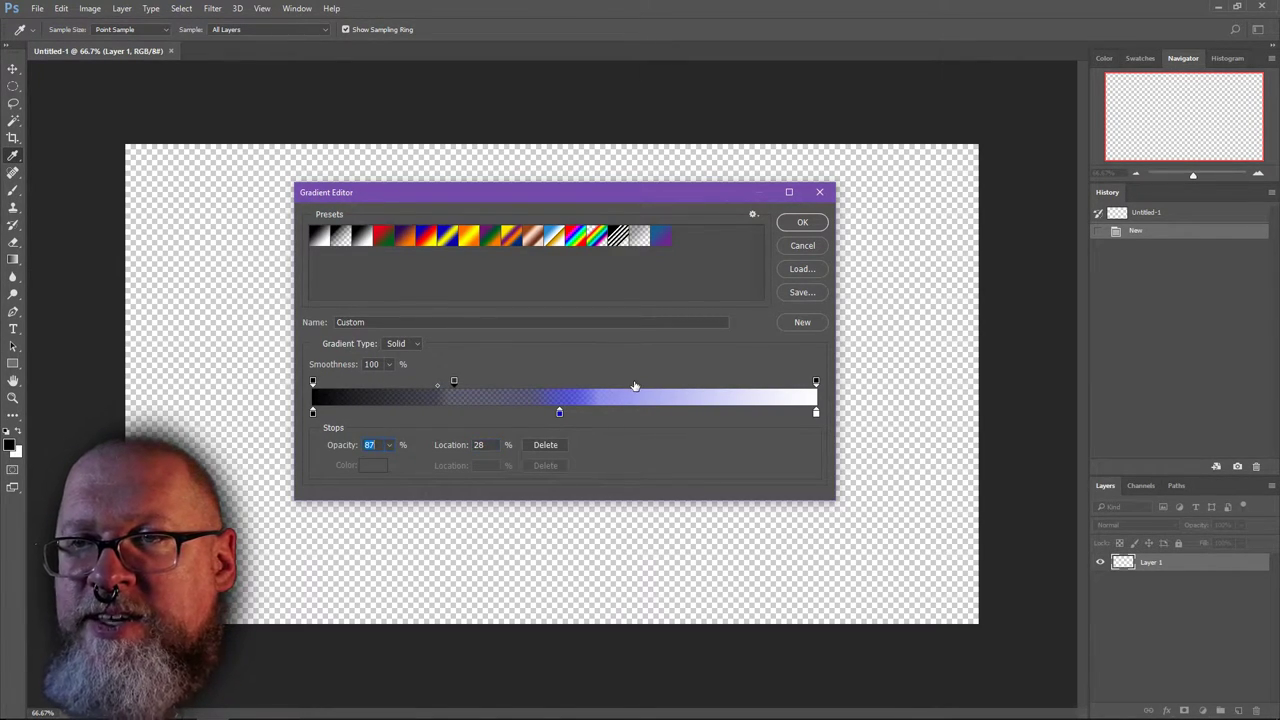
{"action": "left_click_drag", "start_coordinate": [637, 387], "coordinate": [424, 389]}
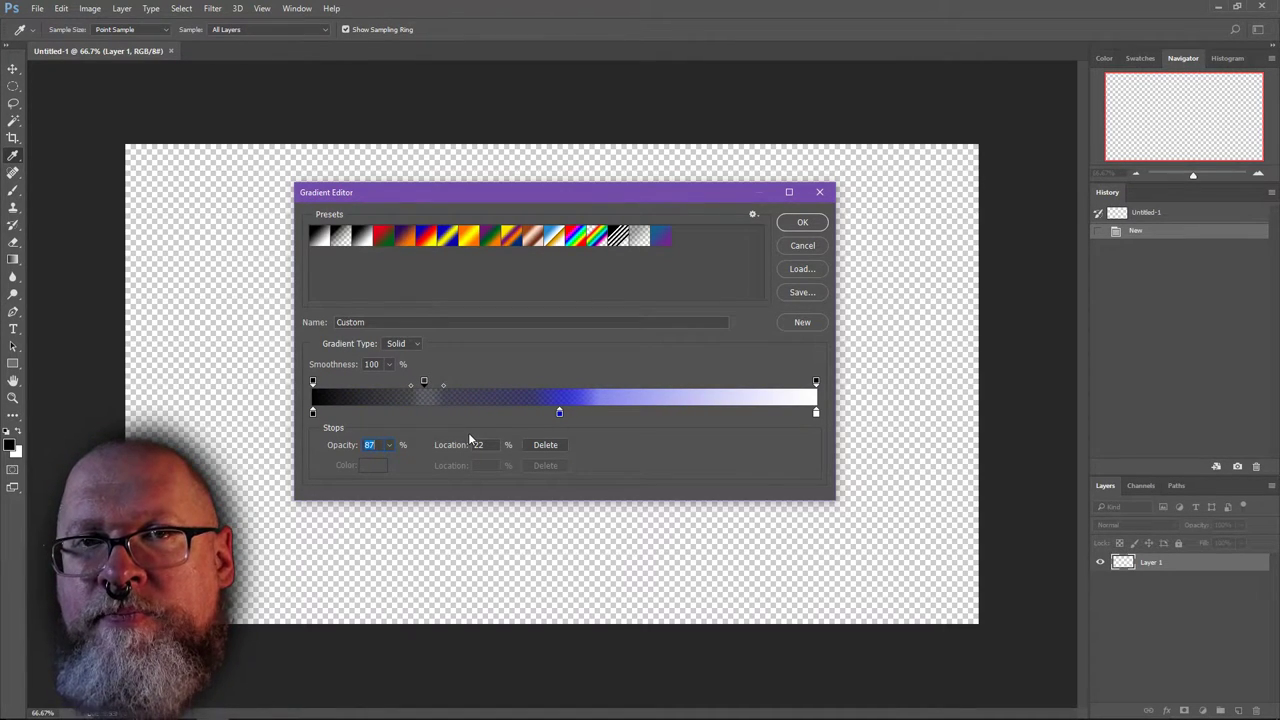
{"action": "left_click_drag", "start_coordinate": [424, 386], "coordinate": [462, 325]}
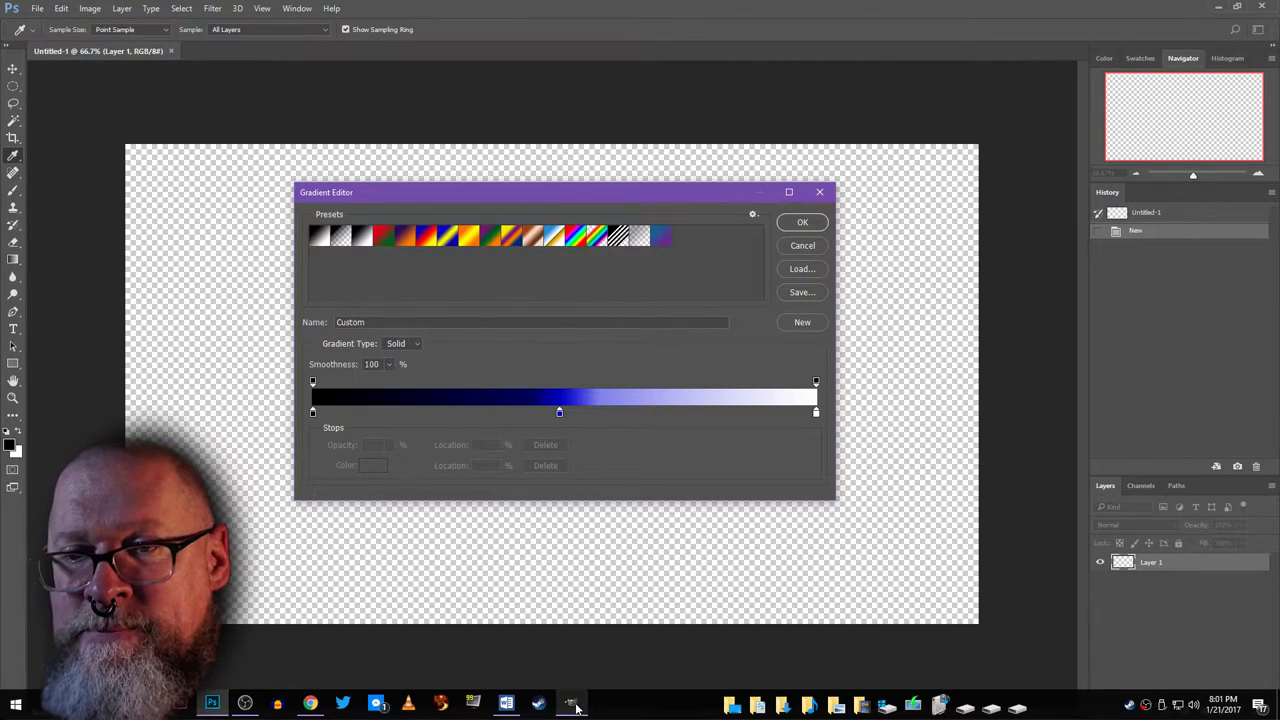
- Back in GIMP, sample the gradient's dark red as the foreground colour
{"action": "left_click", "coordinate": [573, 705]}
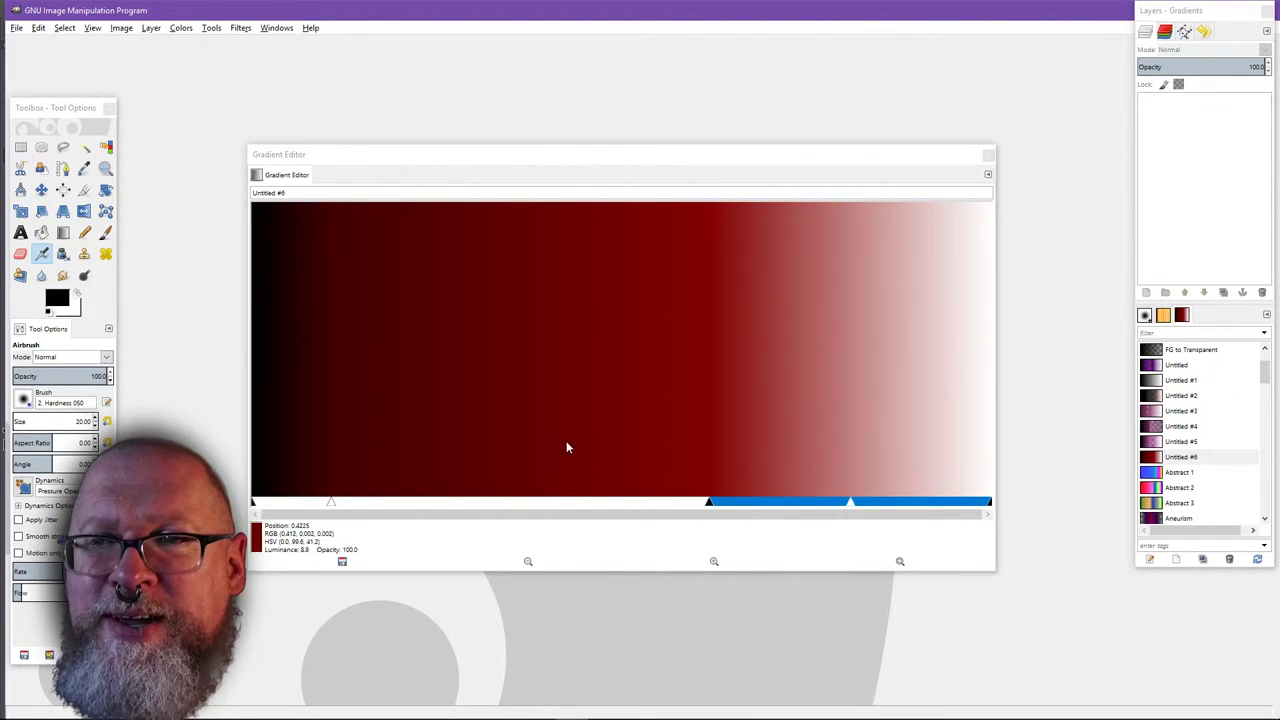
{"action": "left_click", "coordinate": [556, 333]}
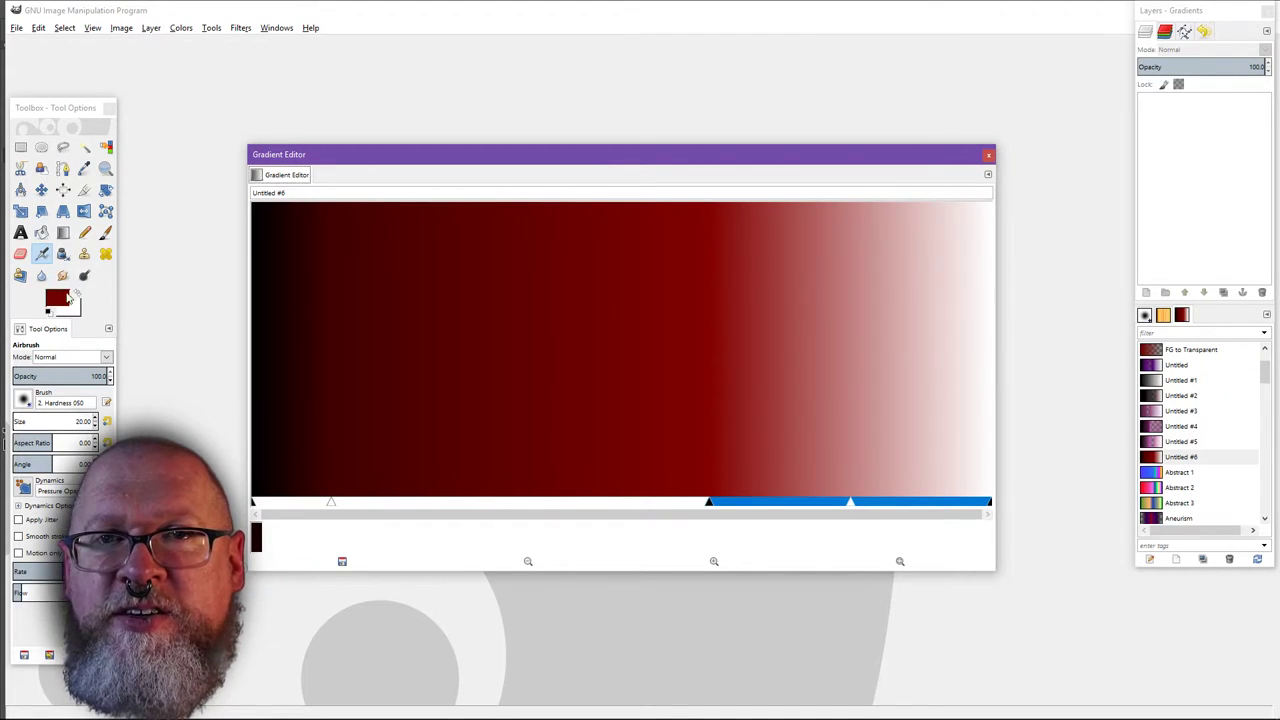
{"action": "left_click", "coordinate": [607, 328]}
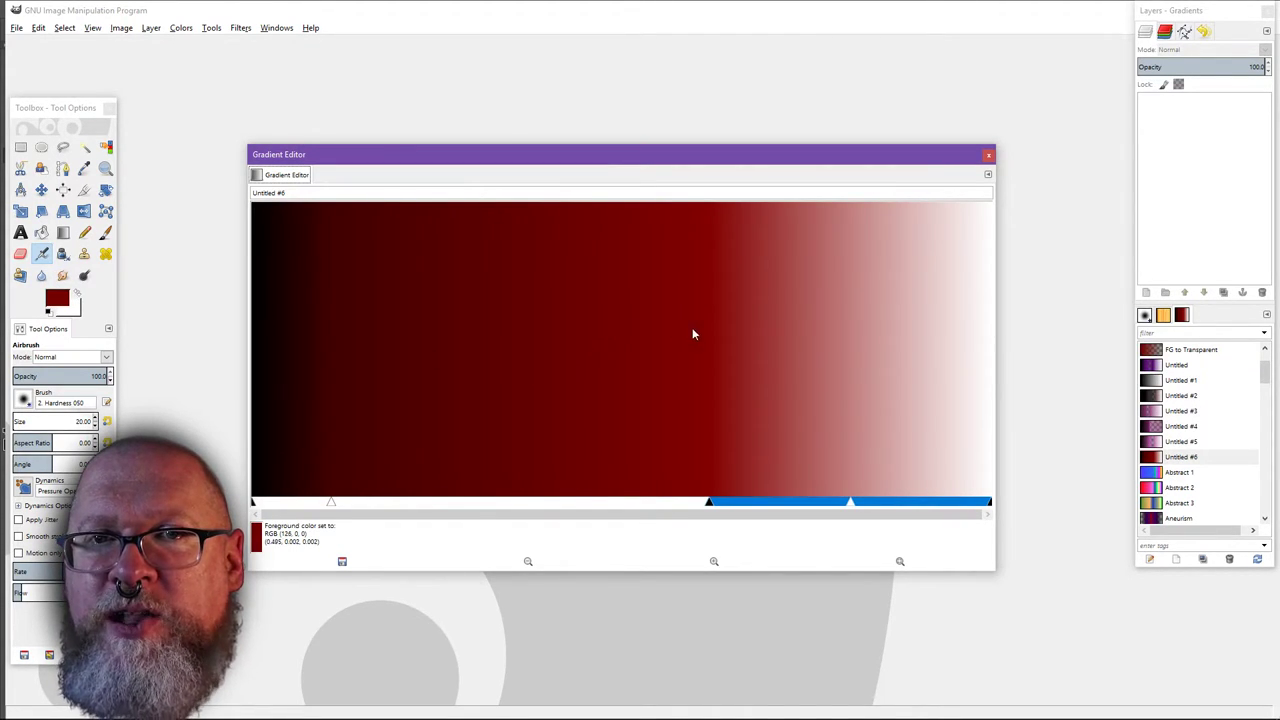
{"action": "left_click_drag", "start_coordinate": [698, 335], "coordinate": [577, 337]}
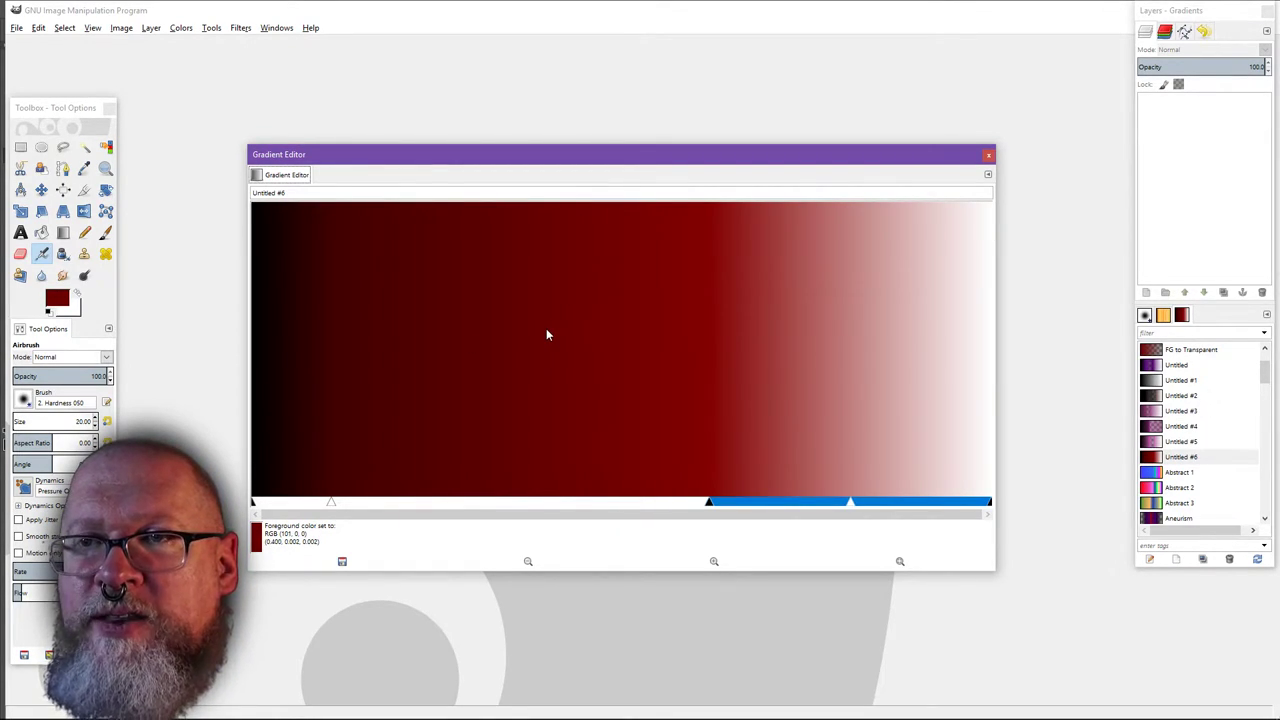
{"action": "left_click_drag", "start_coordinate": [546, 335], "coordinate": [545, 334]}
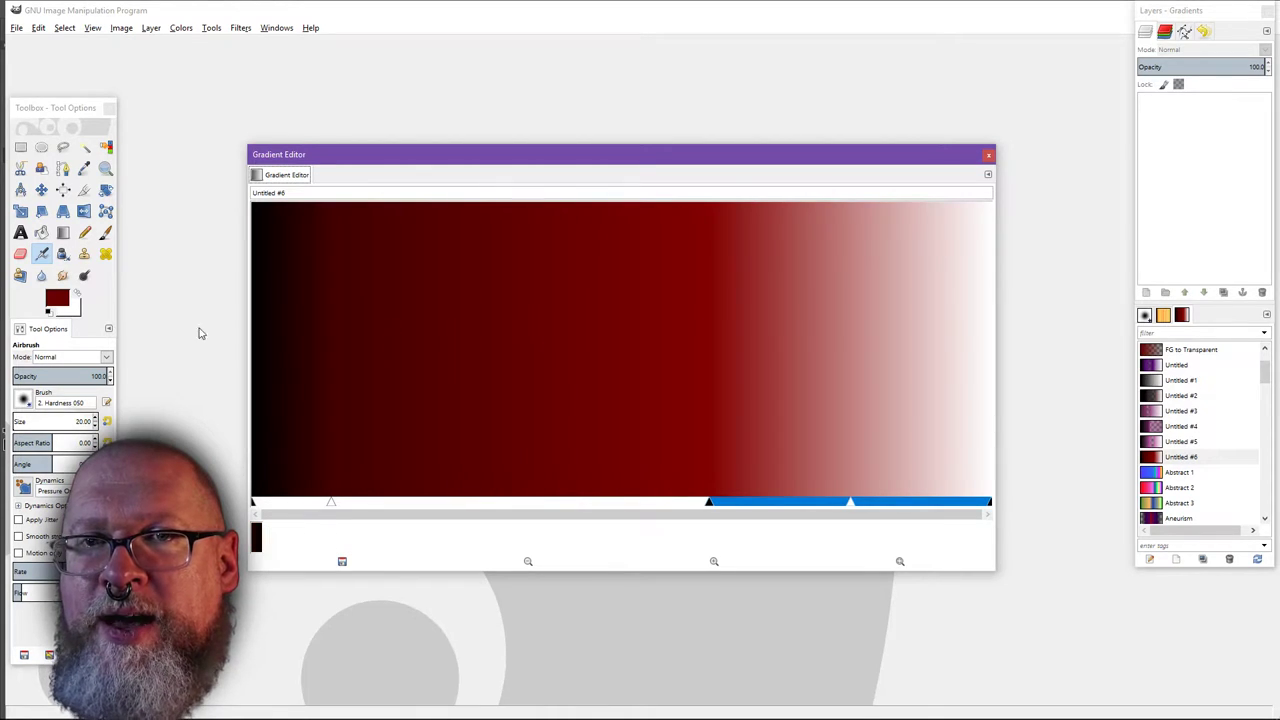
- Drop the dark red foreground onto the gradient and set the black-to-red midpoint near 0.20
{"action": "left_click", "coordinate": [57, 300]}
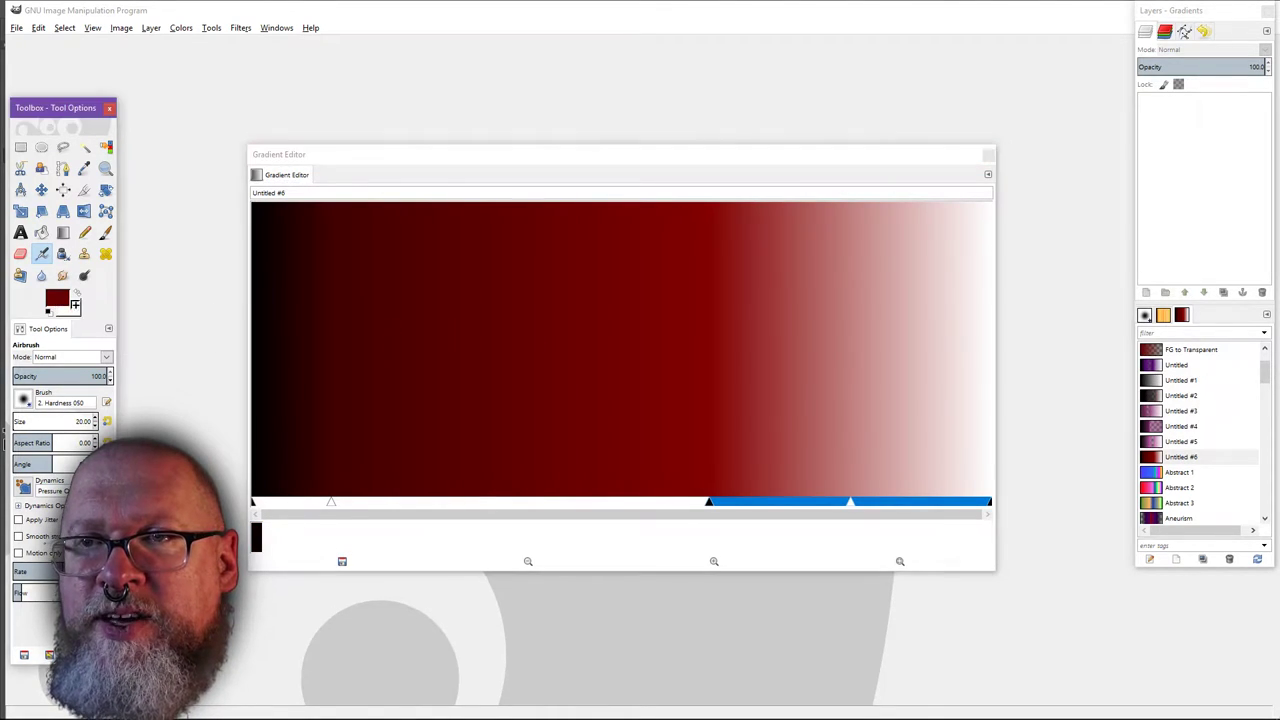
{"action": "left_click_drag", "start_coordinate": [546, 335], "coordinate": [543, 335]}
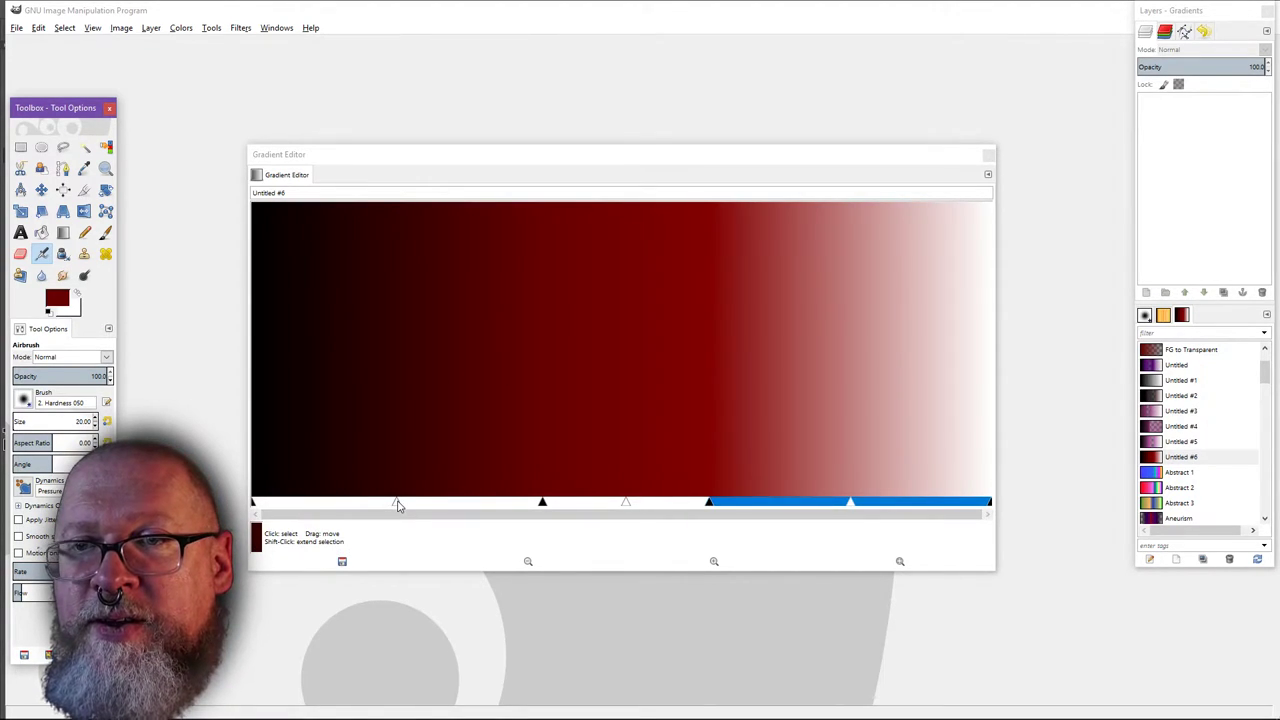
{"action": "mouse_move", "coordinate": [397, 505]}
{"action": "left_mouse_down"}
{"action": "mouse_move", "coordinate": [517, 506]}
{"action": "mouse_move", "coordinate": [298, 510]}
{"action": "mouse_move", "coordinate": [532, 506]}
{"action": "mouse_move", "coordinate": [390, 505]}
{"action": "mouse_move", "coordinate": [403, 505]}
{"action": "left_mouse_up"}
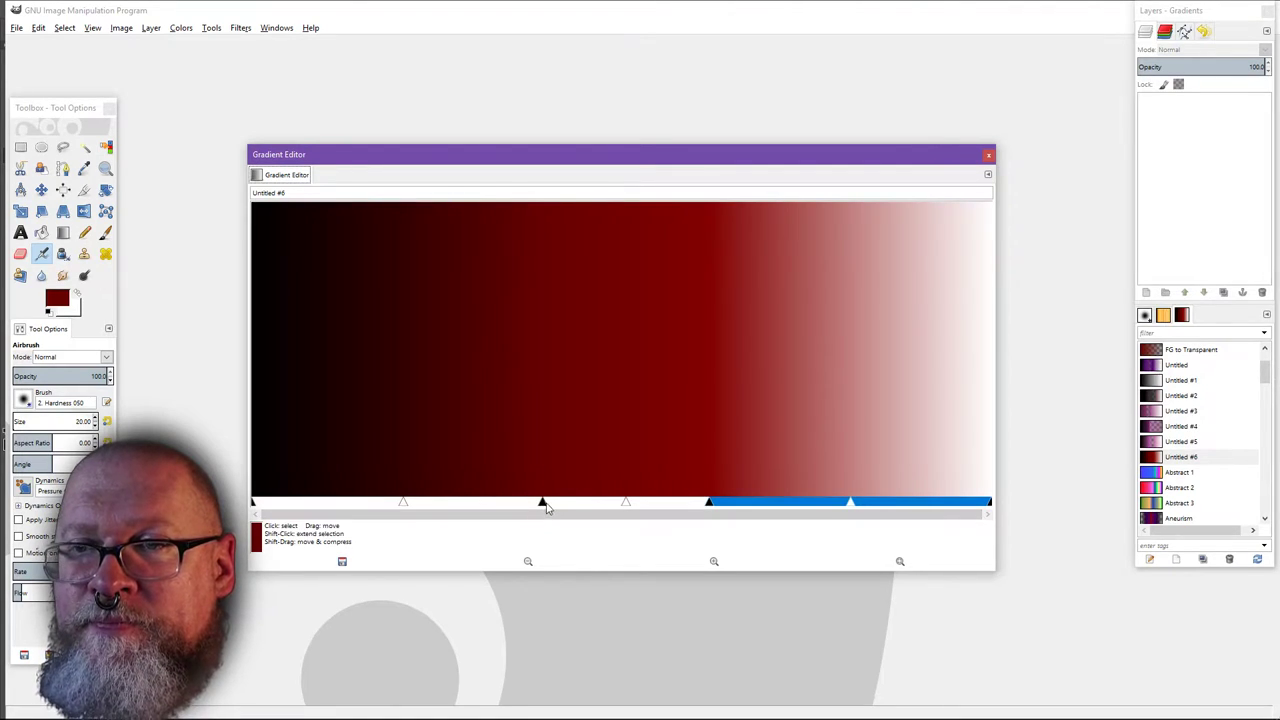
- Move the new black stop slightly to the right
{"action": "left_click", "coordinate": [583, 509]}
{"action": "left_click", "coordinate": [521, 507]}
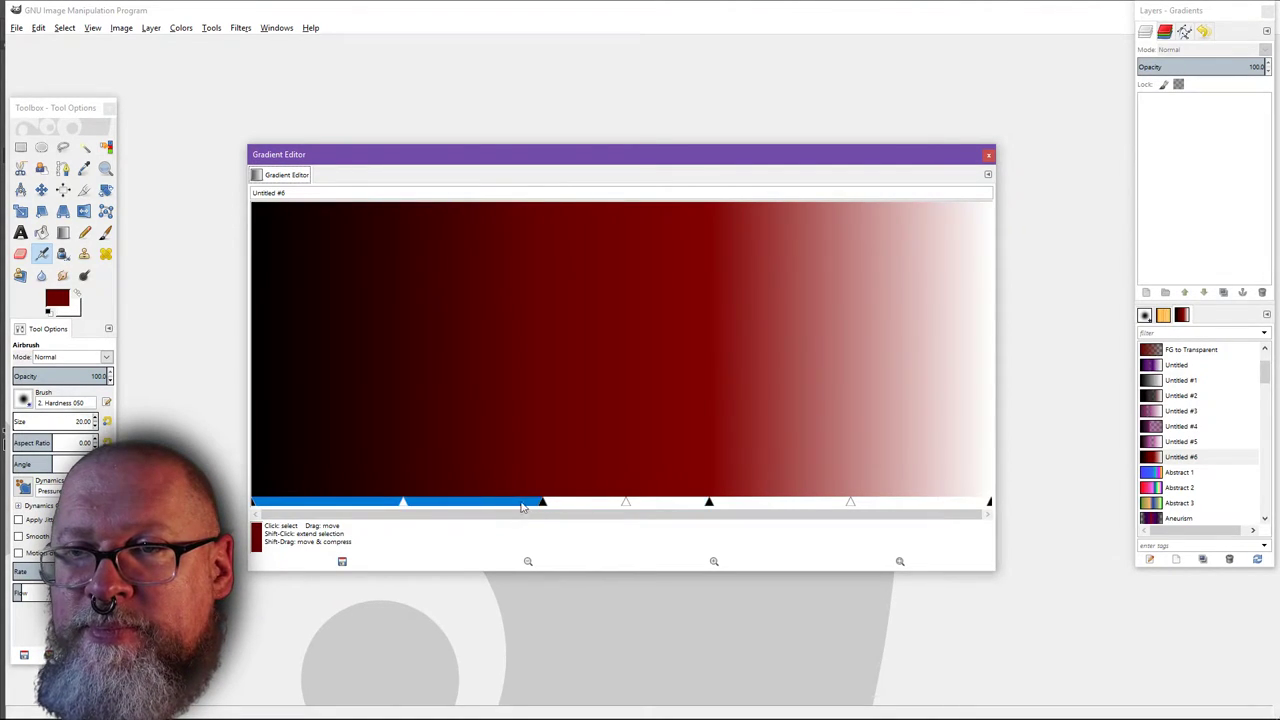
{"action": "left_click", "coordinate": [587, 504]}
{"action": "left_click", "coordinate": [475, 501]}
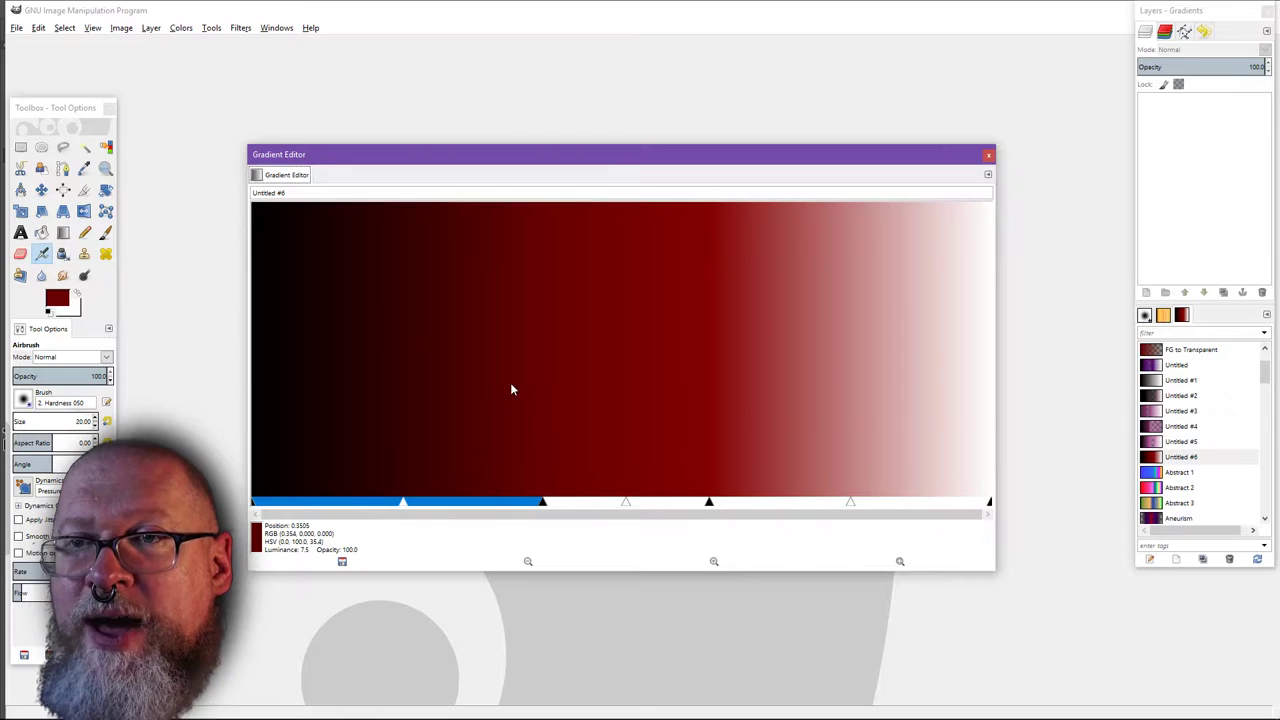
{"action": "left_click_drag", "start_coordinate": [543, 503], "coordinate": [568, 505]}
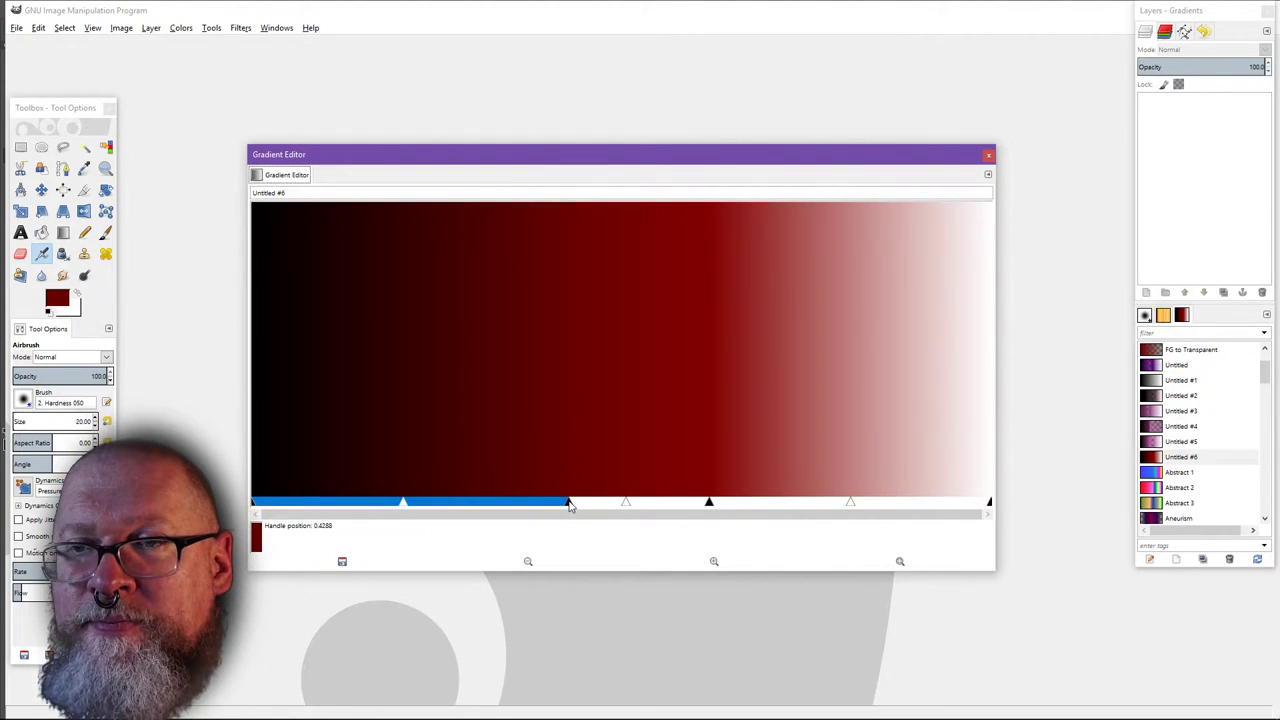
- Drop the foreground colour onto the gradient as another stop near 0.32, selecting the narrow segment
{"action": "left_click", "coordinate": [57, 298]}
{"action": "left_click_drag", "start_coordinate": [57, 298], "coordinate": [489, 354]}
{"action": "left_click", "coordinate": [525, 509]}
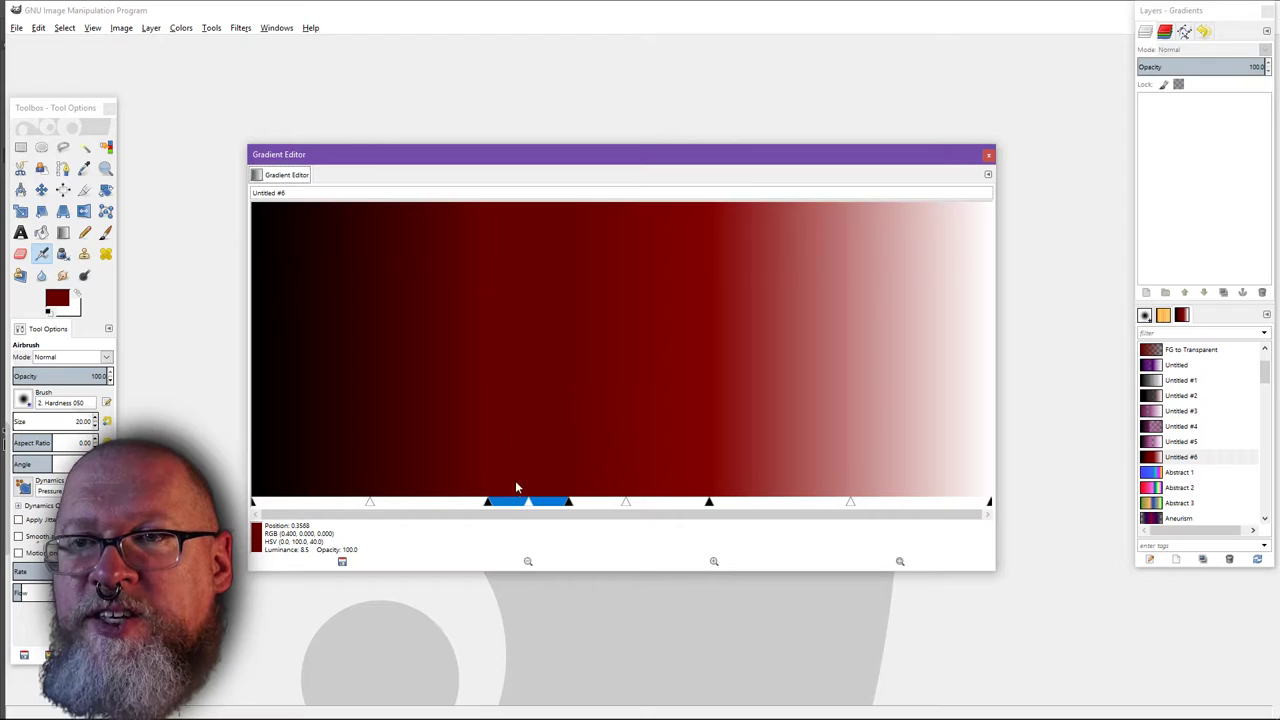
- Load the narrow segment's end colours from the adjoining endpoints of its left and right neighbours
{"action": "right_click", "coordinate": [510, 505]}
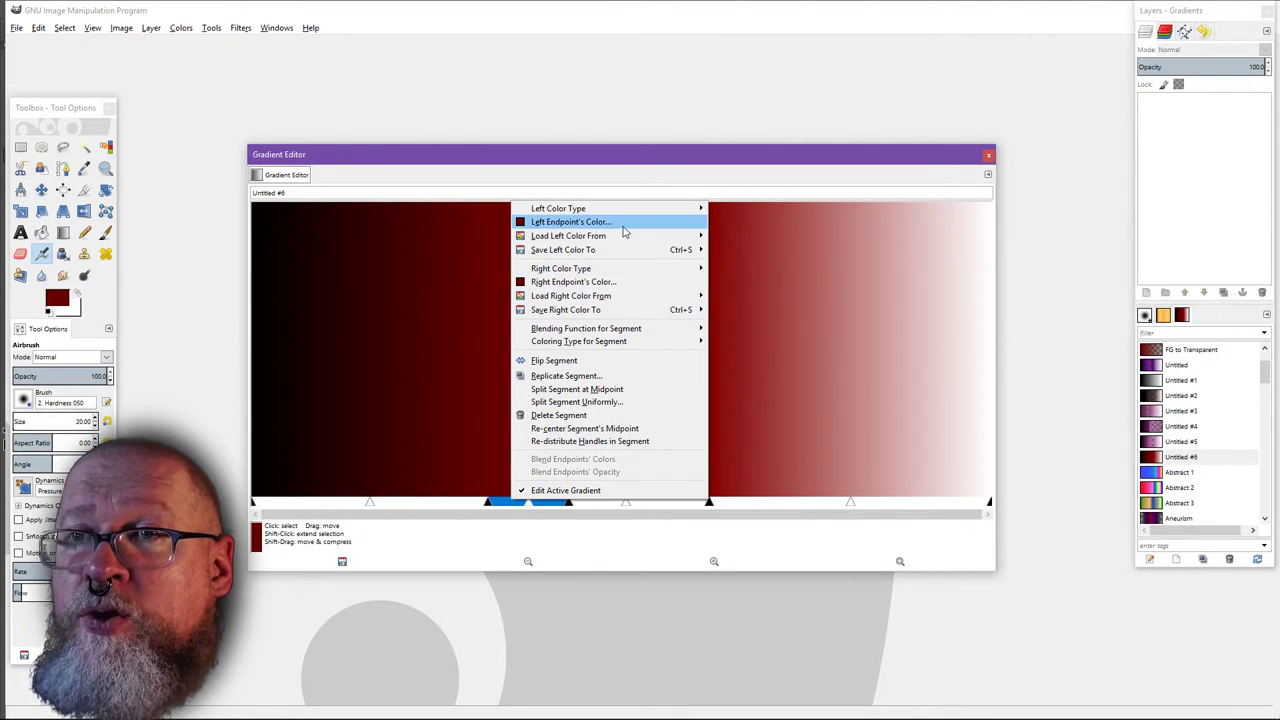
{"action": "mouse_move", "coordinate": [658, 238]}
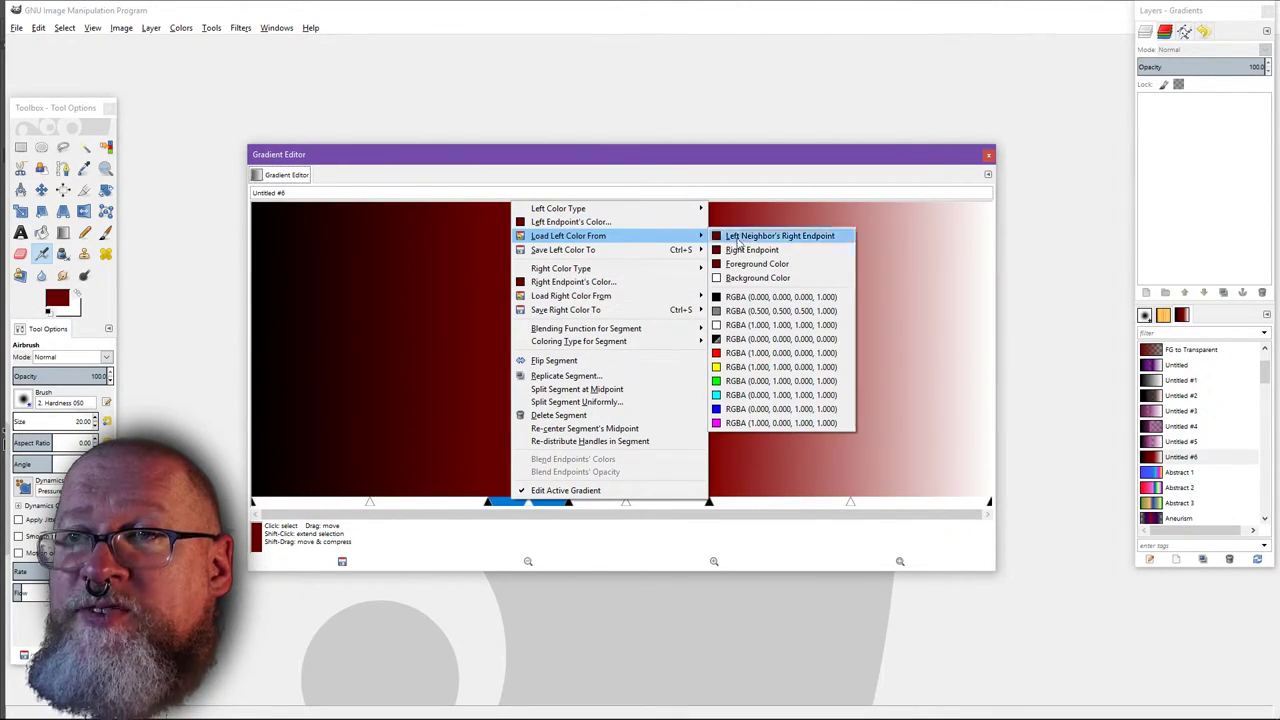
{"action": "left_click", "coordinate": [770, 237]}
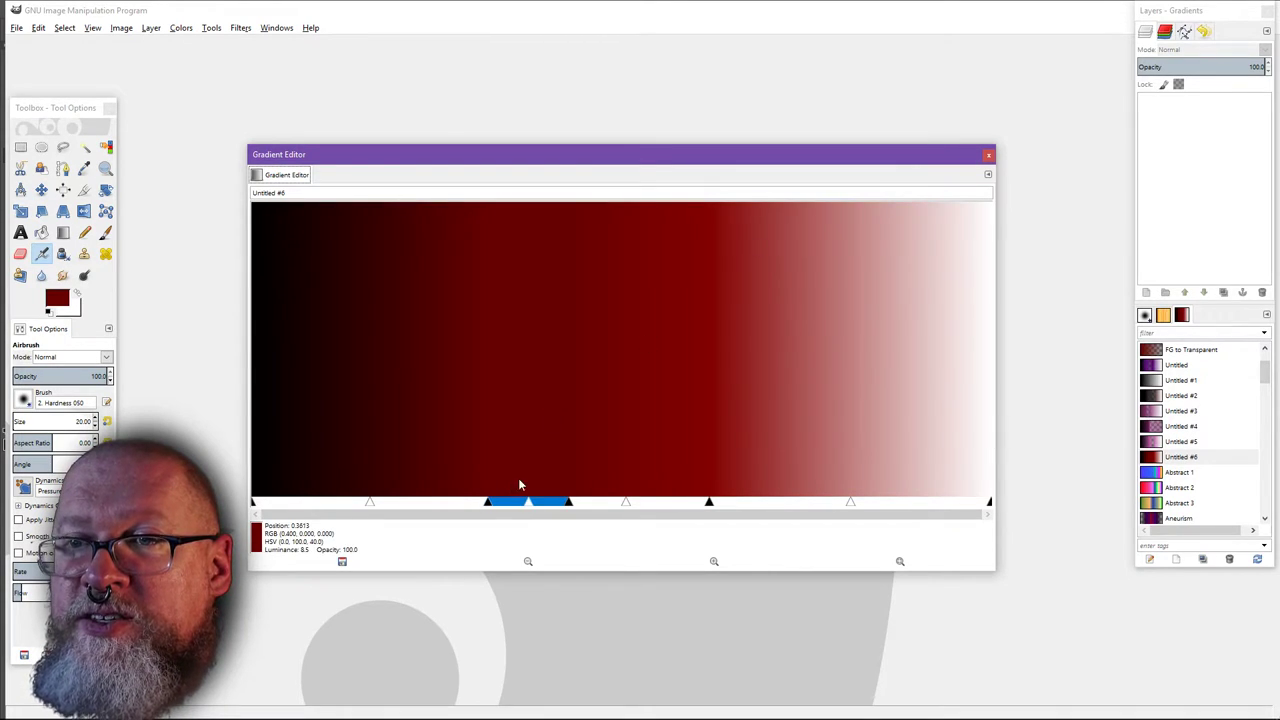
{"action": "right_click", "coordinate": [549, 455]}
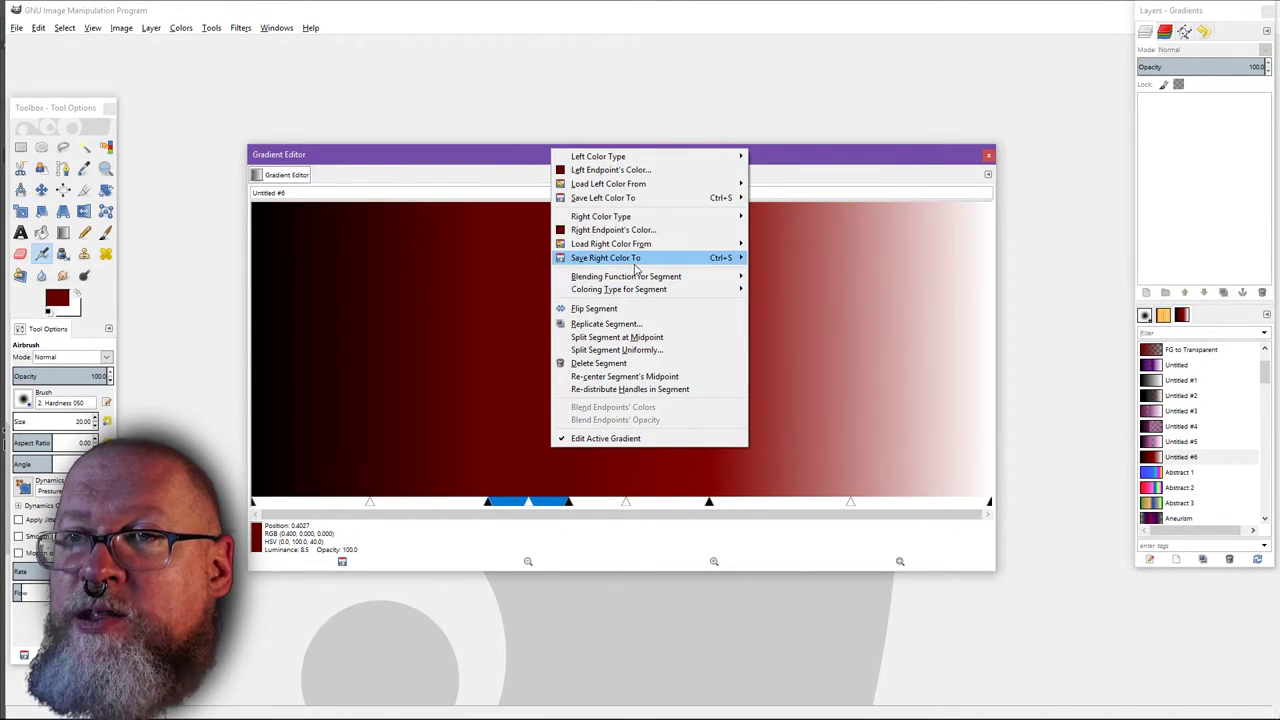
{"action": "mouse_move", "coordinate": [723, 246]}
{"action": "left_click", "coordinate": [790, 244]}
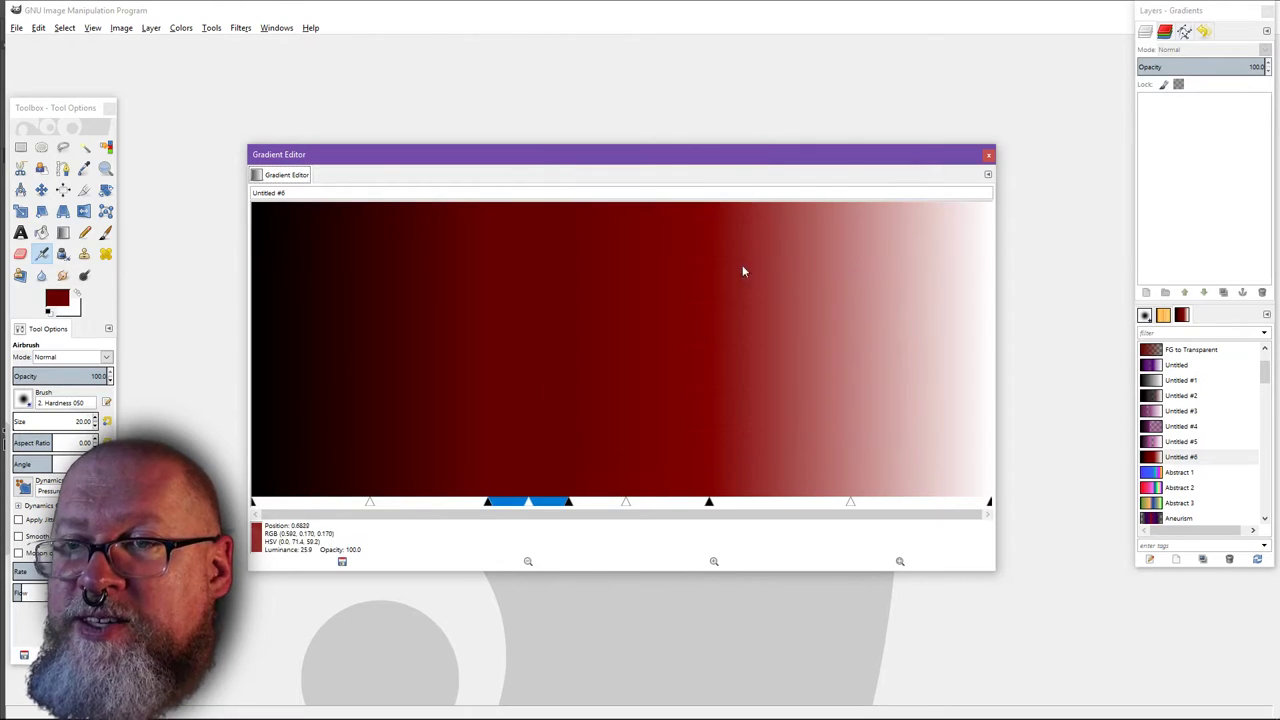
- Set the narrow segment's left endpoint colour alpha to 0
{"action": "right_click", "coordinate": [543, 412]}
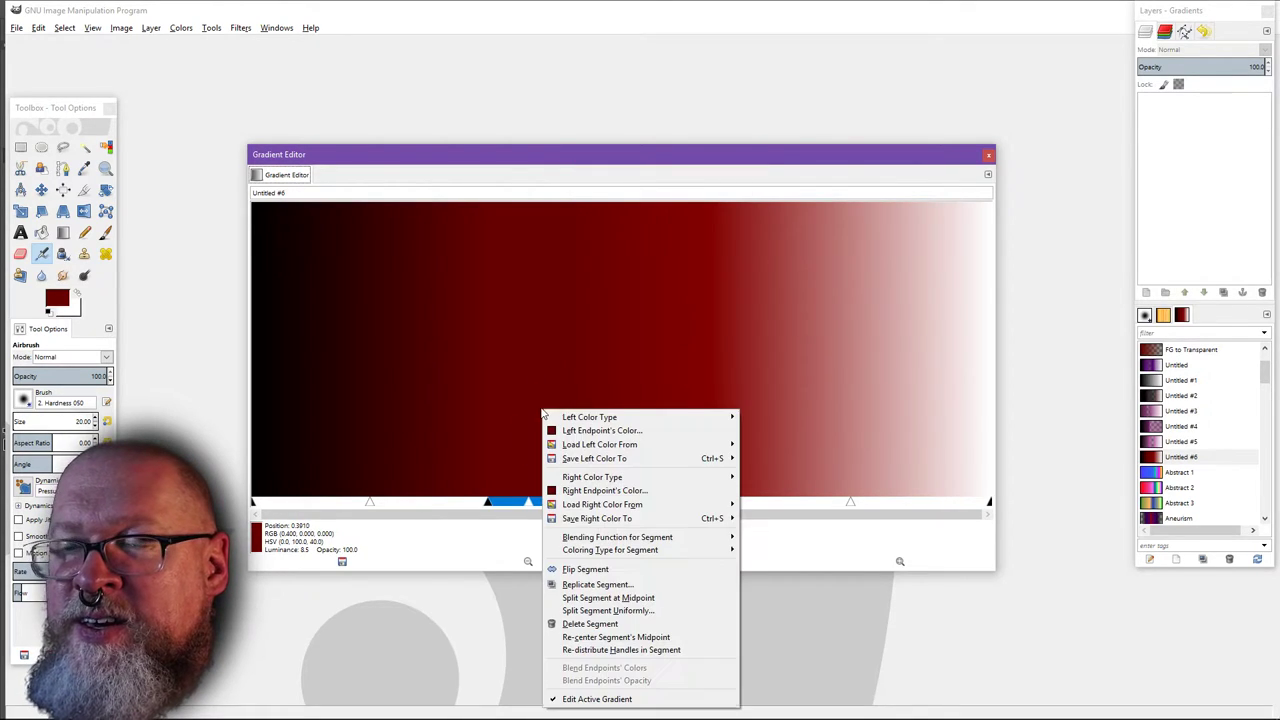
{"action": "left_click", "coordinate": [596, 432]}
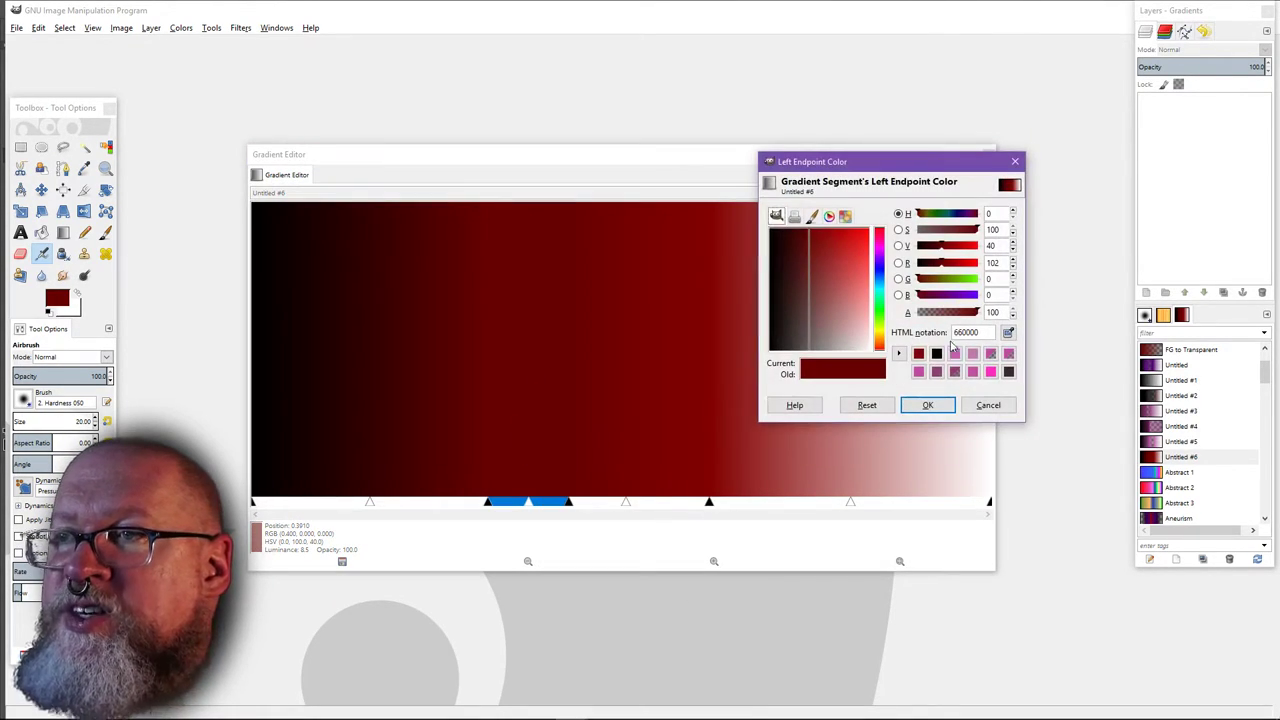
{"action": "left_click_drag", "start_coordinate": [950, 313], "coordinate": [878, 325]}
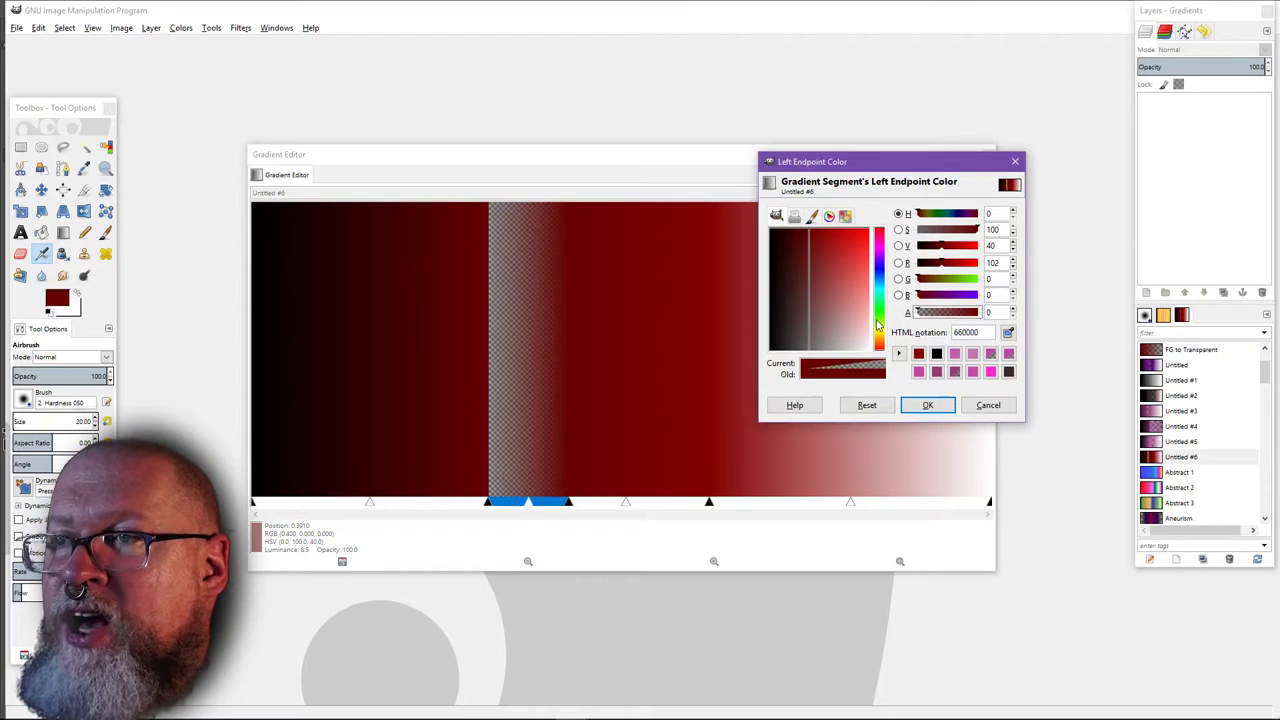
{"action": "left_click", "coordinate": [930, 409]}
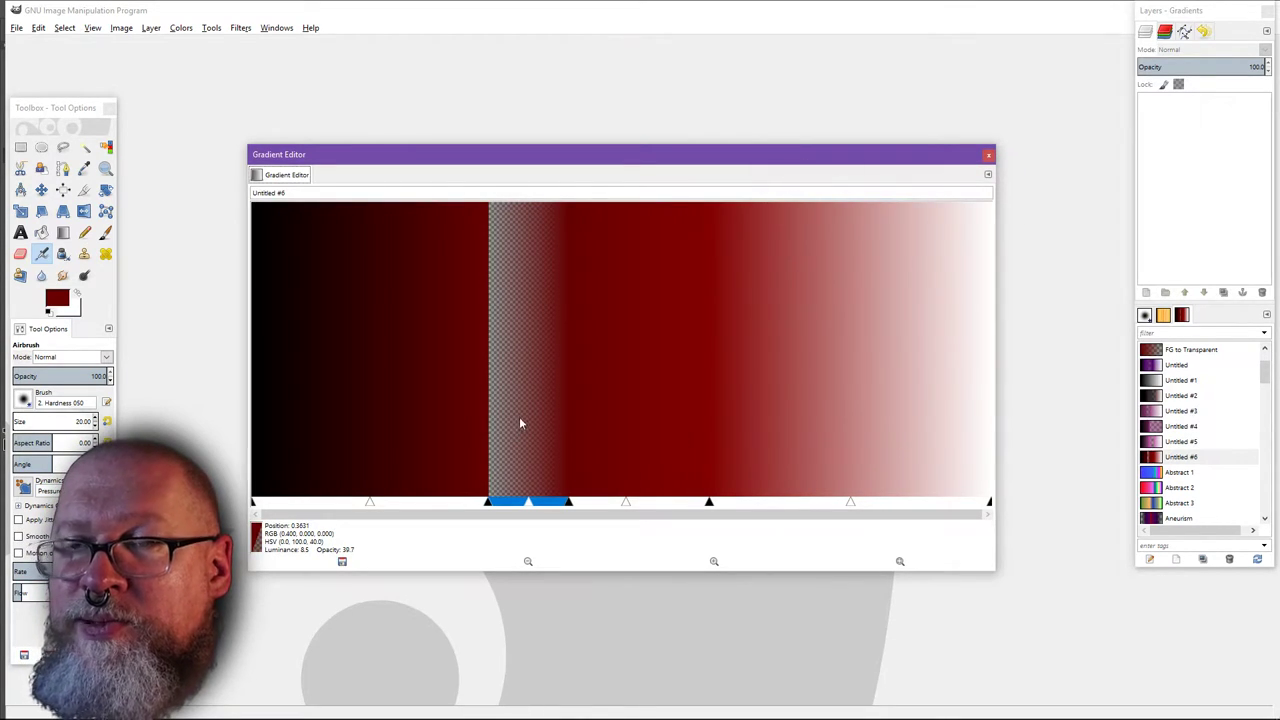
- Set the narrow segment's right endpoint colour alpha to 0 as well
{"action": "right_click", "coordinate": [515, 343]}
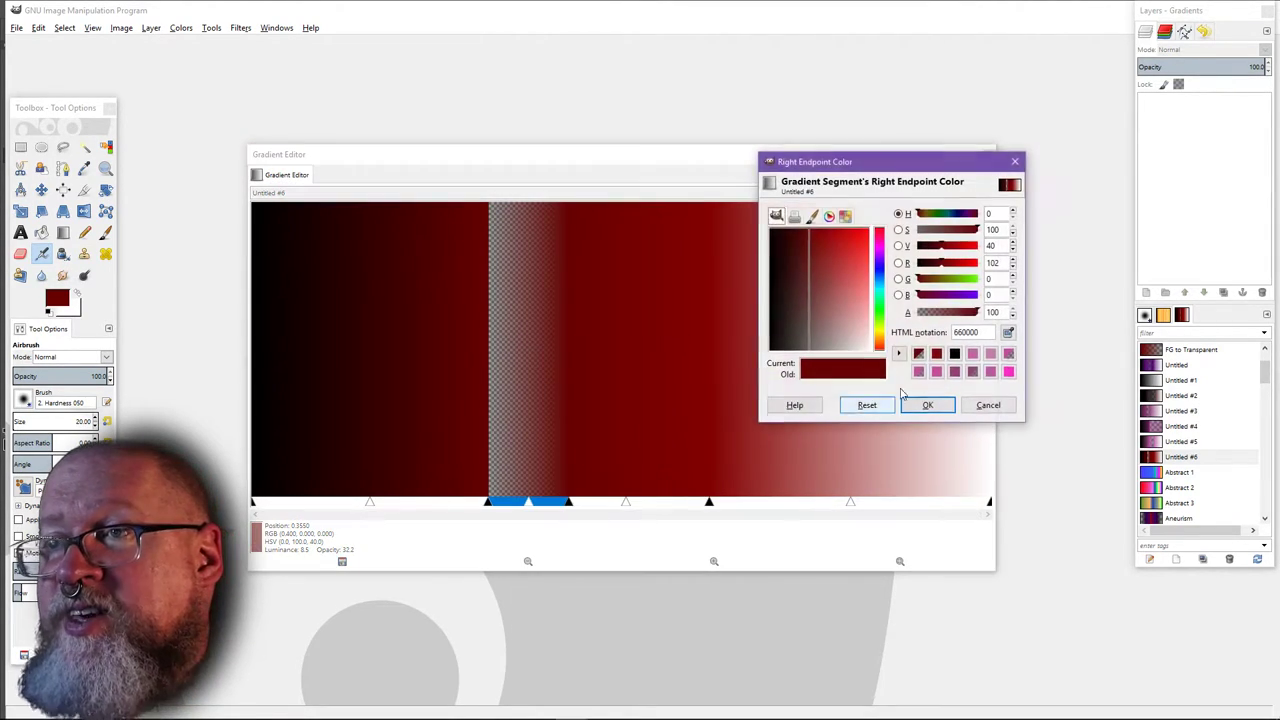
{"action": "left_click_drag", "start_coordinate": [958, 313], "coordinate": [870, 319]}
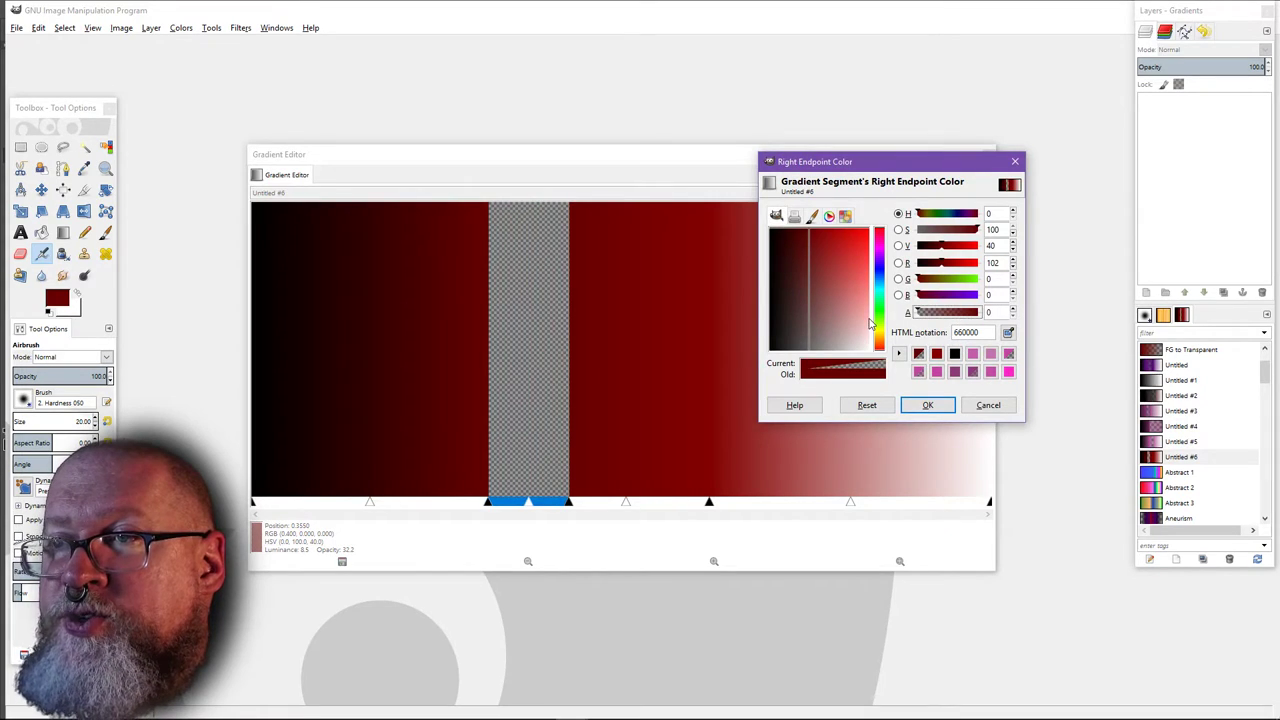
{"action": "left_click", "coordinate": [928, 403]}
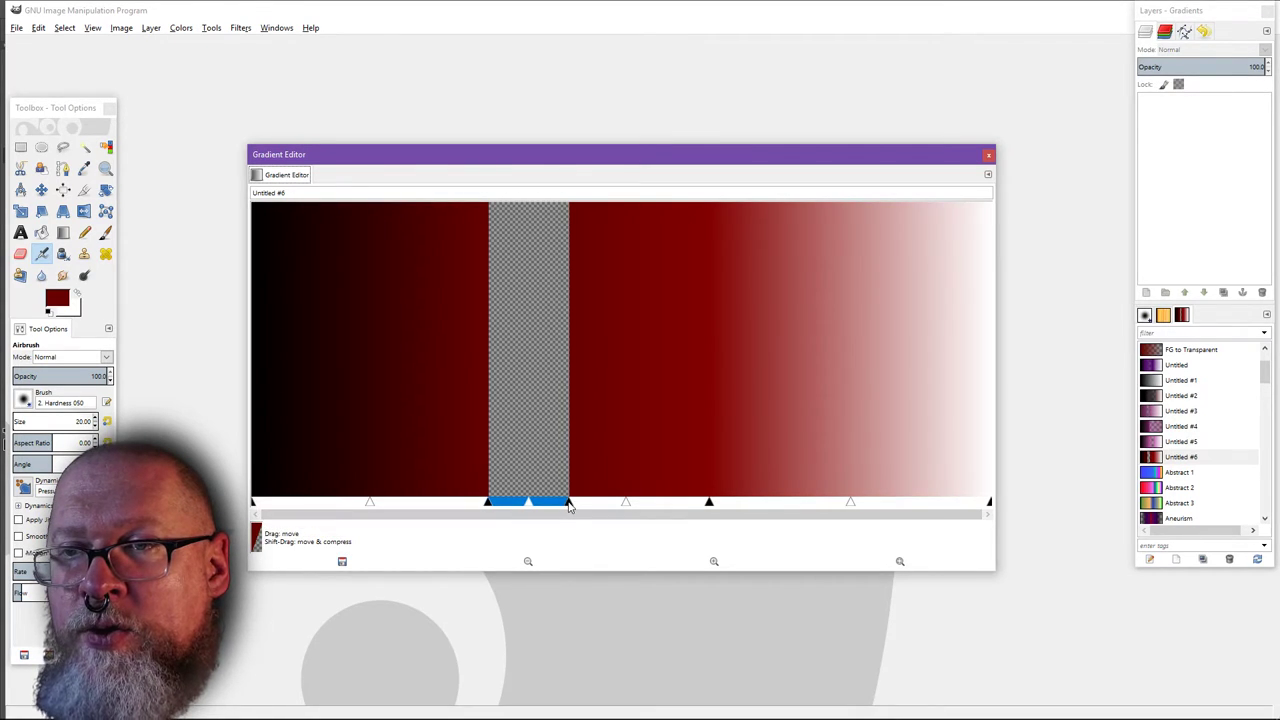
- Nudge the transparent gap's right edge and midpoint, then split the segment at its midpoint
{"action": "left_click_drag", "start_coordinate": [569, 502], "coordinate": [583, 505]}
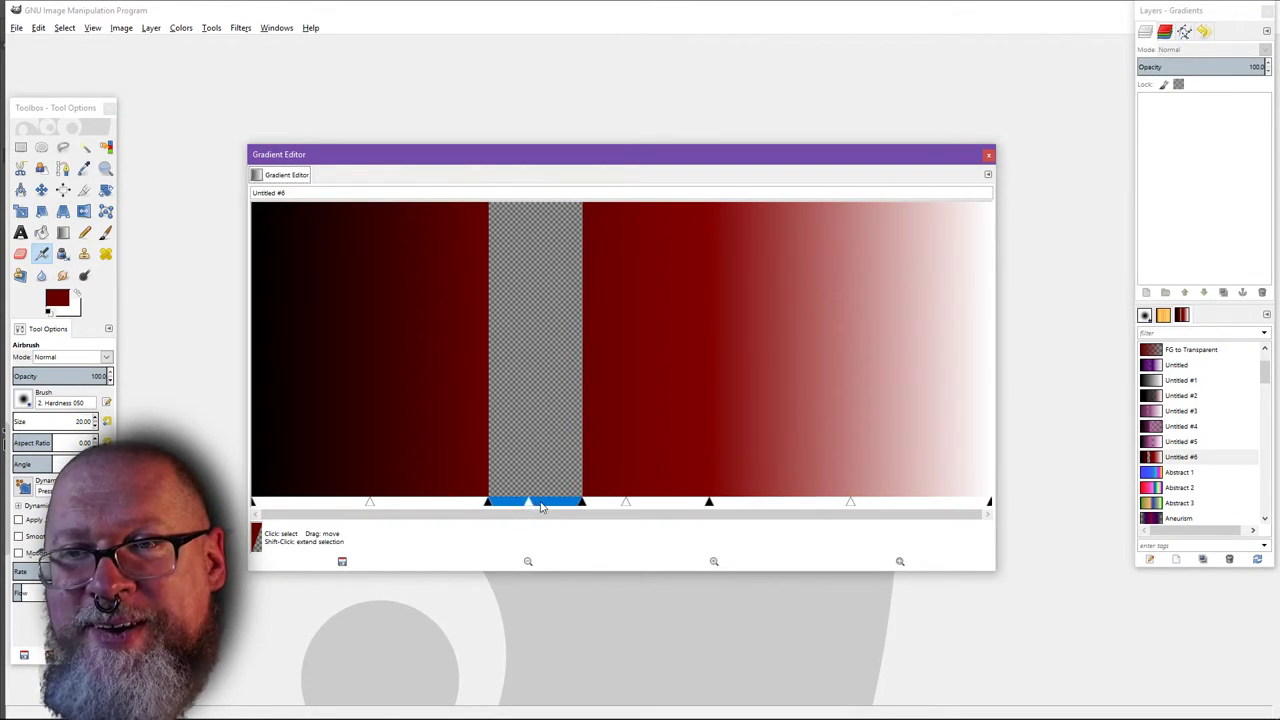
{"action": "left_click", "coordinate": [537, 505]}
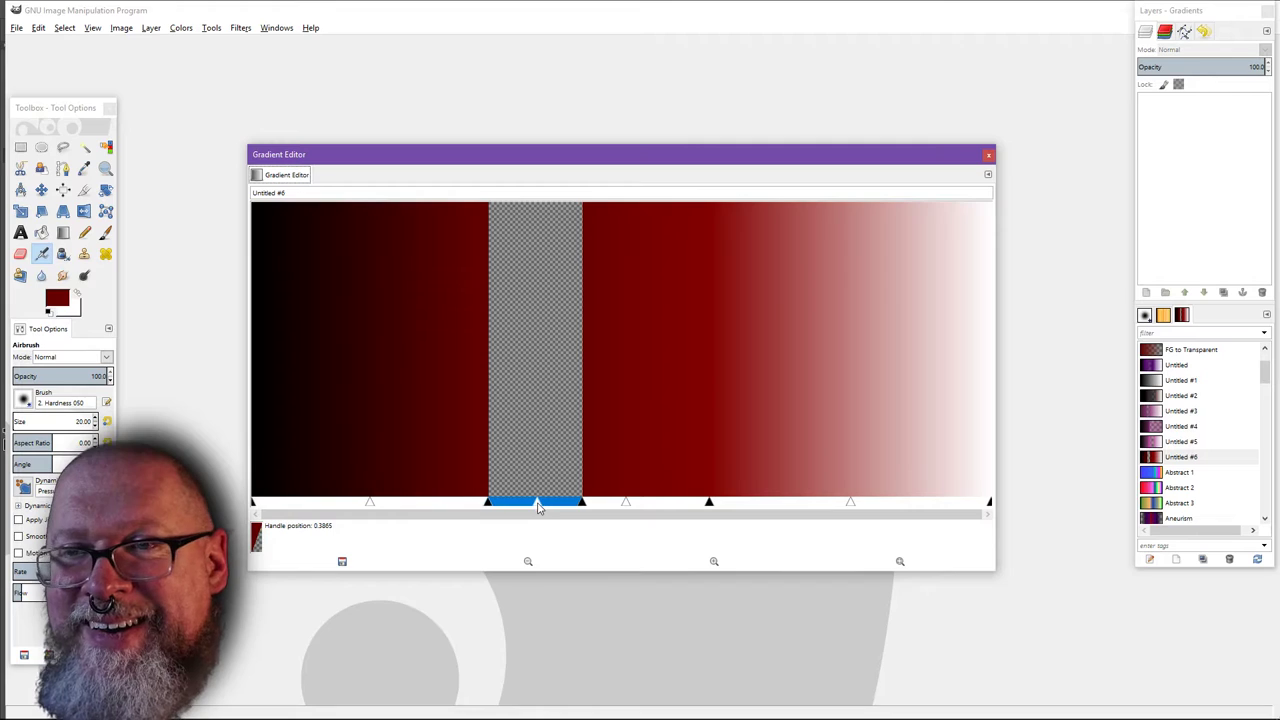
{"action": "right_click", "coordinate": [530, 377]}
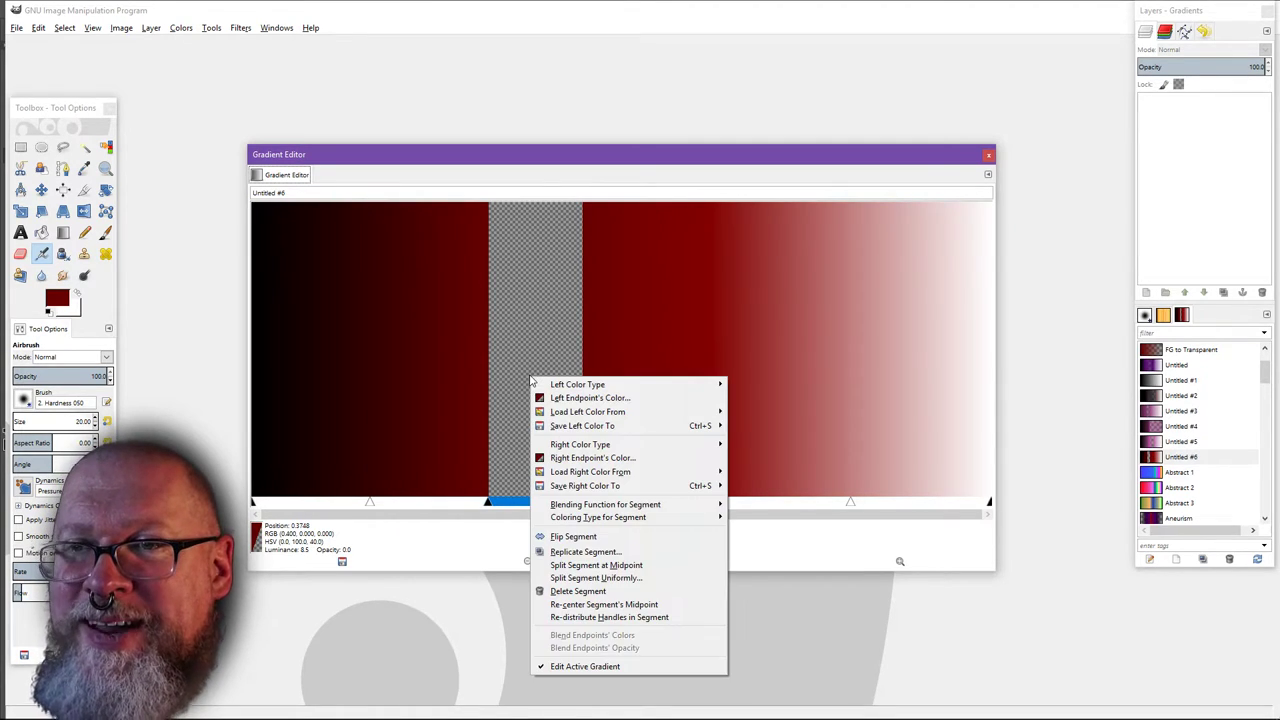
{"action": "left_click", "coordinate": [576, 566]}
- Make the right transparent half load its right colour from the neighbouring dark red endpoint
{"action": "left_click", "coordinate": [595, 509]}
{"action": "left_click", "coordinate": [565, 508]}
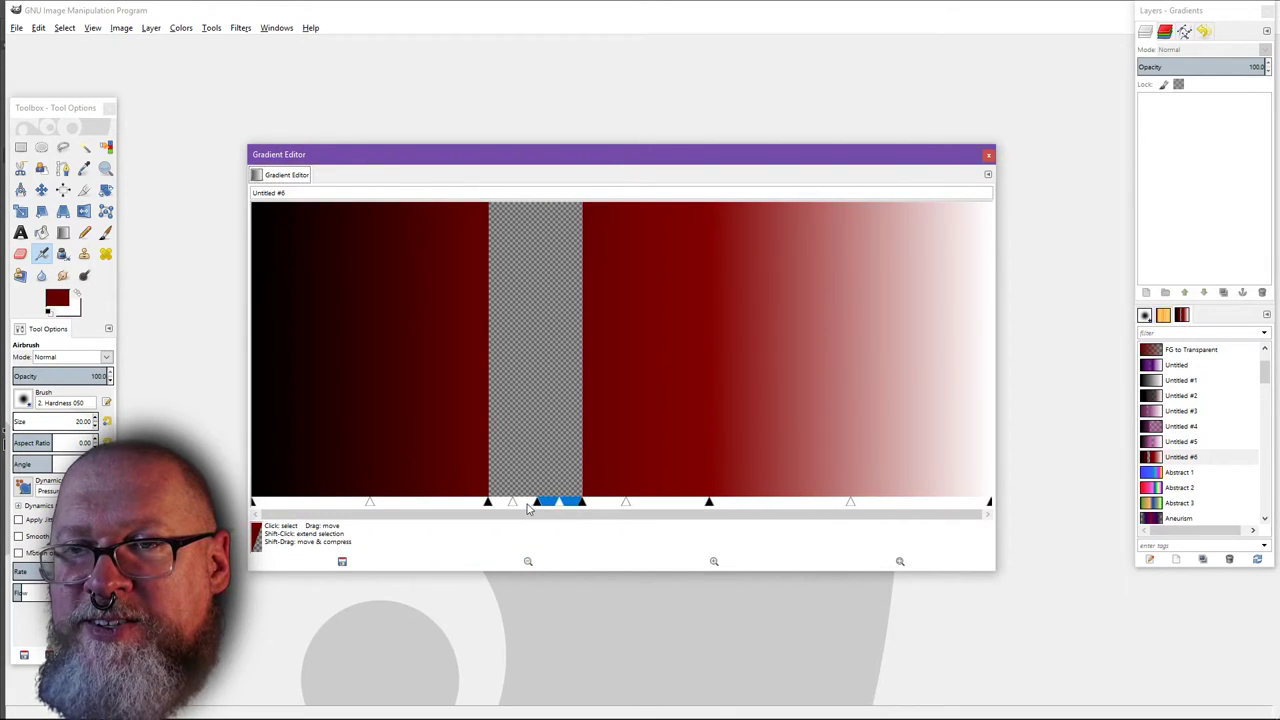
{"action": "left_click", "coordinate": [500, 505]}
{"action": "left_click", "coordinate": [568, 506]}
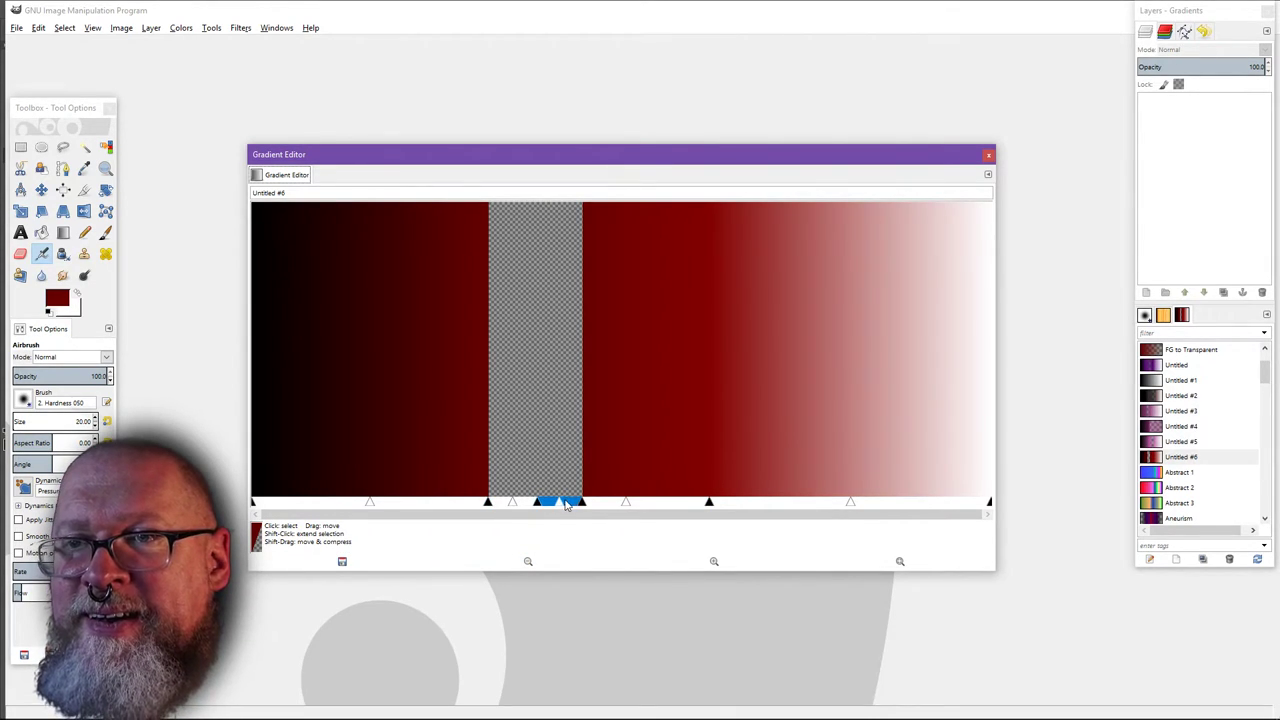
{"action": "right_click", "coordinate": [565, 355]}
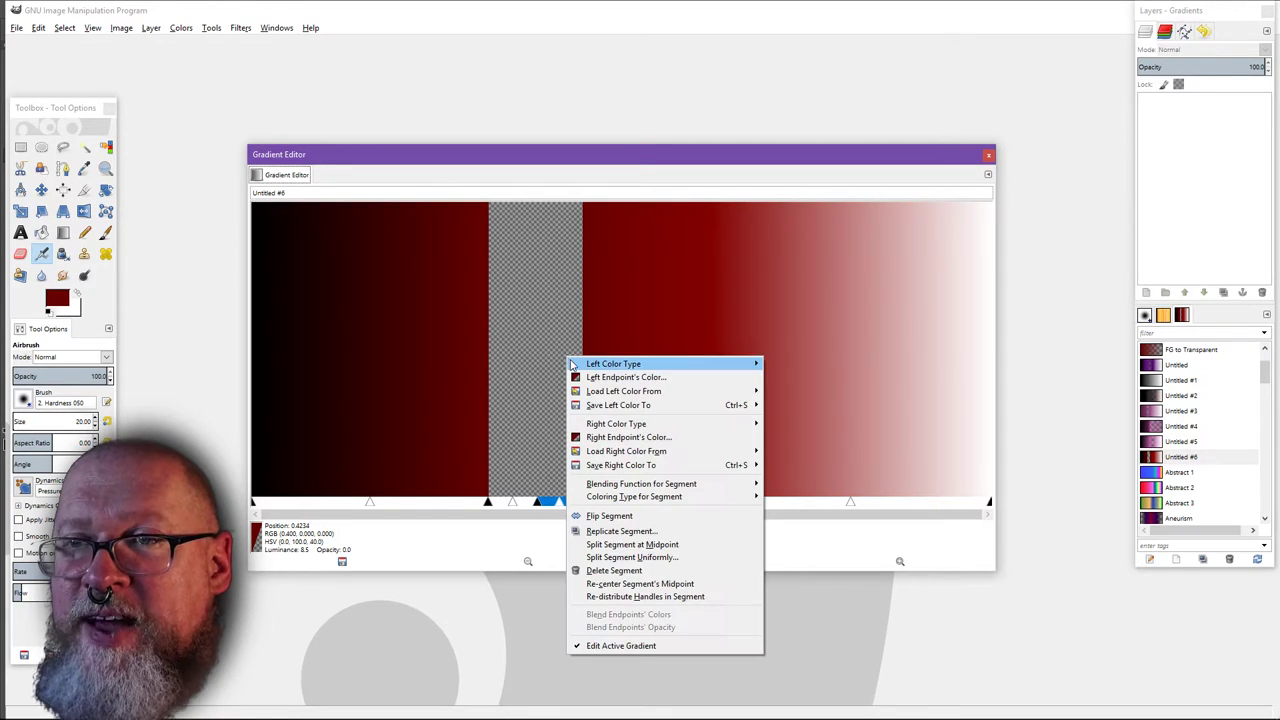
{"action": "mouse_move", "coordinate": [652, 391]}
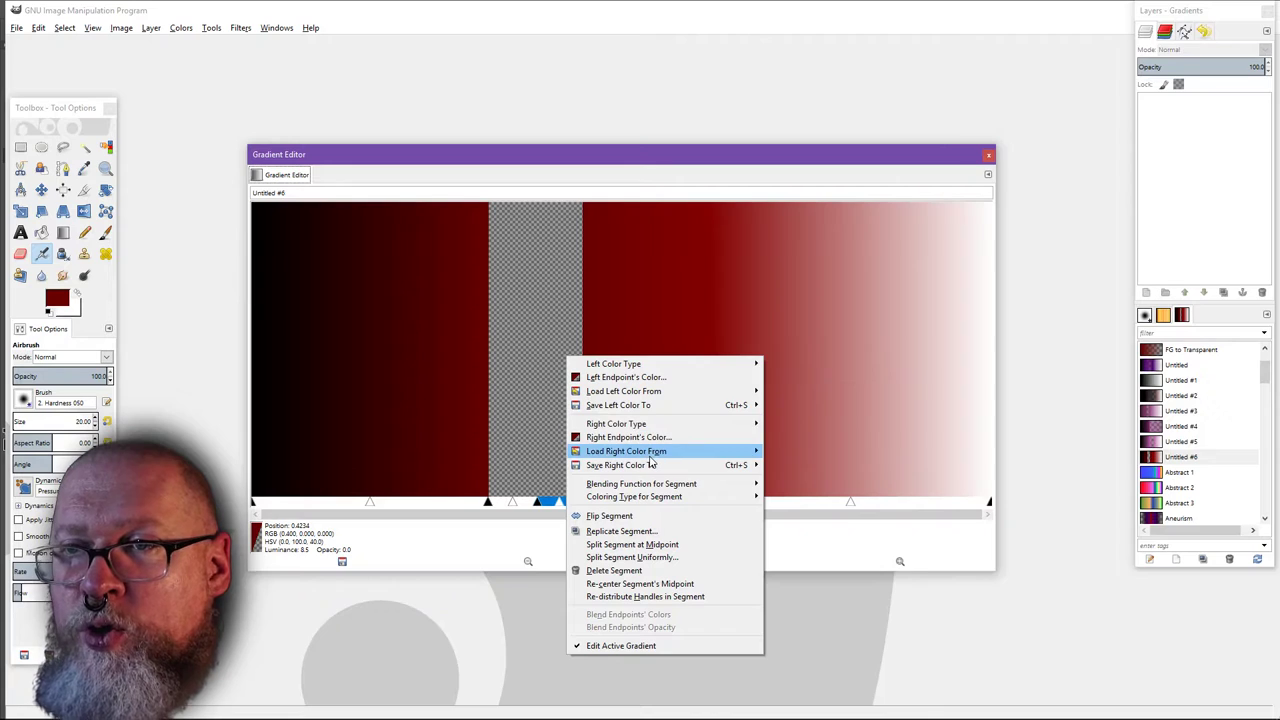
{"action": "mouse_move", "coordinate": [653, 460]}
{"action": "left_click", "coordinate": [799, 452]}
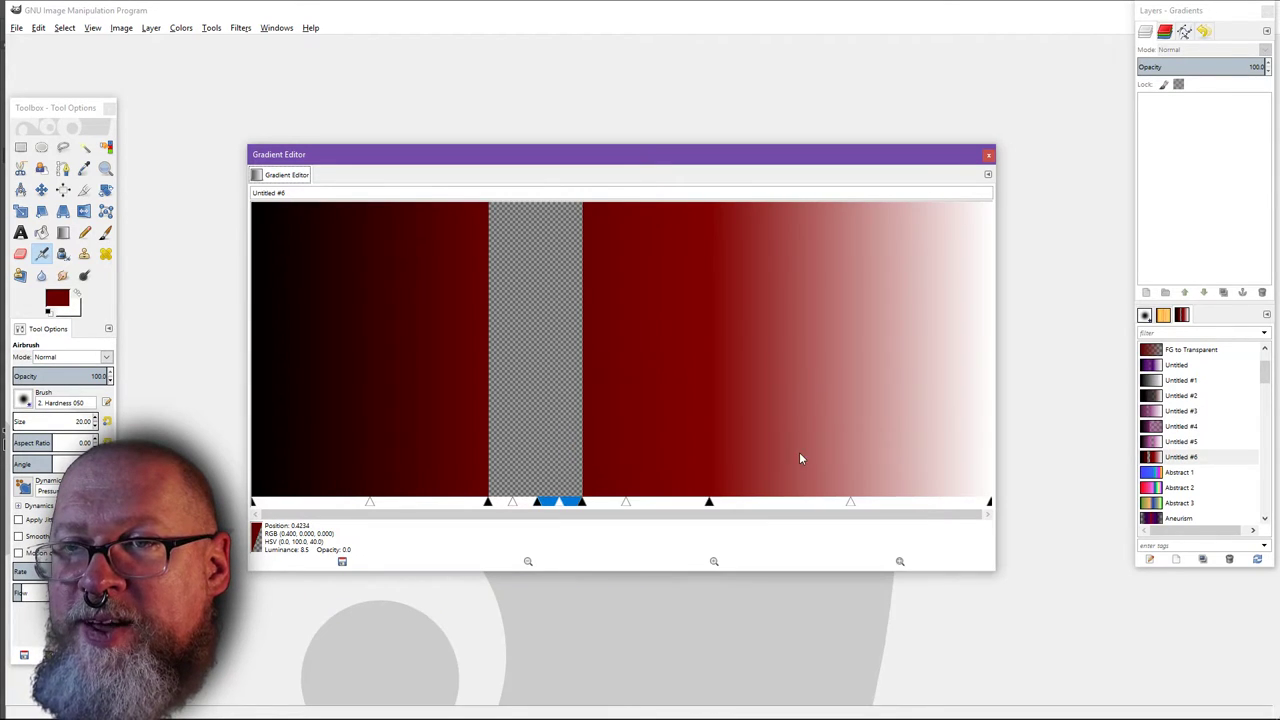
- Make the left transparent half load its left colour from the neighbouring dark red endpoint
{"action": "left_click", "coordinate": [502, 506]}
{"action": "right_click", "coordinate": [509, 391]}
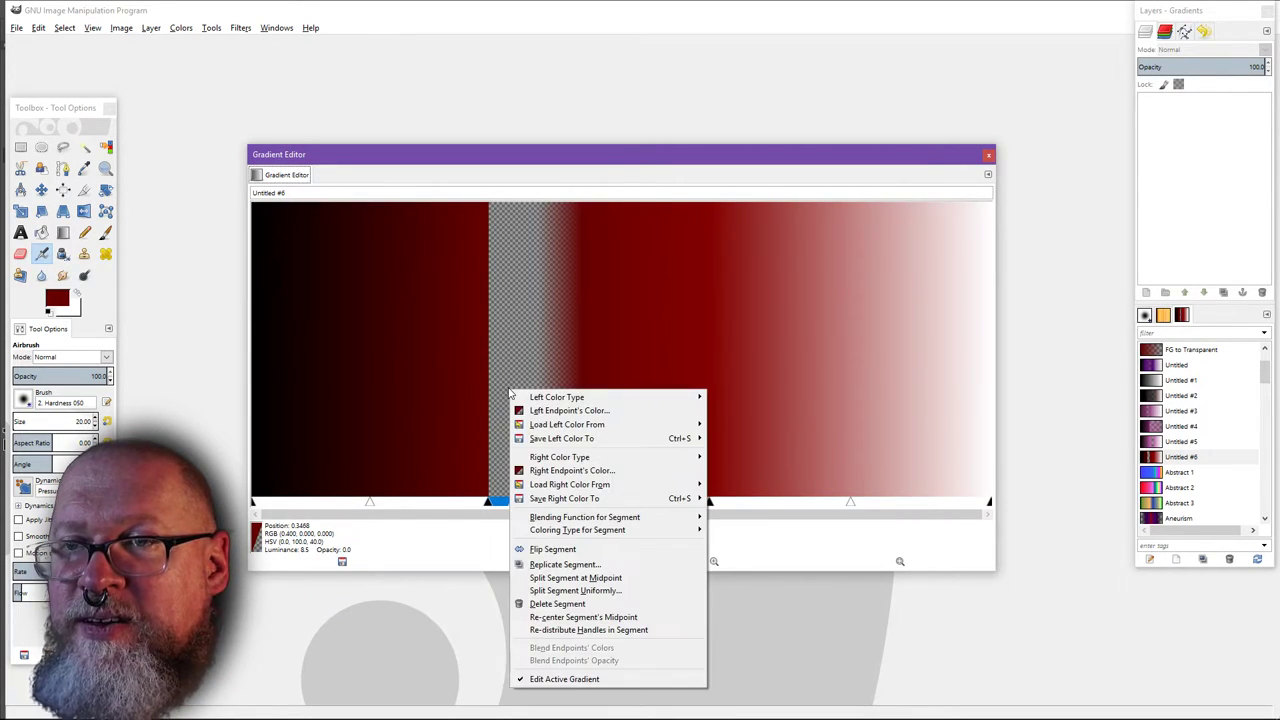
{"action": "mouse_move", "coordinate": [555, 425]}
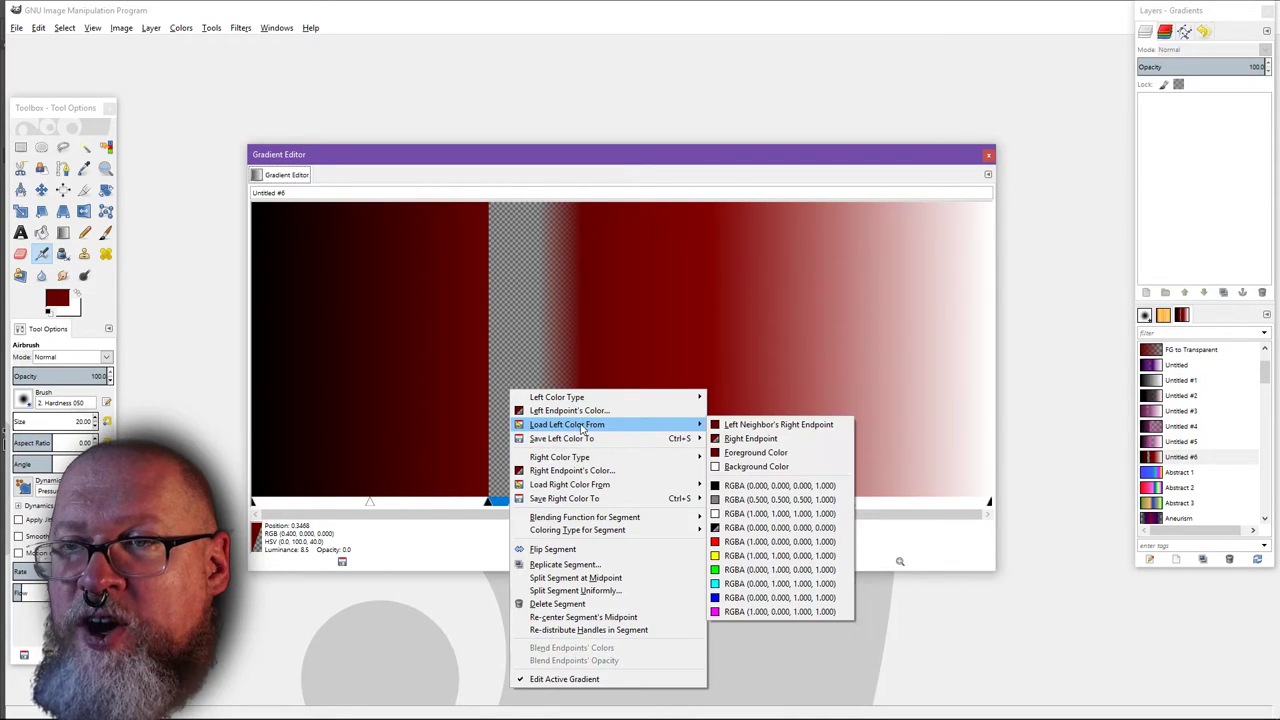
{"action": "left_click", "coordinate": [729, 424]}
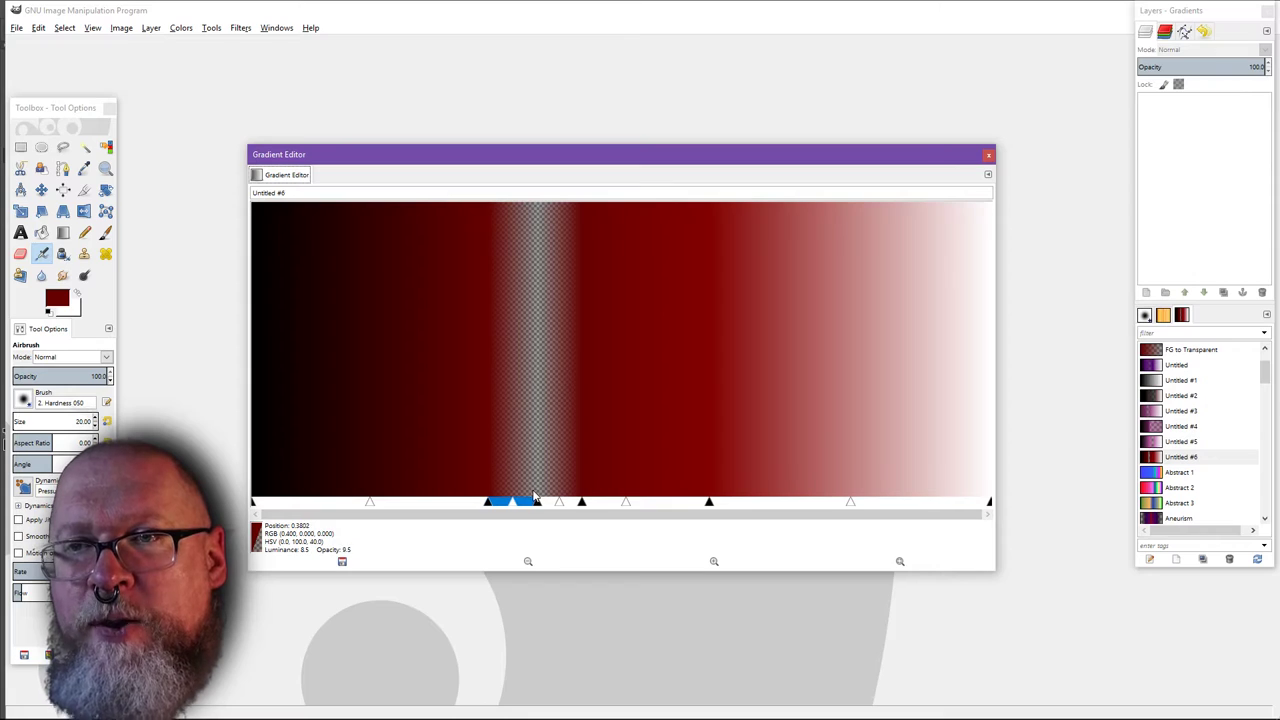
- Adjust the stop at the transparent band's edge and select the segment to its right
{"action": "mouse_move", "coordinate": [538, 503]}
{"action": "left_mouse_down"}
{"action": "mouse_move", "coordinate": [729, 512]}
{"action": "mouse_move", "coordinate": [324, 492]}
{"action": "mouse_move", "coordinate": [540, 523]}
{"action": "left_mouse_up"}
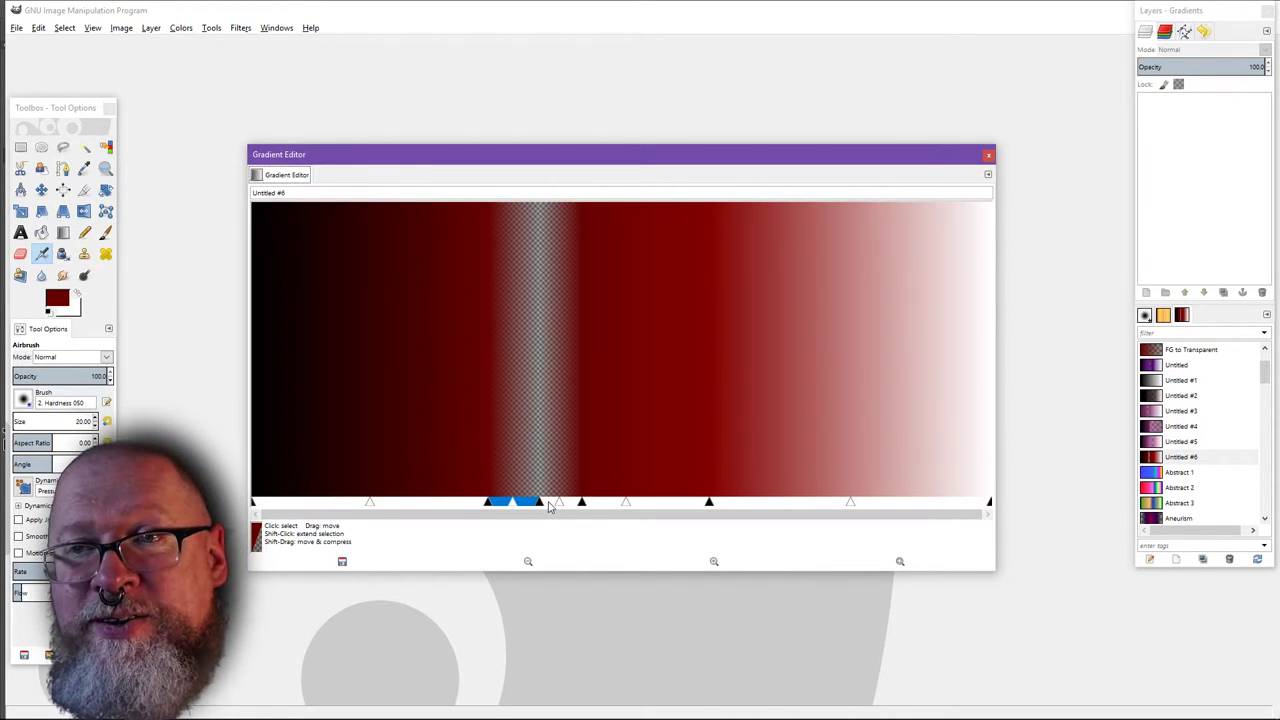
{"action": "left_click", "coordinate": [548, 506]}
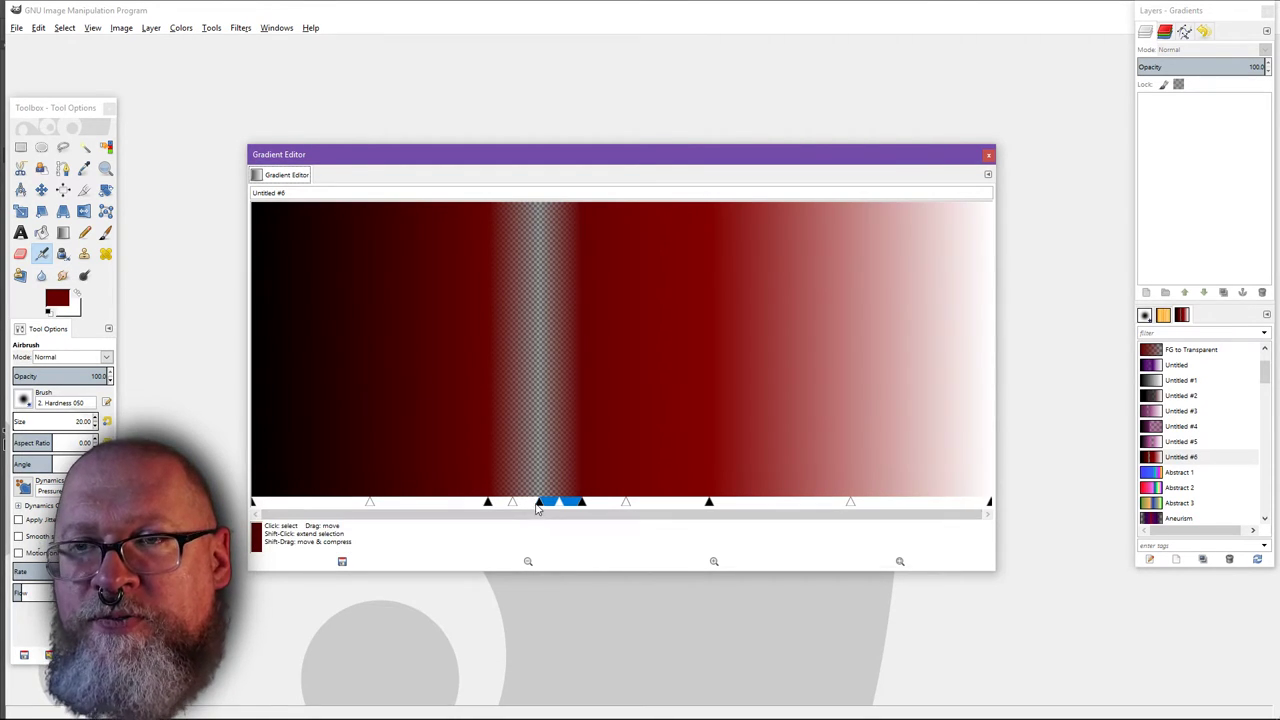
- Delete the two transparent segments from the gradient
{"action": "right_click", "coordinate": [572, 507]}
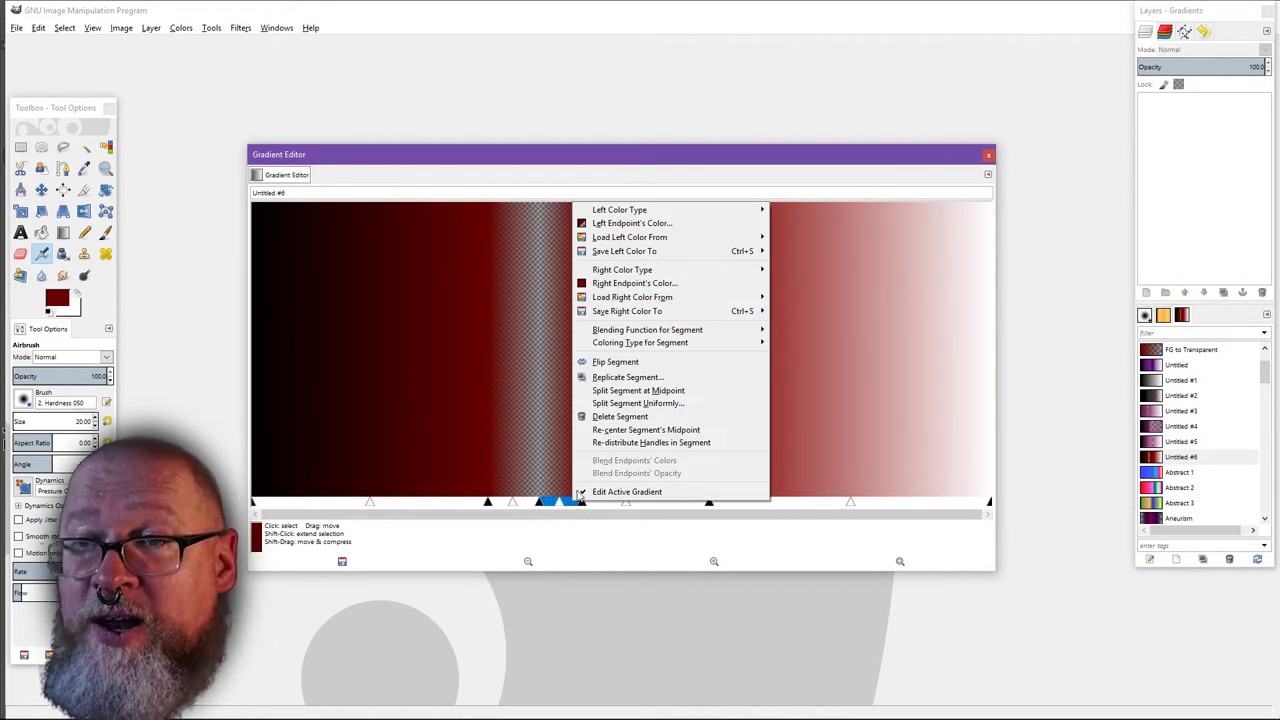
{"action": "left_click", "coordinate": [604, 418]}
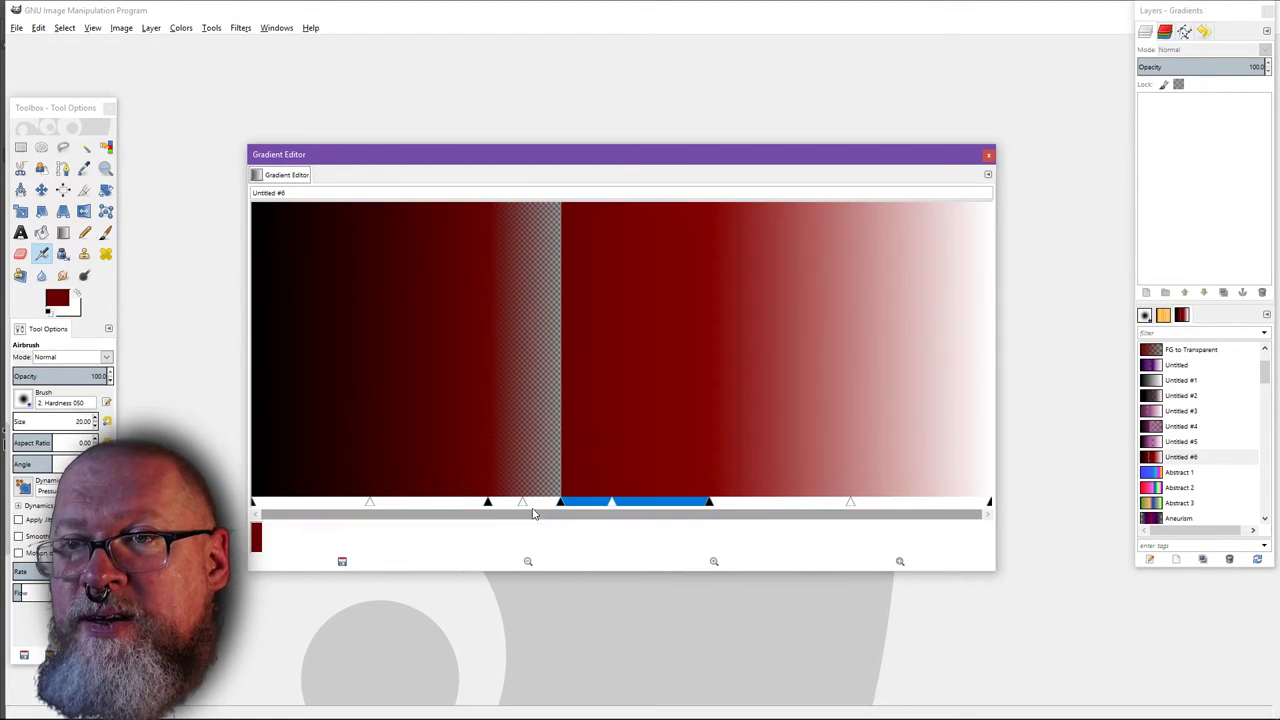
{"action": "right_click", "coordinate": [566, 502]}
{"action": "left_click", "coordinate": [592, 412]}
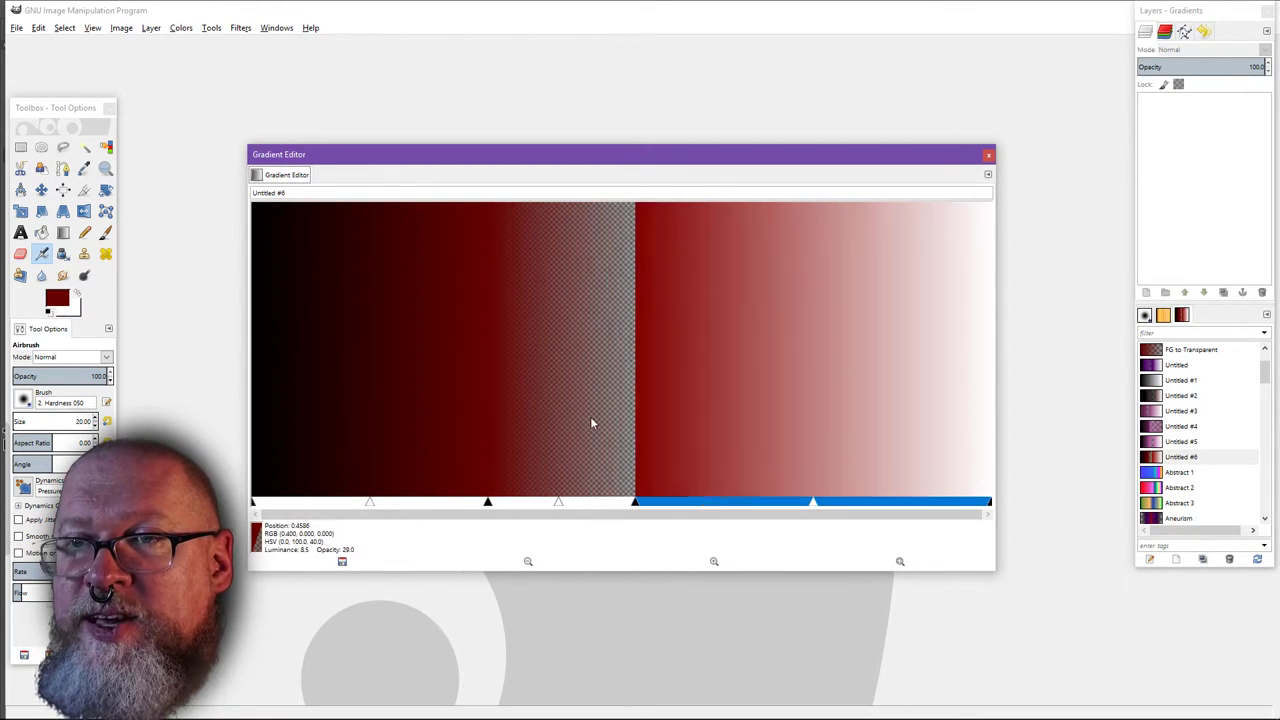
- Re-center the red-to-white segment's midpoint, then drag it slightly left
{"action": "left_click", "coordinate": [595, 508]}
{"action": "right_click", "coordinate": [598, 507]}
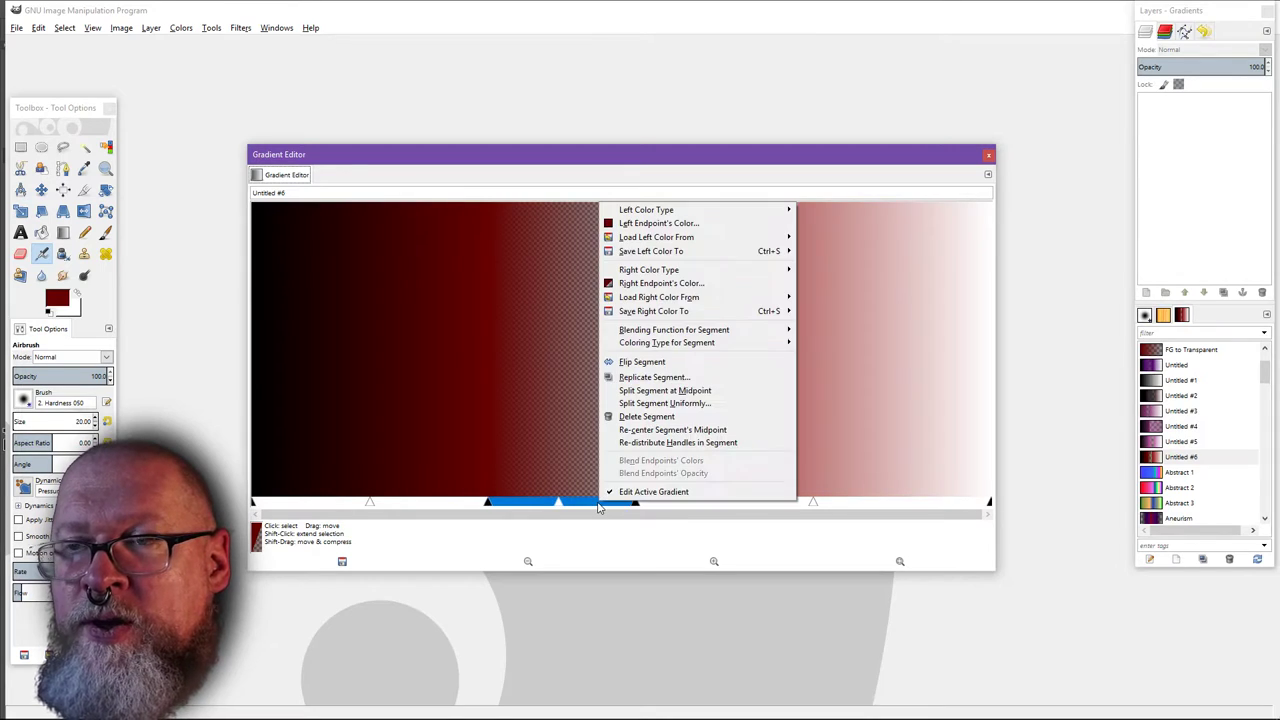
{"action": "left_click", "coordinate": [600, 155]}
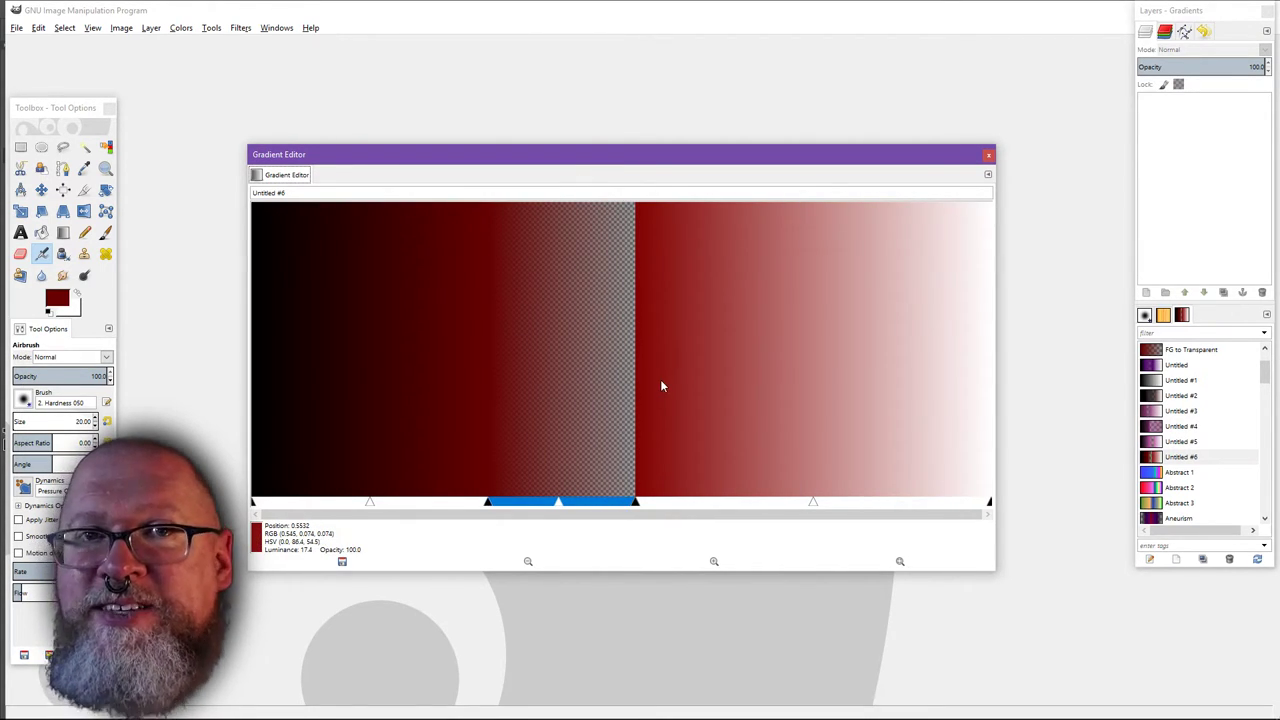
{"action": "right_click", "coordinate": [606, 504]}
{"action": "left_click", "coordinate": [650, 428]}
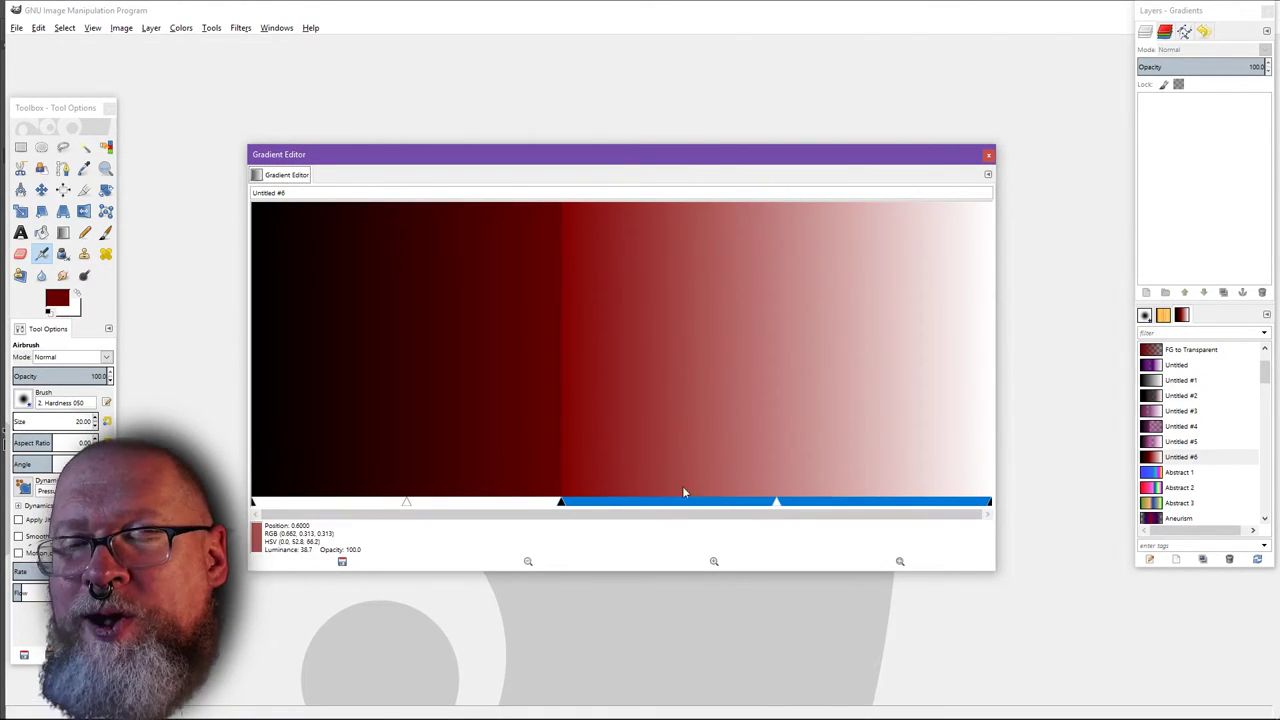
{"action": "left_click_drag", "start_coordinate": [776, 503], "coordinate": [737, 514]}
- Delete the red-to-white segment, leaving a single black-to-dark-red blend
{"action": "left_click", "coordinate": [509, 507]}
{"action": "left_click", "coordinate": [660, 509]}
{"action": "left_click", "coordinate": [528, 506]}
{"action": "left_click", "coordinate": [614, 510]}
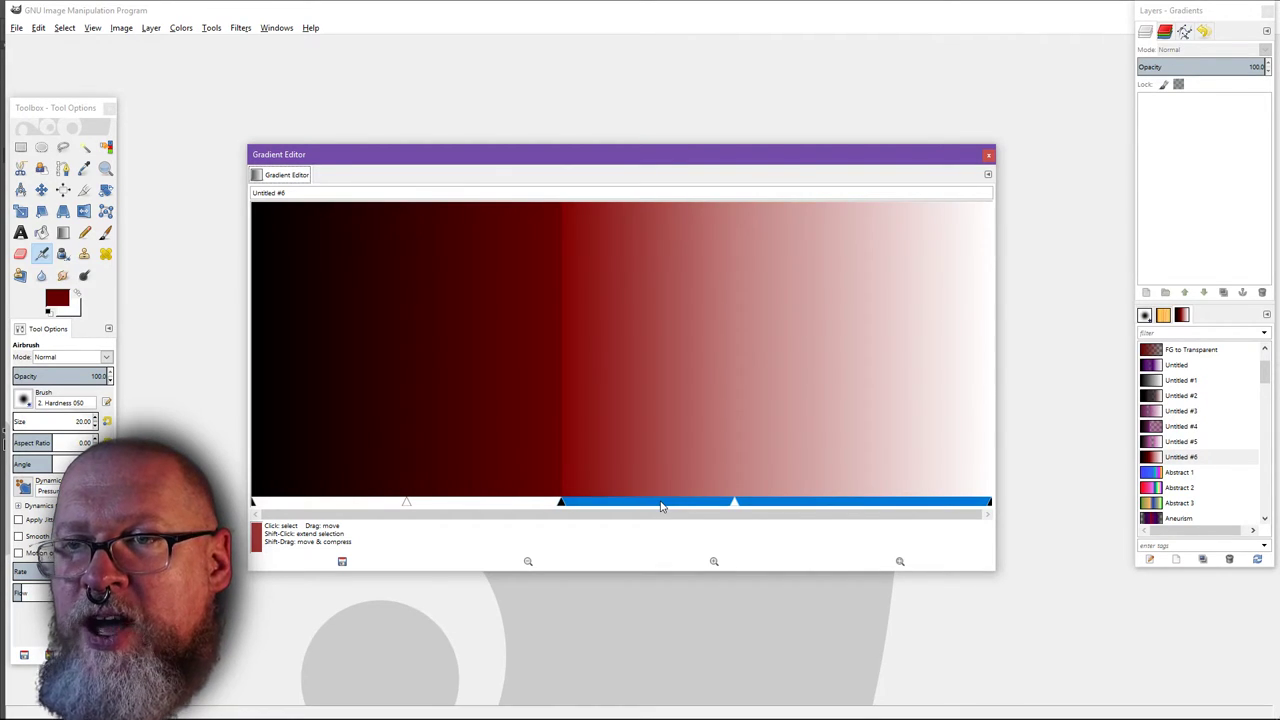
{"action": "right_click", "coordinate": [660, 505]}
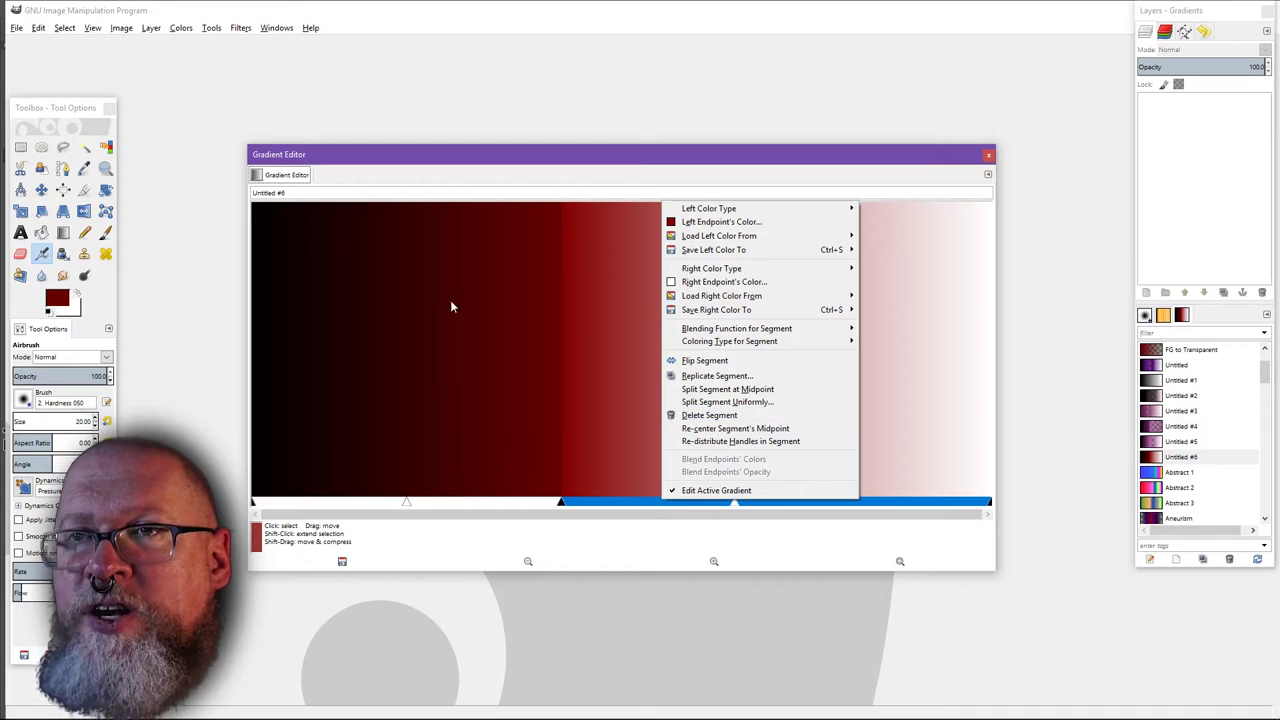
{"action": "left_click", "coordinate": [496, 158]}
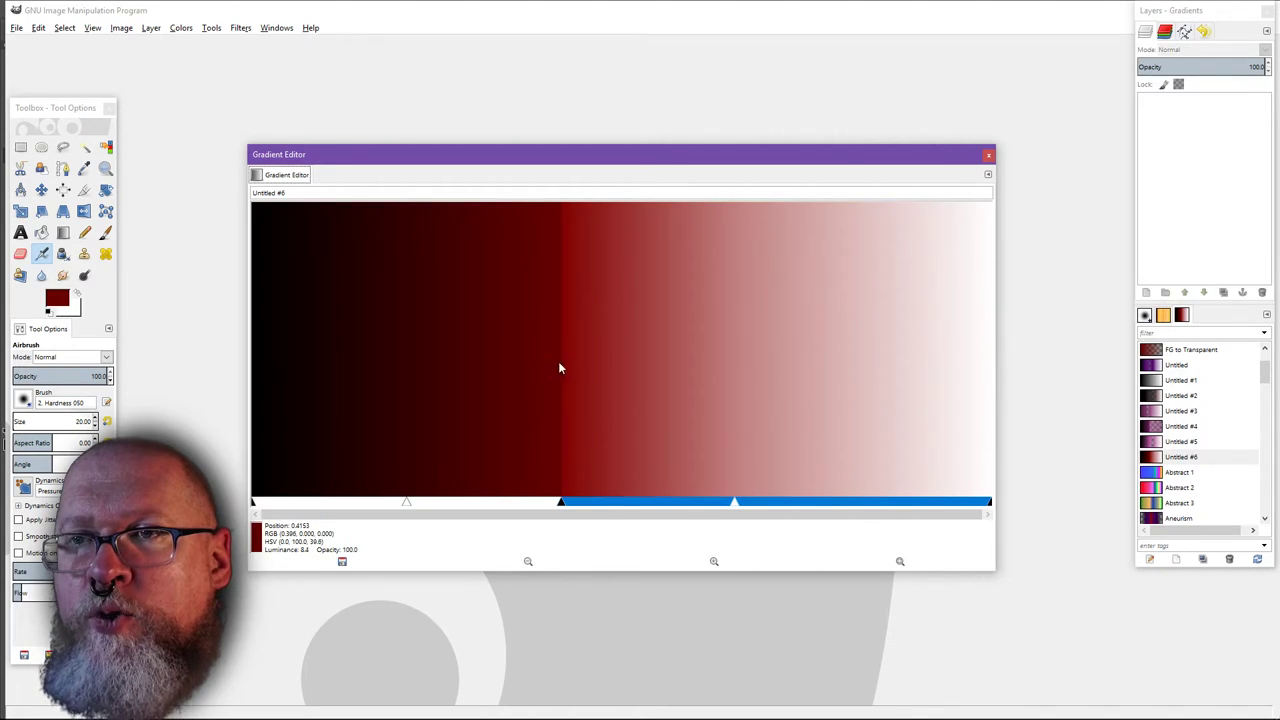
{"action": "right_click", "coordinate": [686, 504]}
{"action": "left_click", "coordinate": [742, 415]}
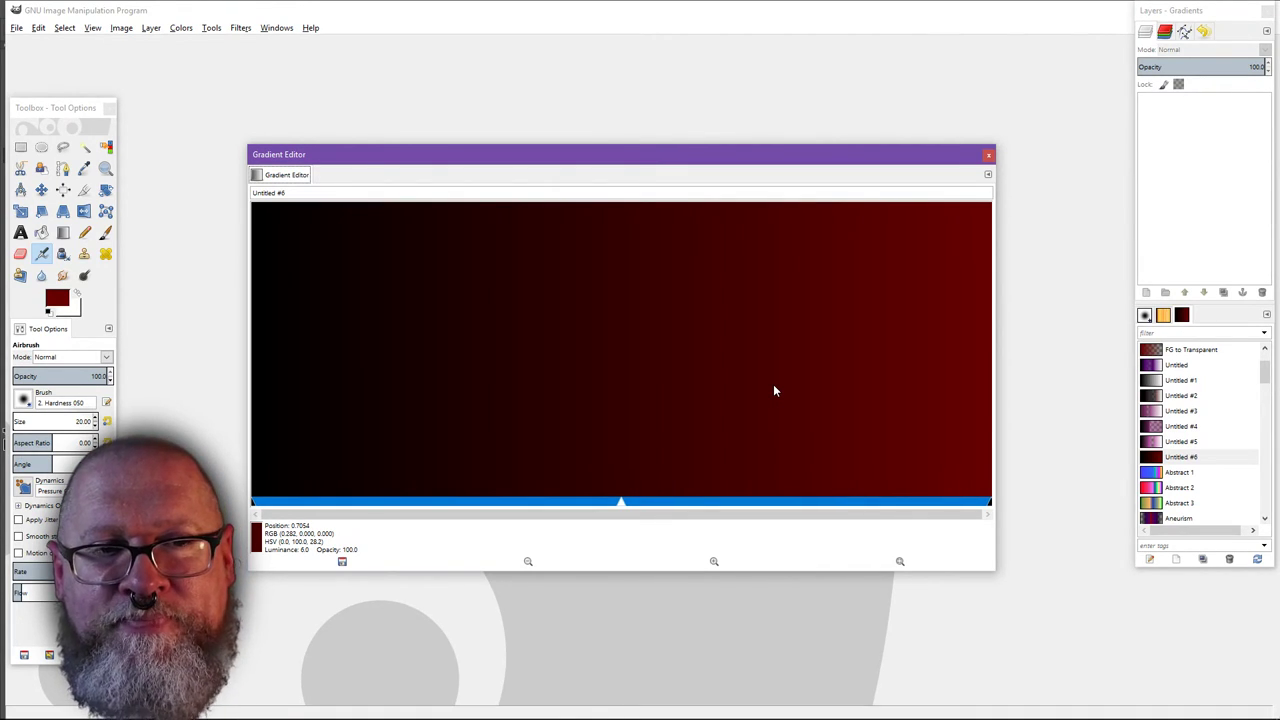
{"action": "left_click", "coordinate": [54, 270]}
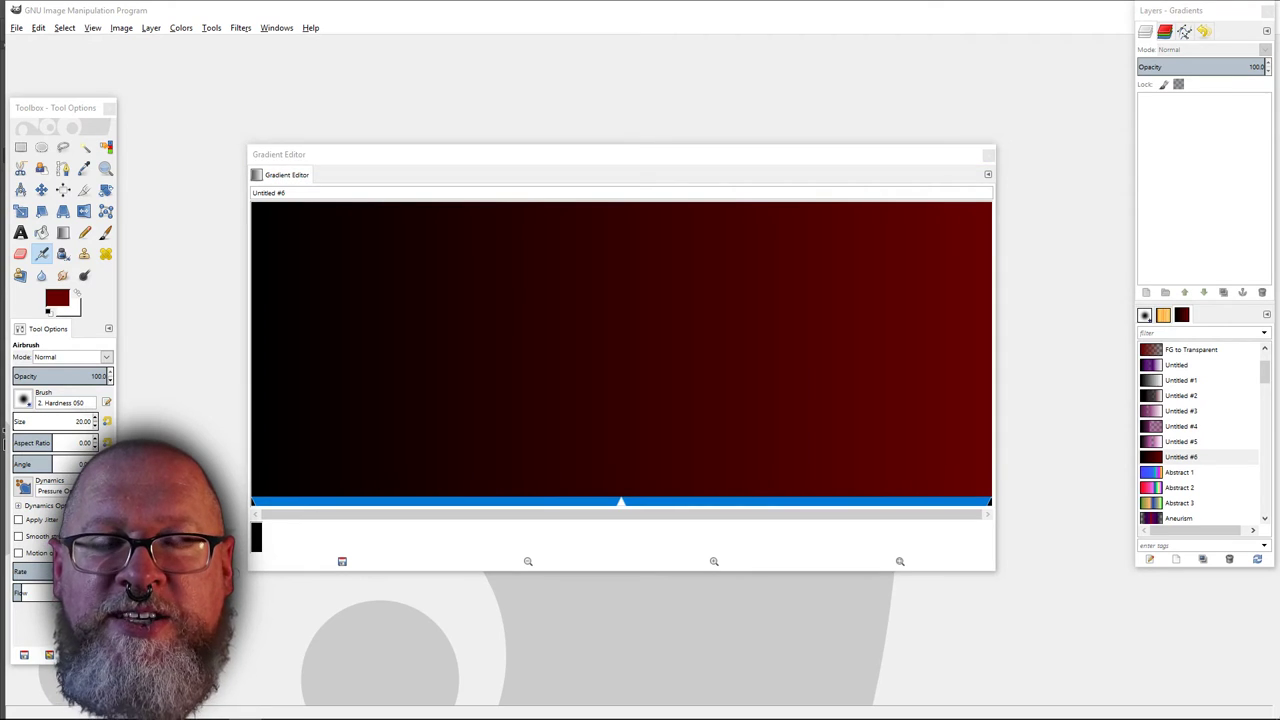